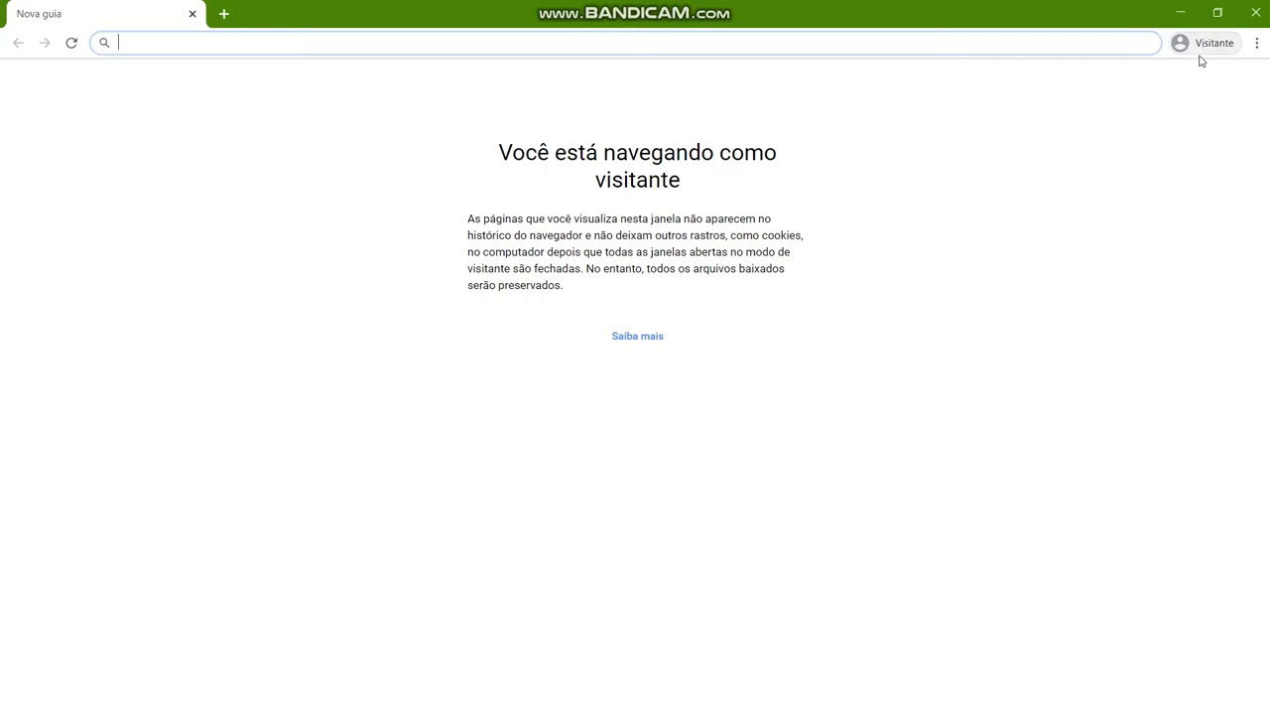
- Search Google for 'wevideo' from the Chrome guest window's address bar
left_click(1092, 254)
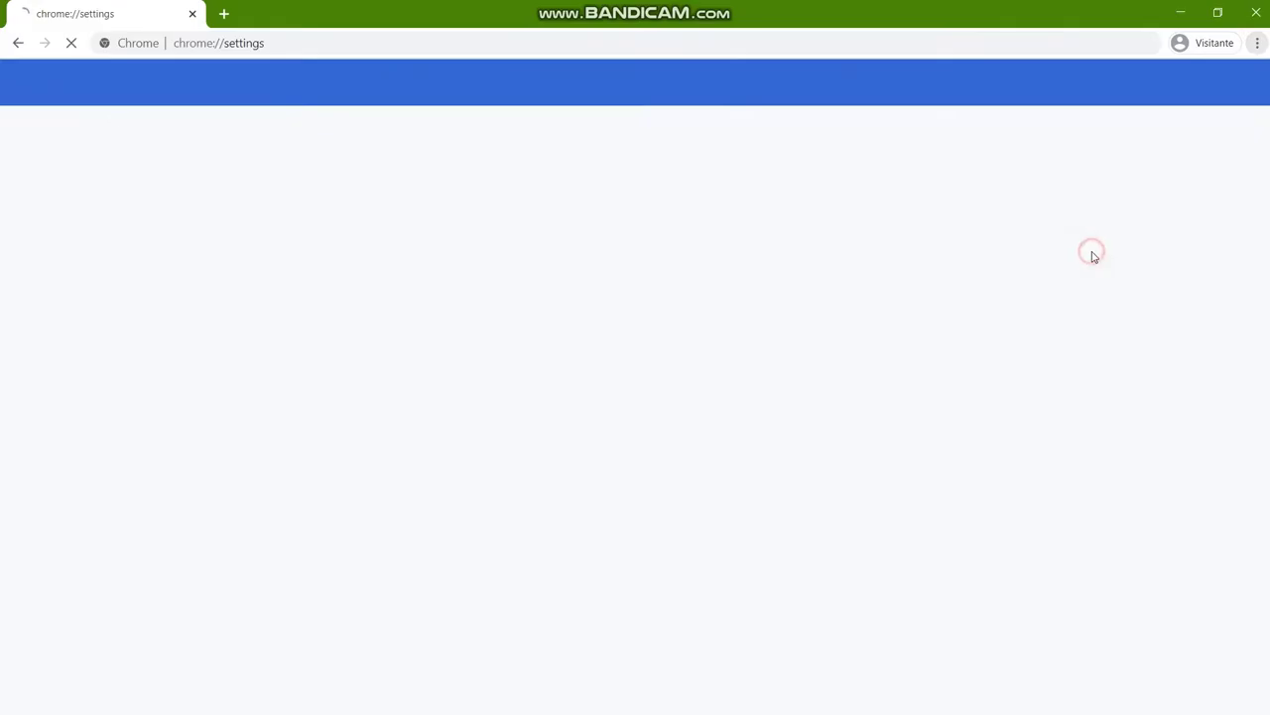
left_click(16, 43)
left_click(312, 43)
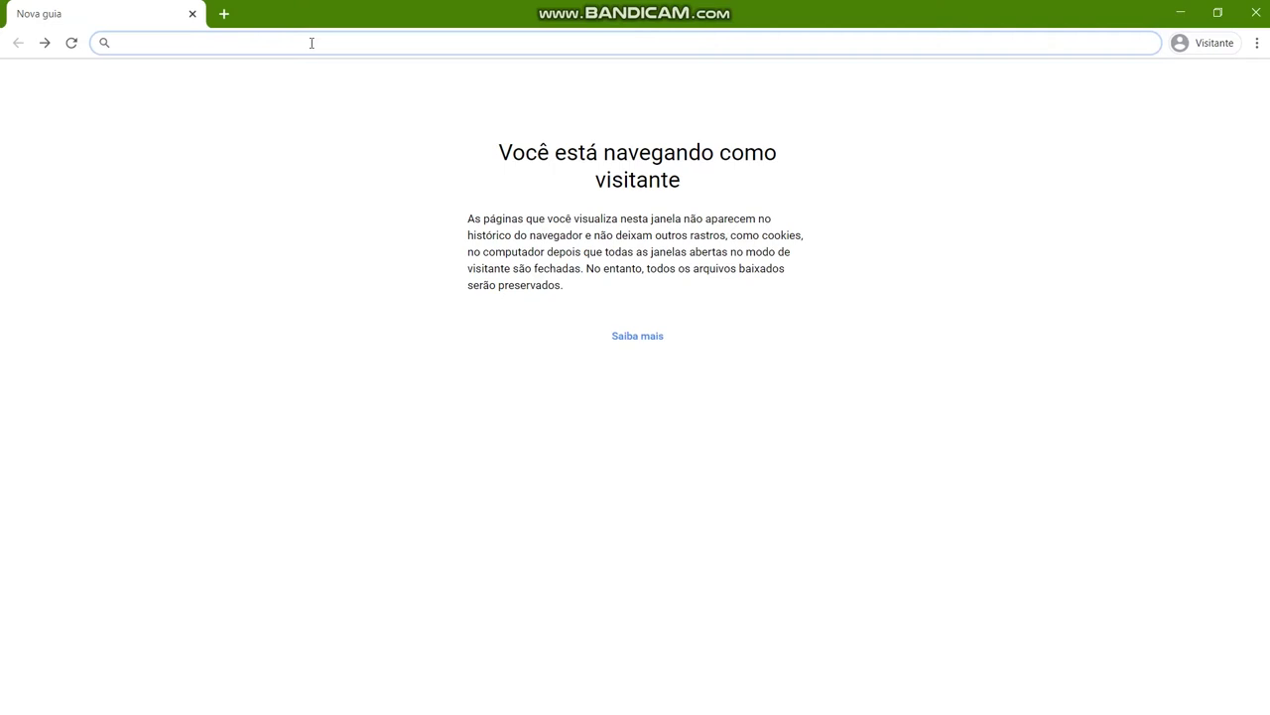
type("wevi")
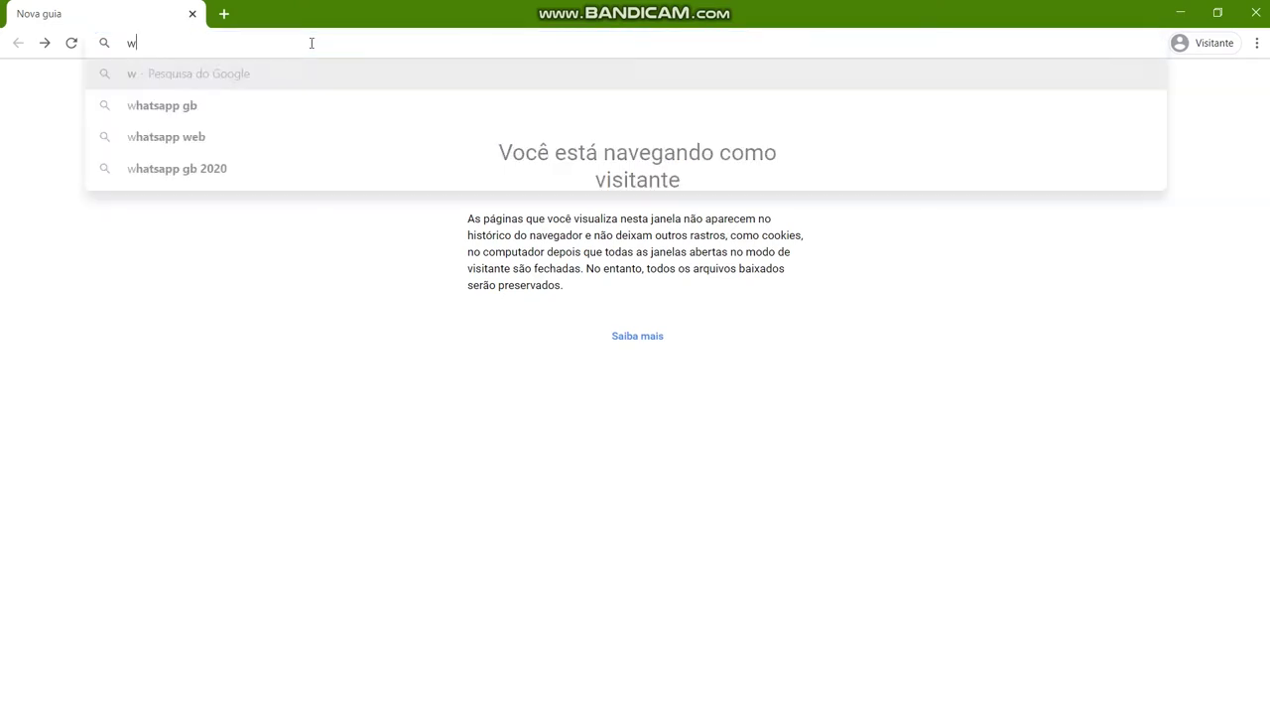
key("BackSpace")
key("BackSpace")
key("BackSpace")
key("BackSpace")
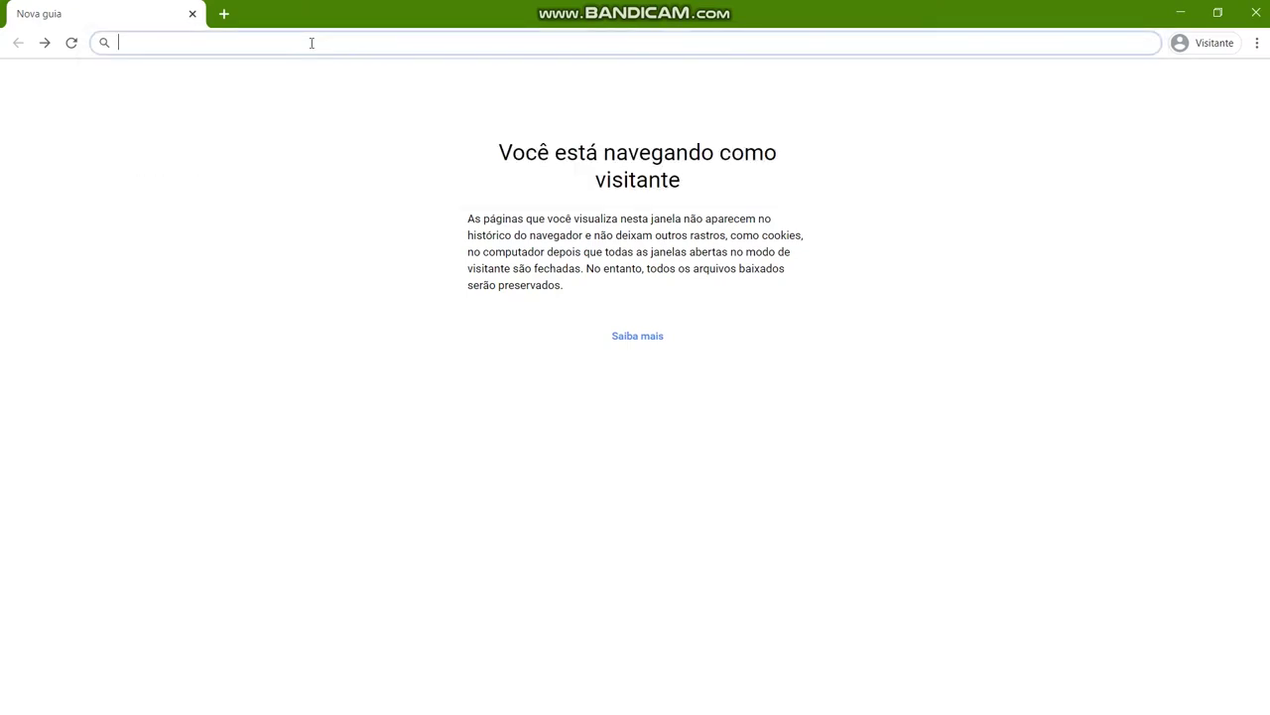
type("gmail")
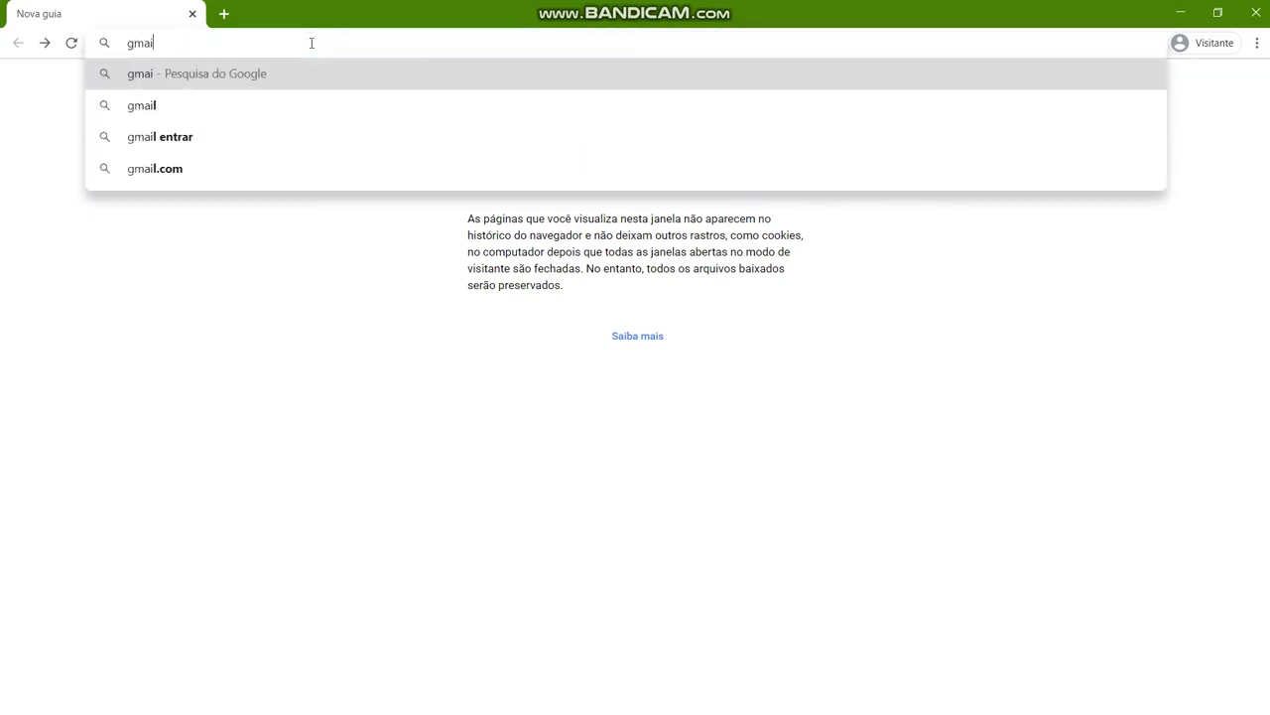
key("BackSpace")
key("BackSpace")
key("BackSpace")
key("BackSpace")
type("wevideo")
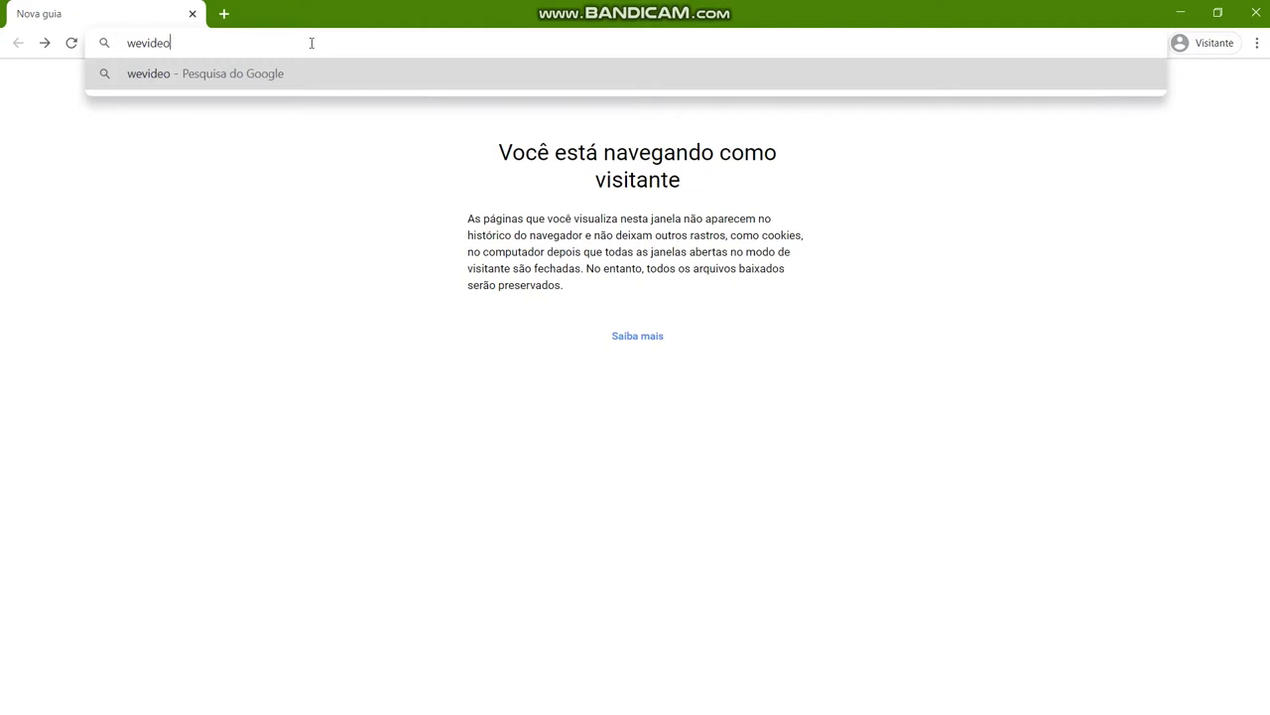
key("Return")
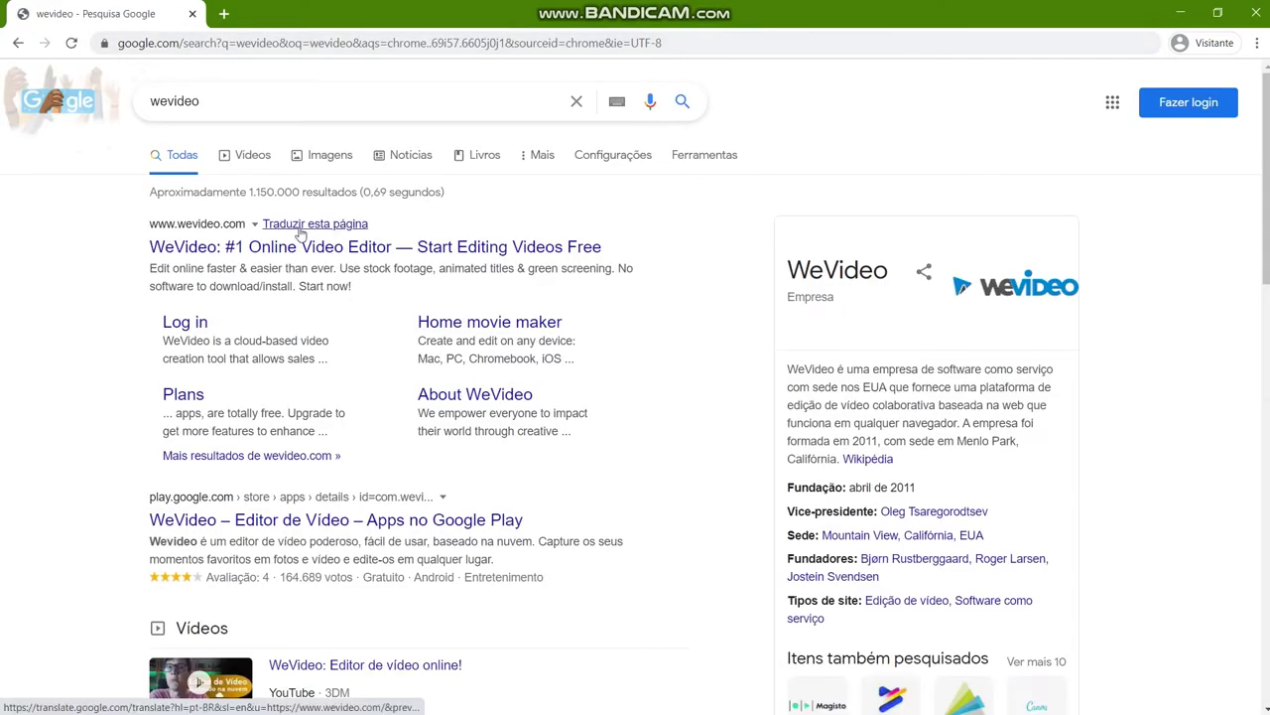
- Open WeVideo's site from the results, dismiss the translation prompt, and choose Google sign-up
left_click(225, 254)
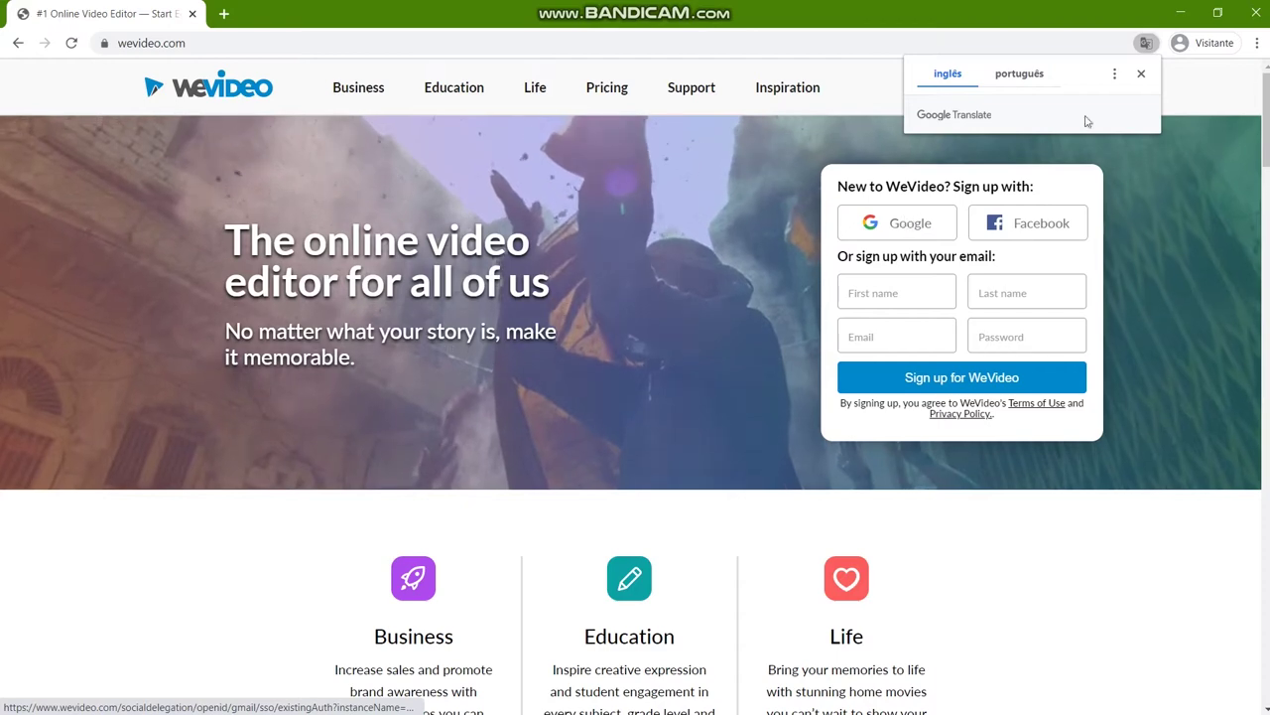
left_click(1141, 73)
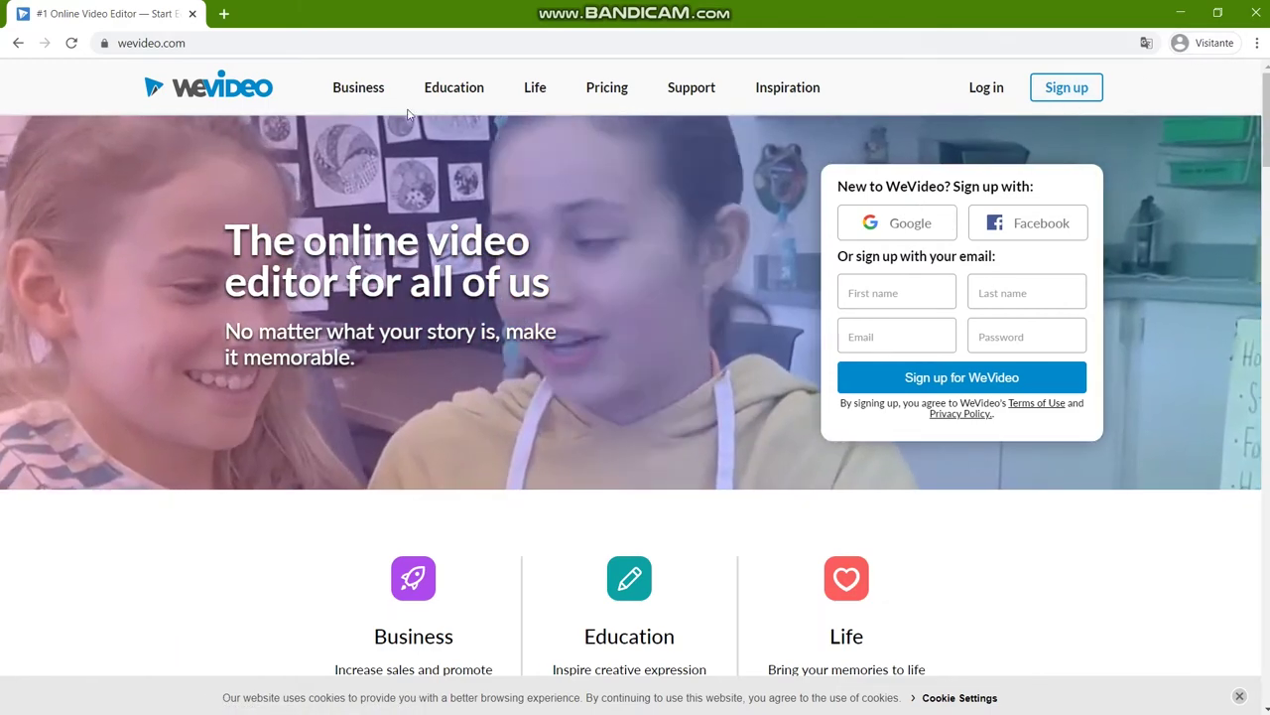
left_click(879, 224)
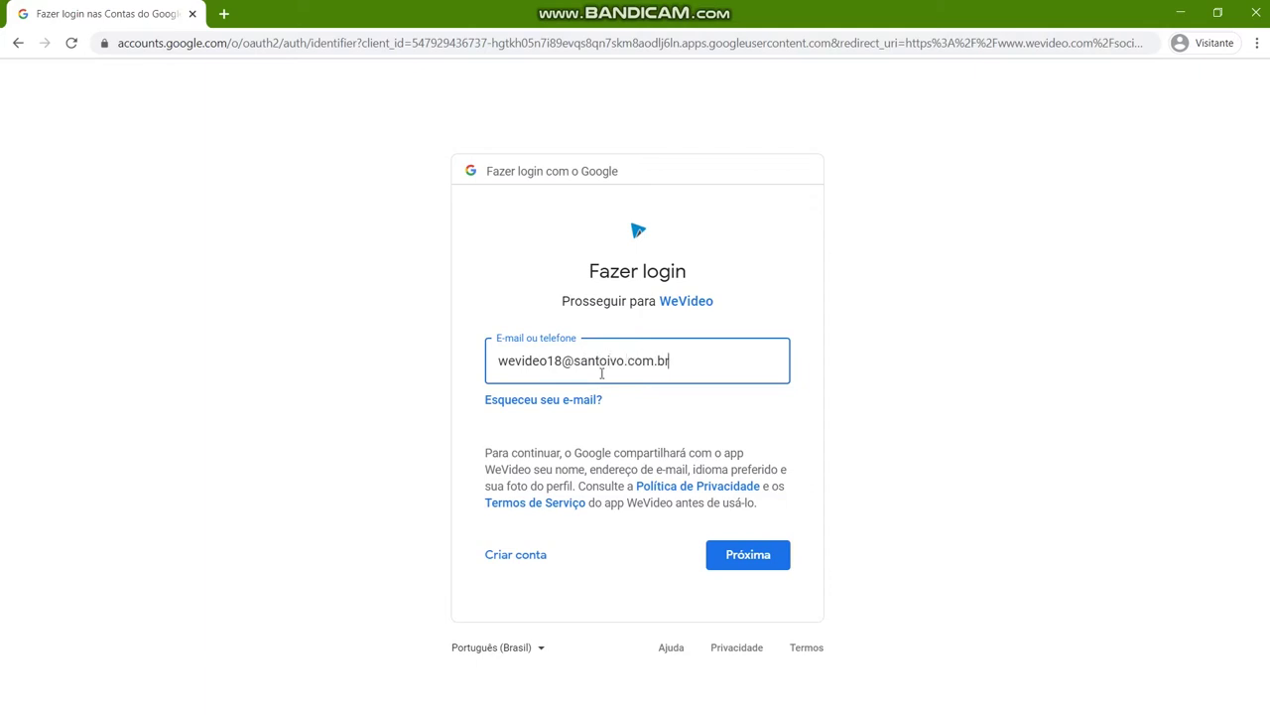
- Submit the e-mail, then enter the account password with Mostrar senha on and continue
key("Return")
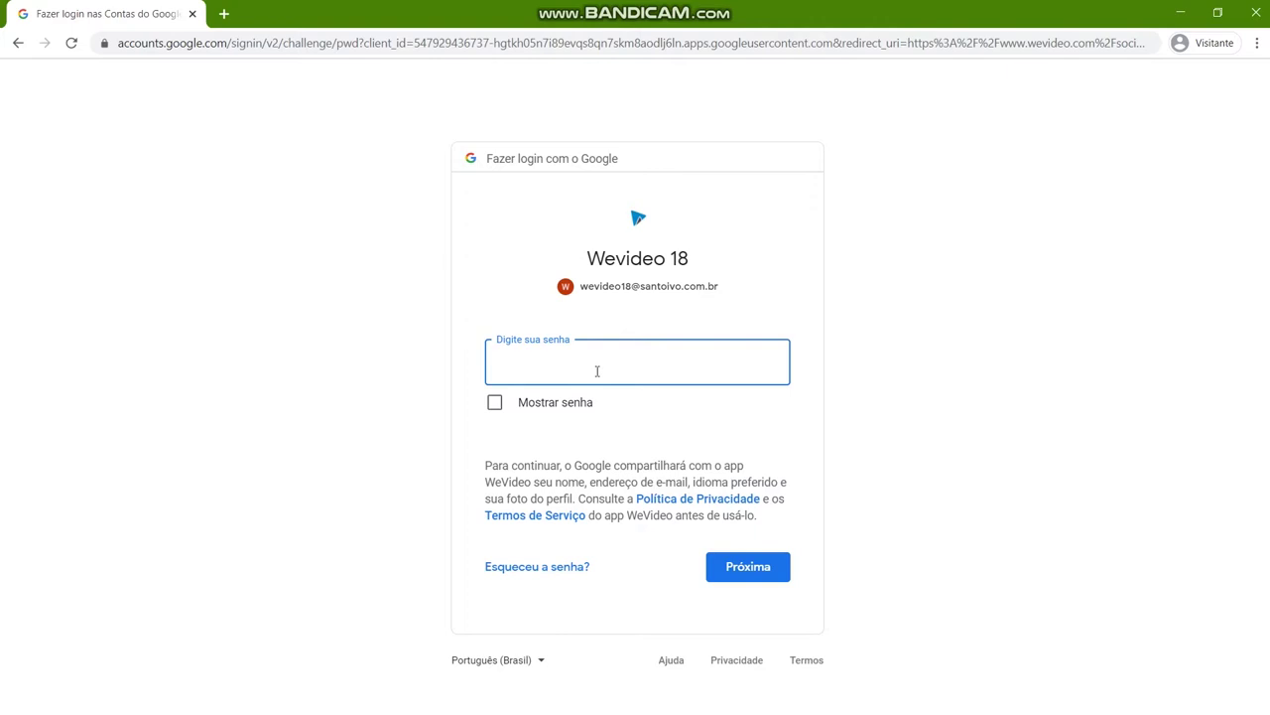
left_click(569, 405)
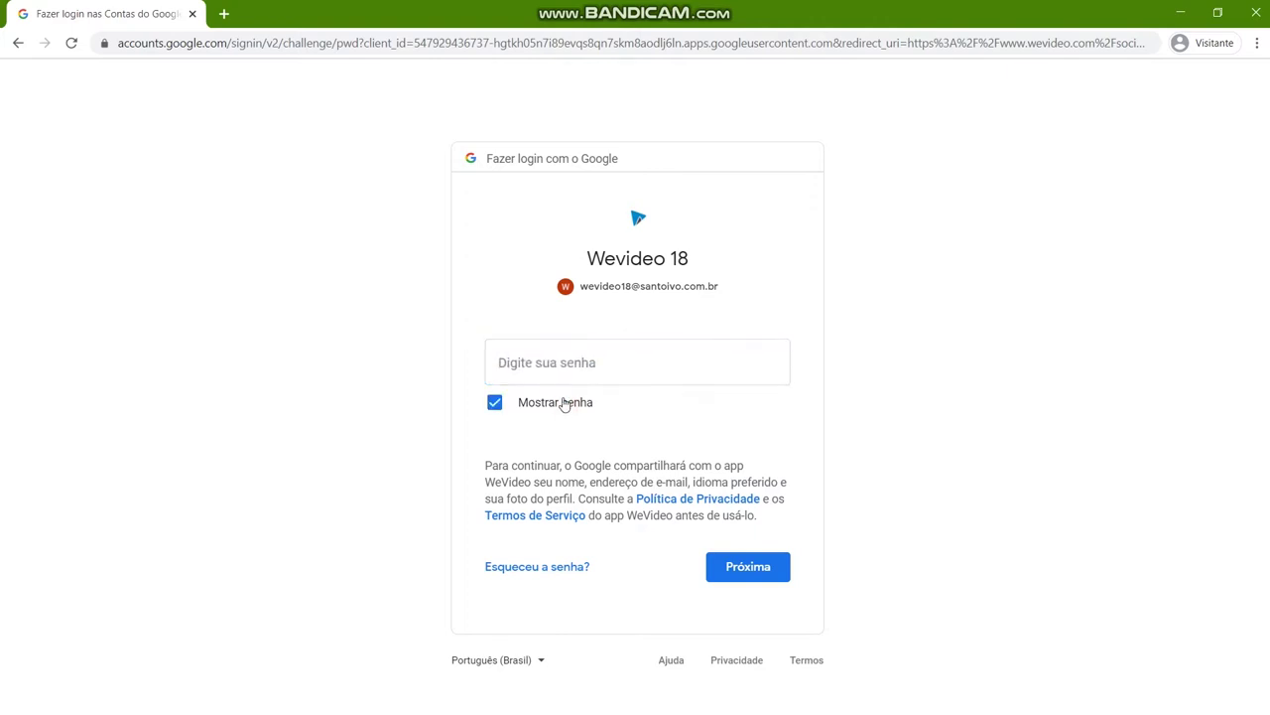
left_click(562, 360)
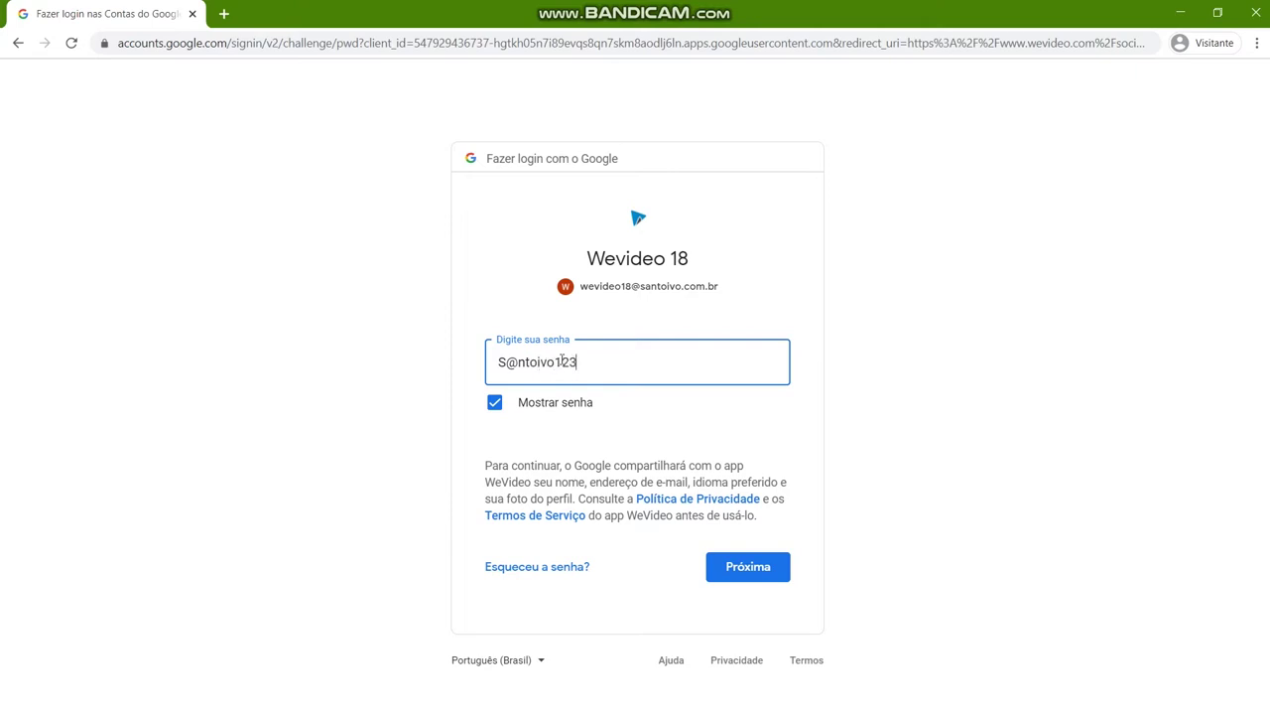
left_click(737, 555)
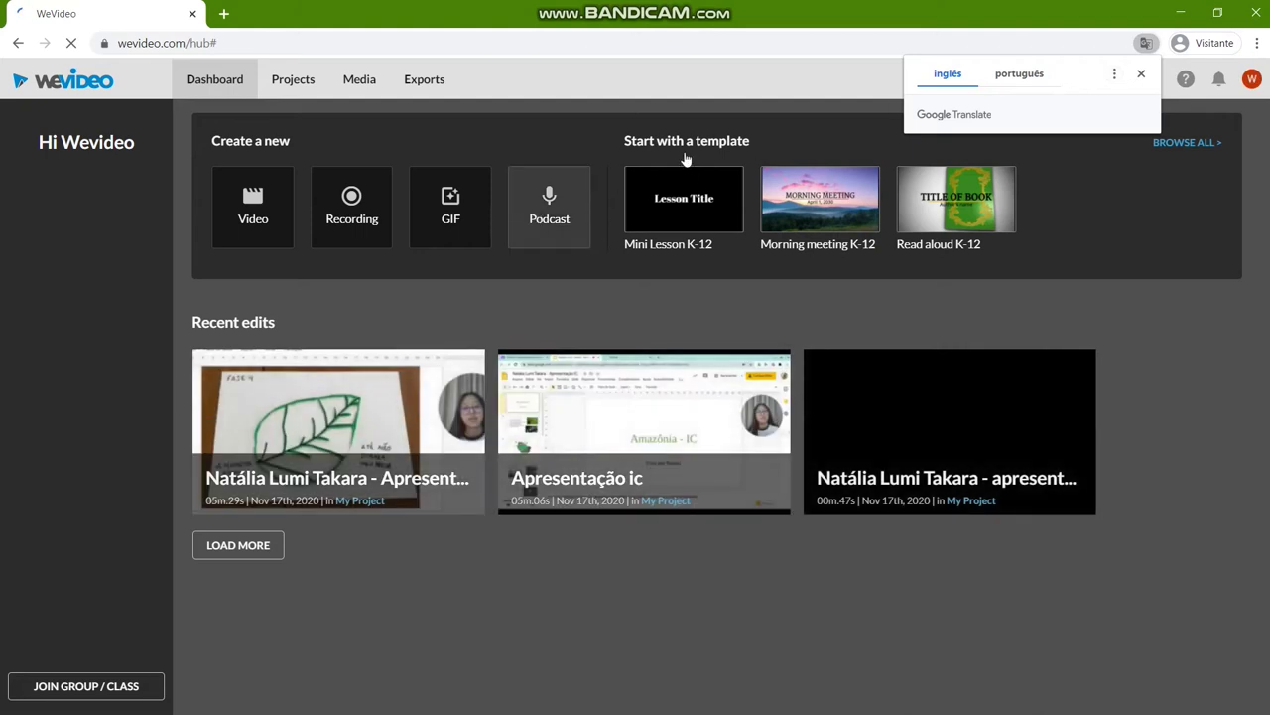
- Create a new Video project and bring up the Import media window
left_click(1142, 76)
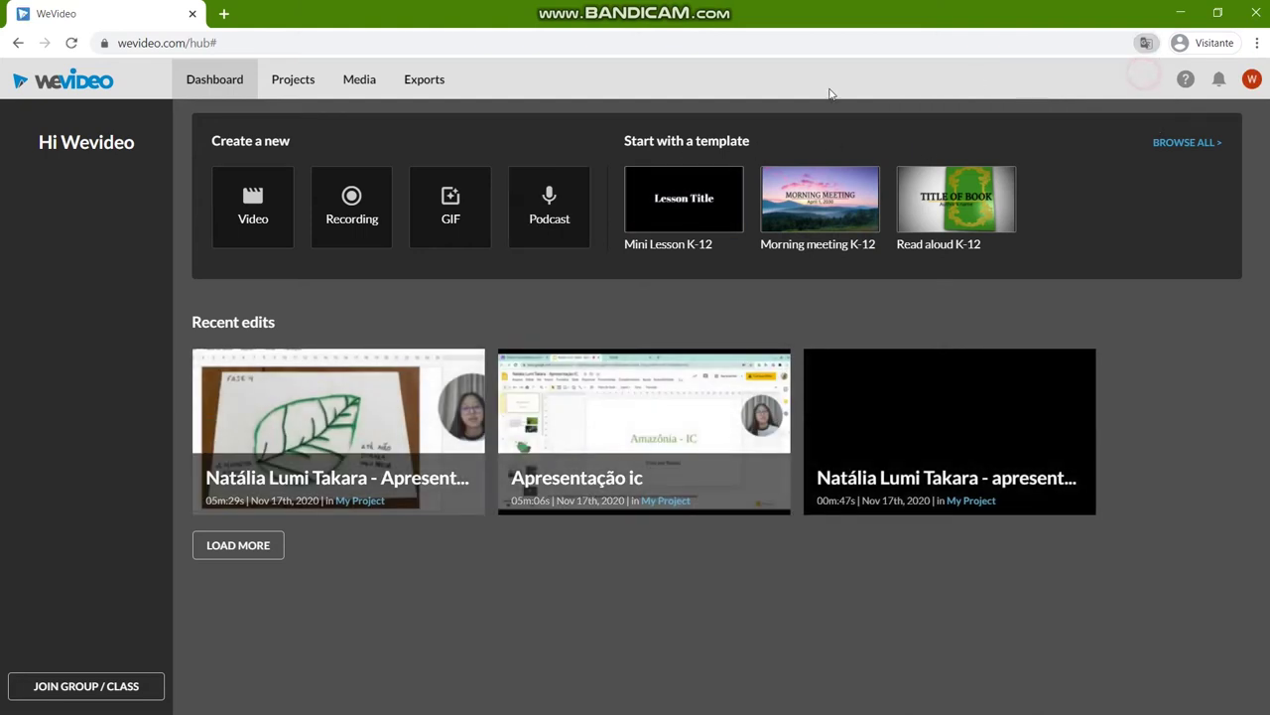
left_click(253, 213)
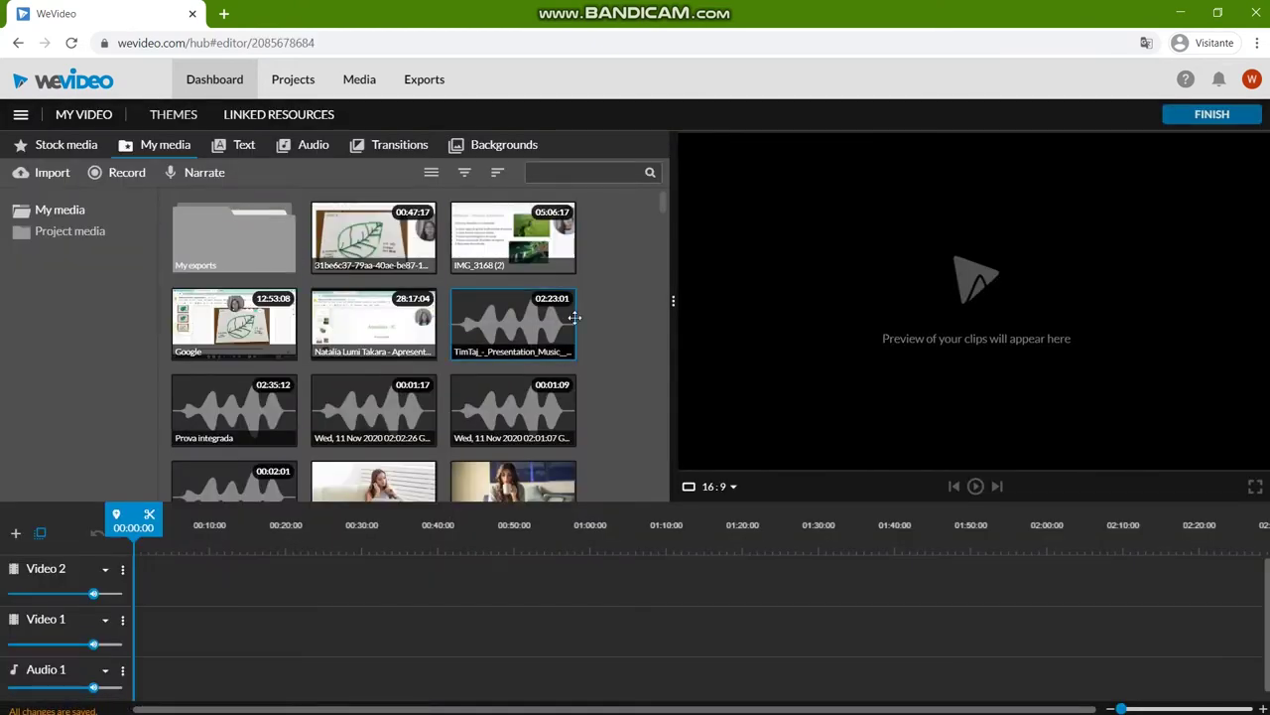
scroll(585, 327, "down", 3)
scroll(331, 403, "down", 10)
scroll(335, 389, "down", 15)
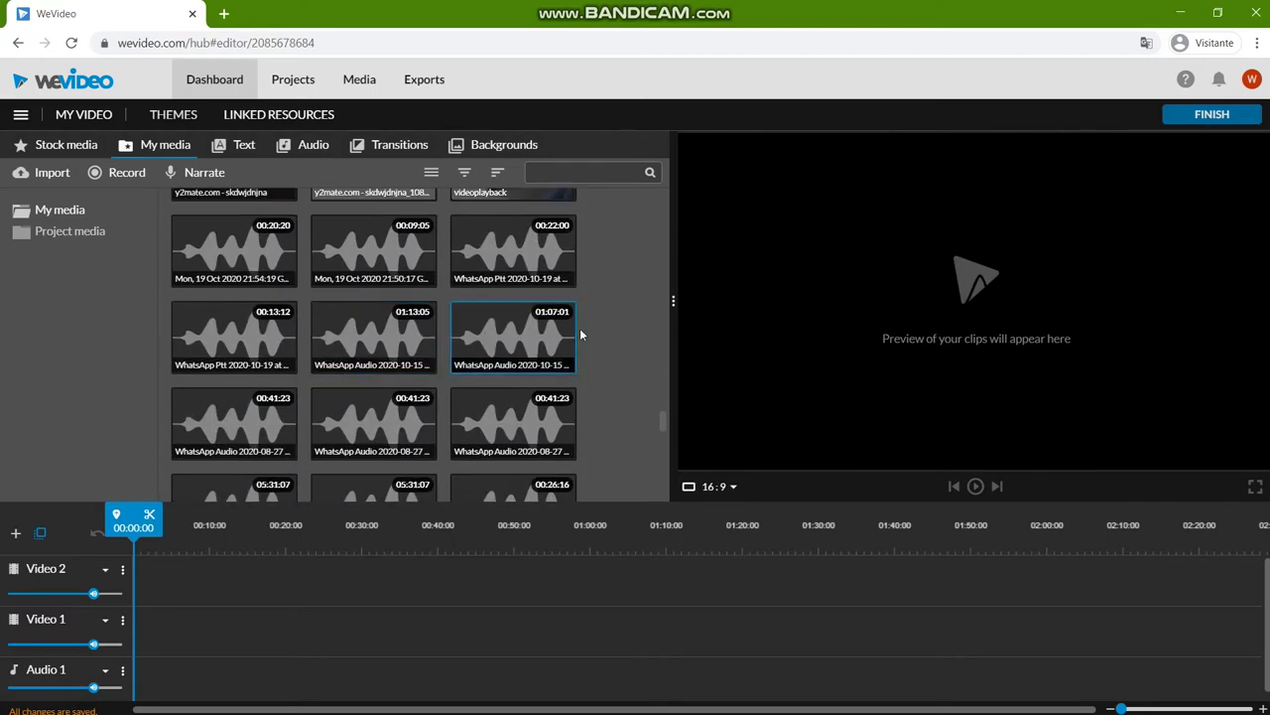
left_click_drag(658, 417, 657, 179)
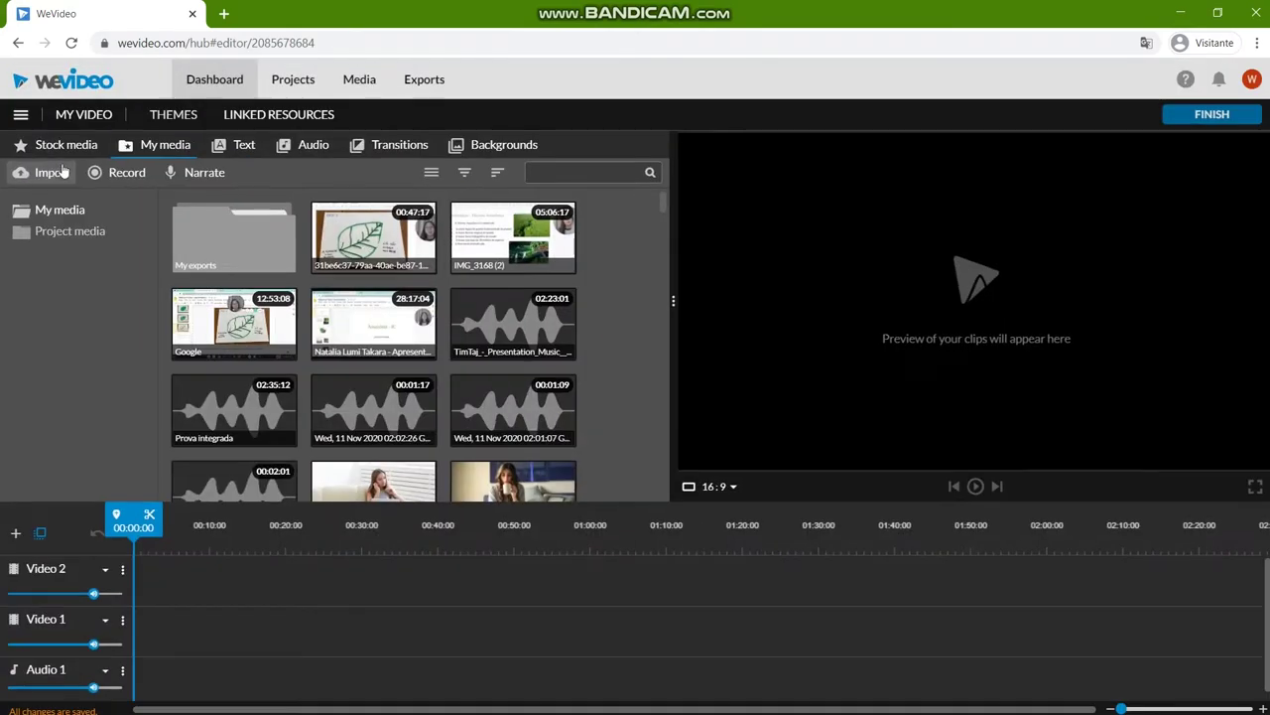
left_click(43, 174)
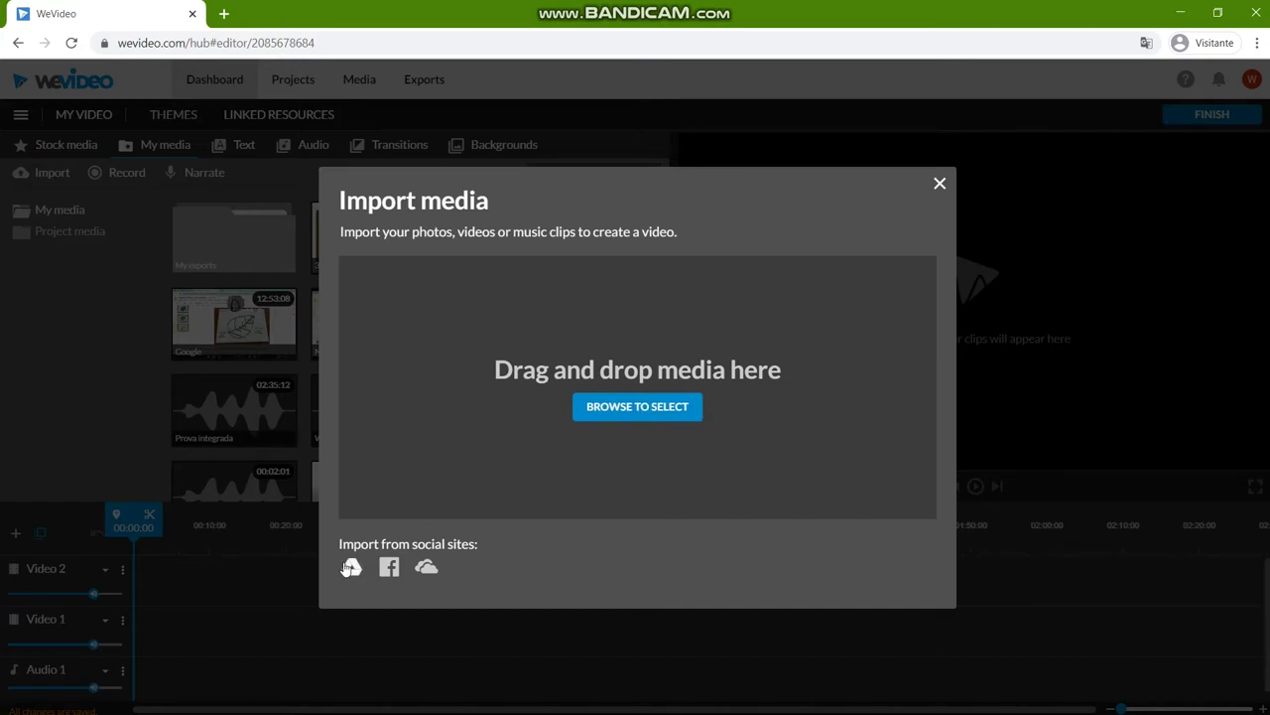
- Import Fireball Burns, casa-grande.png, Energy Ball, moving clouds and Fire Bending from Downloads
left_click(600, 409)
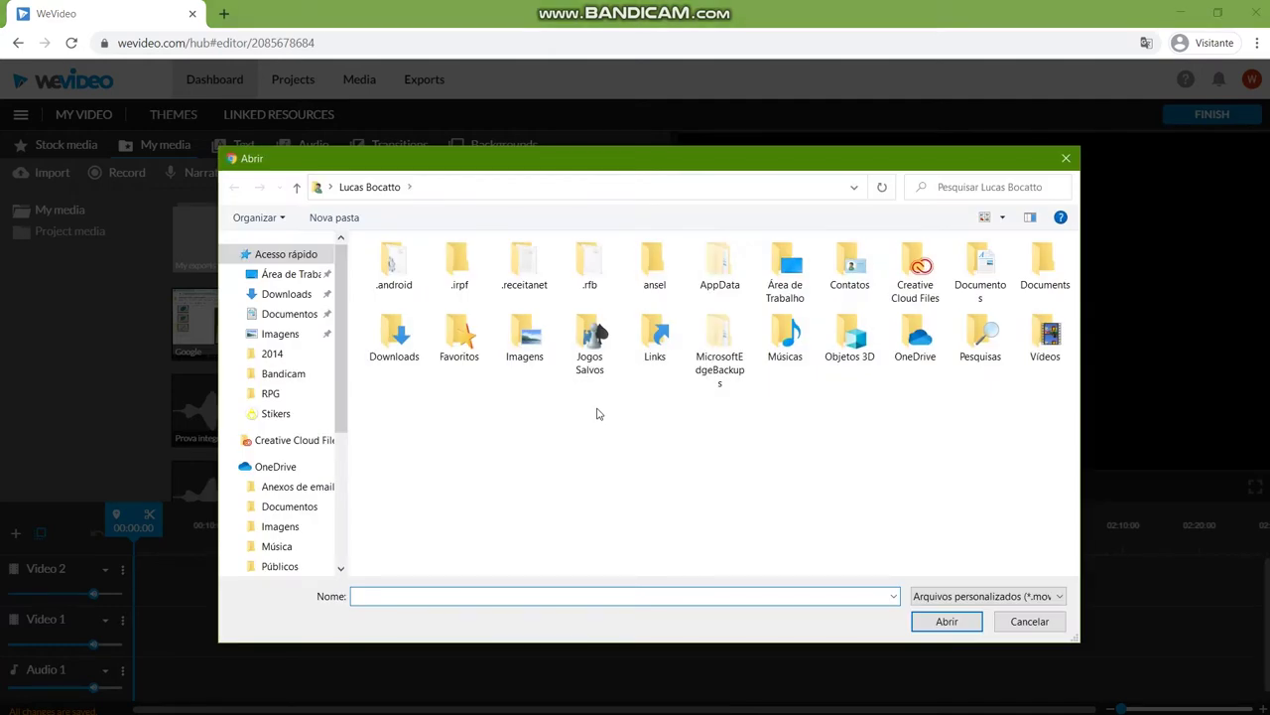
left_click(289, 293)
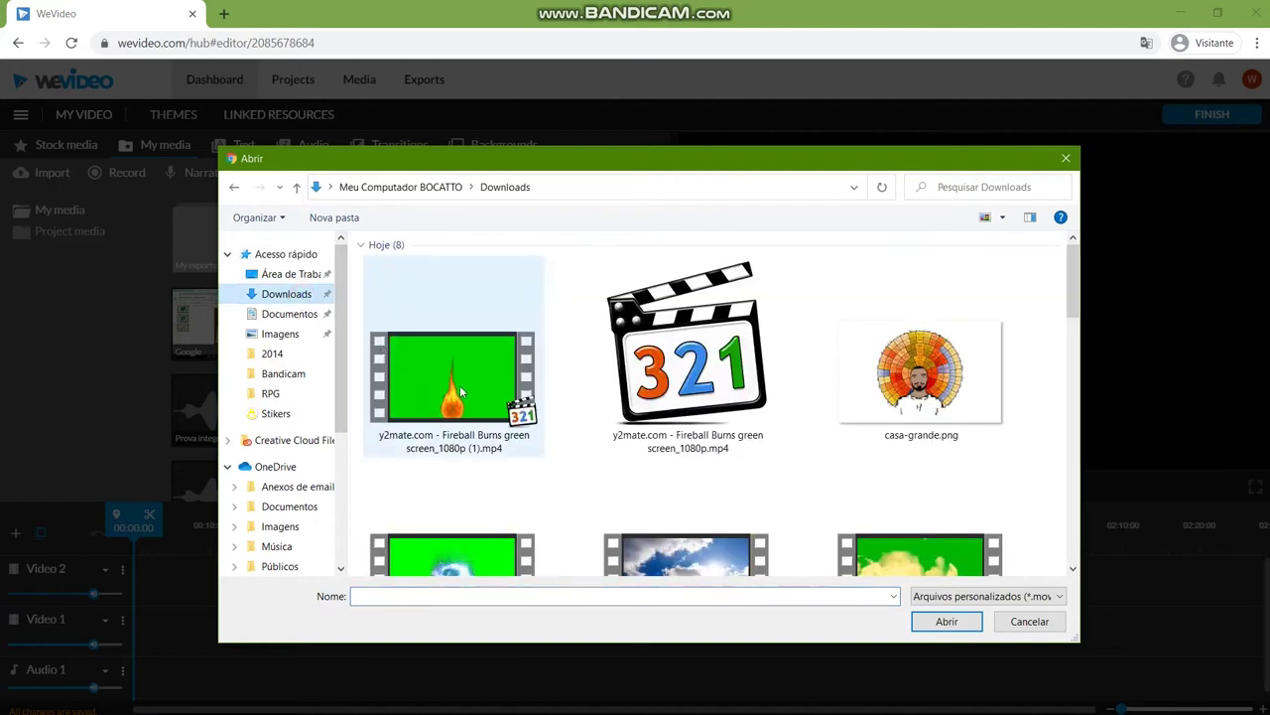
scroll(472, 457, "down", 1)
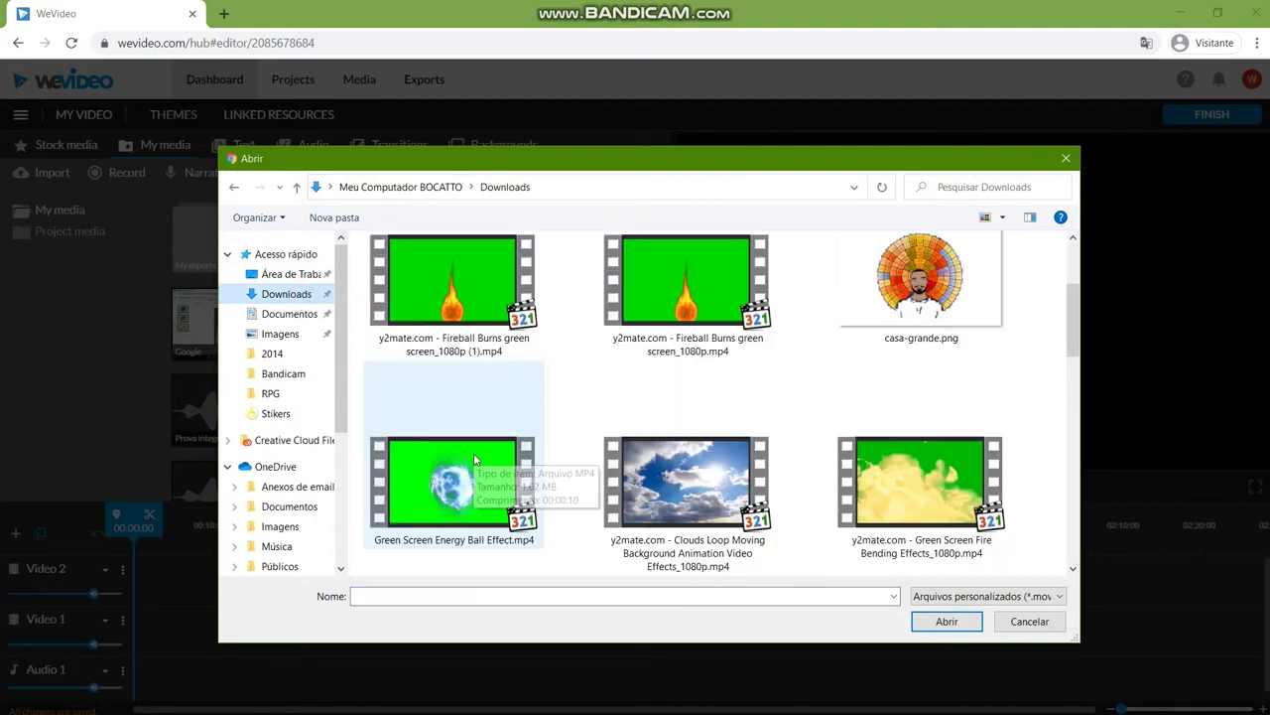
left_click(483, 327)
left_click(913, 347, "ctrl")
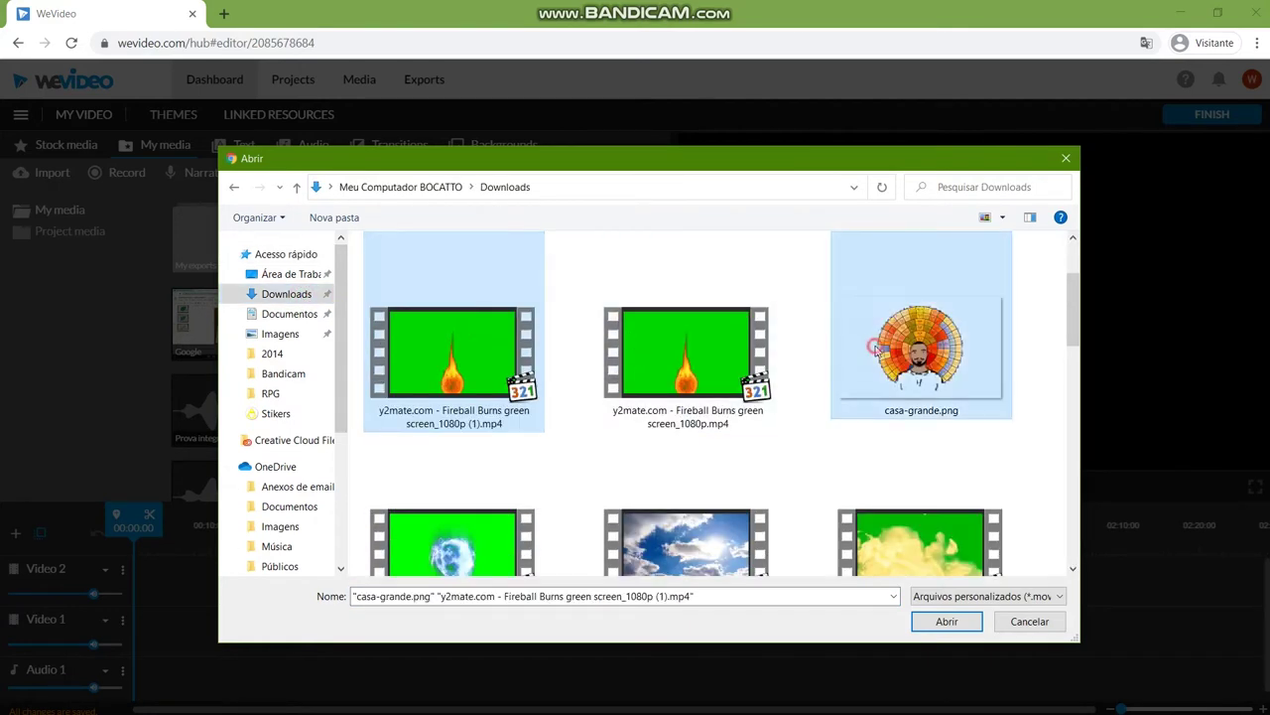
left_click(512, 555, "ctrl")
left_click(673, 496, "ctrl")
left_click(850, 489, "ctrl")
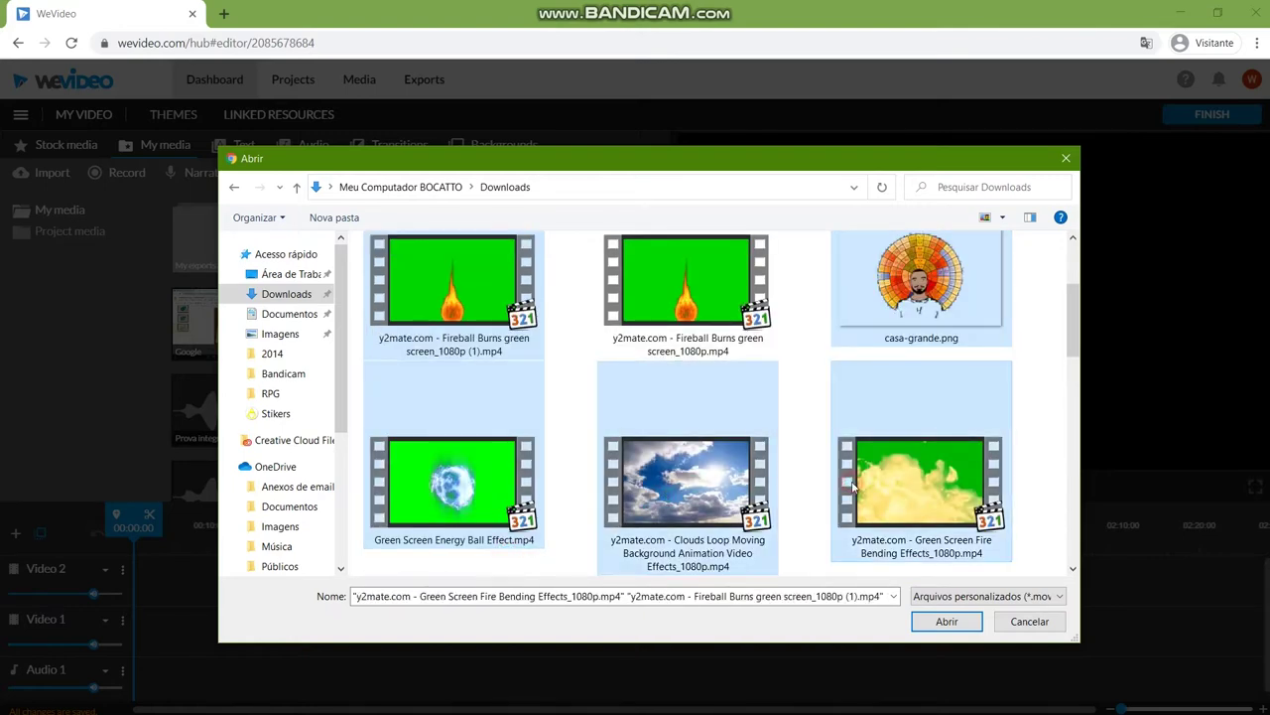
scroll(834, 472, "down", 2)
left_click(943, 622)
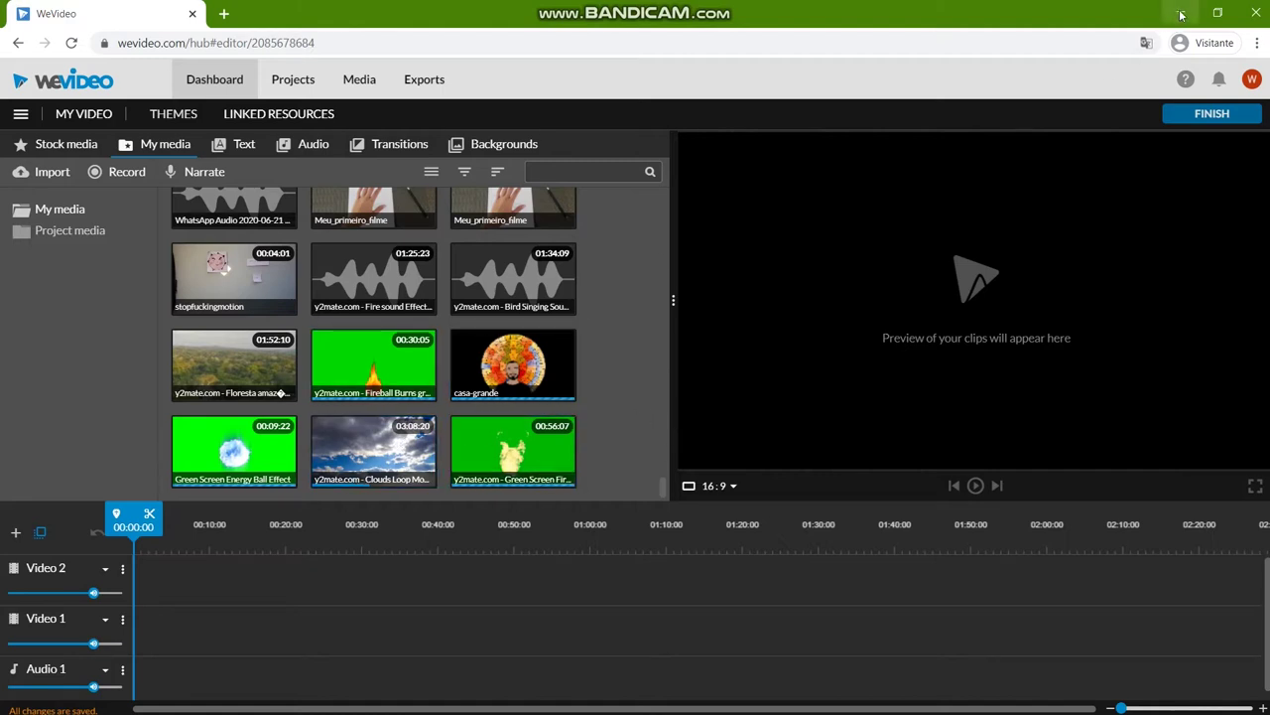
- Import 20210308_150544.mp4 from the desktop folder into My media
left_click(55, 173)
left_click(615, 399)
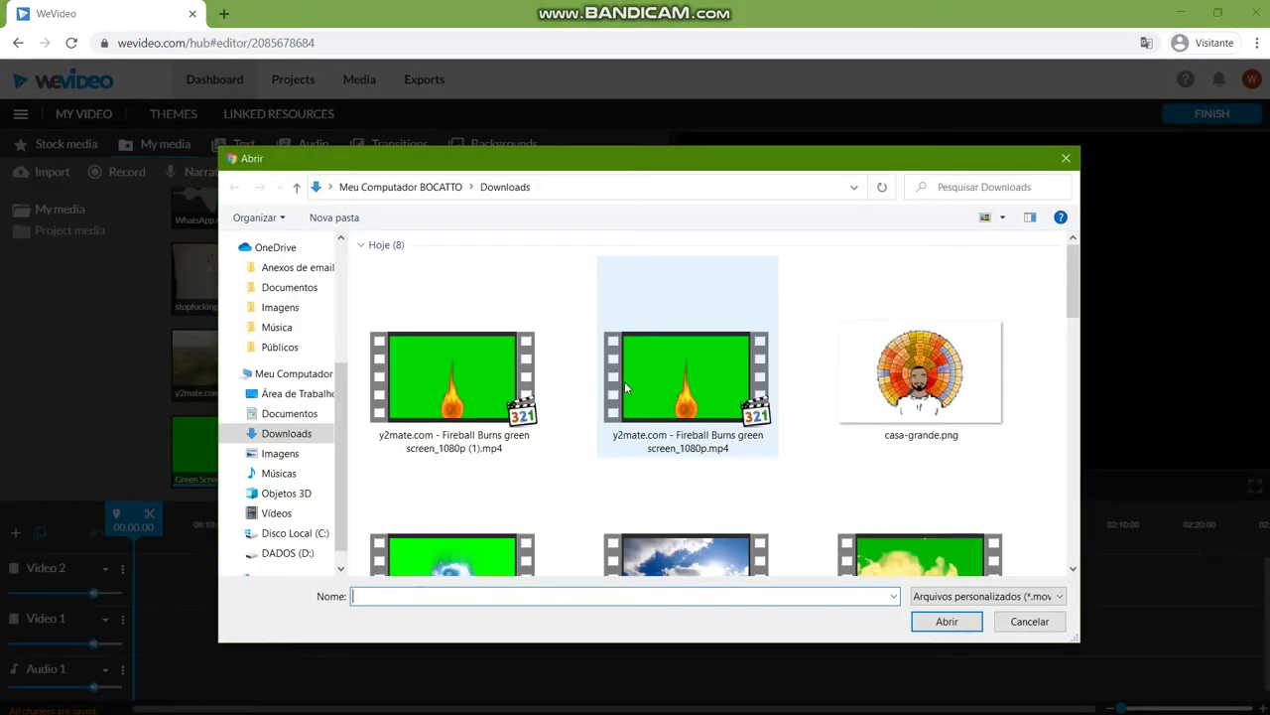
left_click(289, 413)
left_click(297, 393)
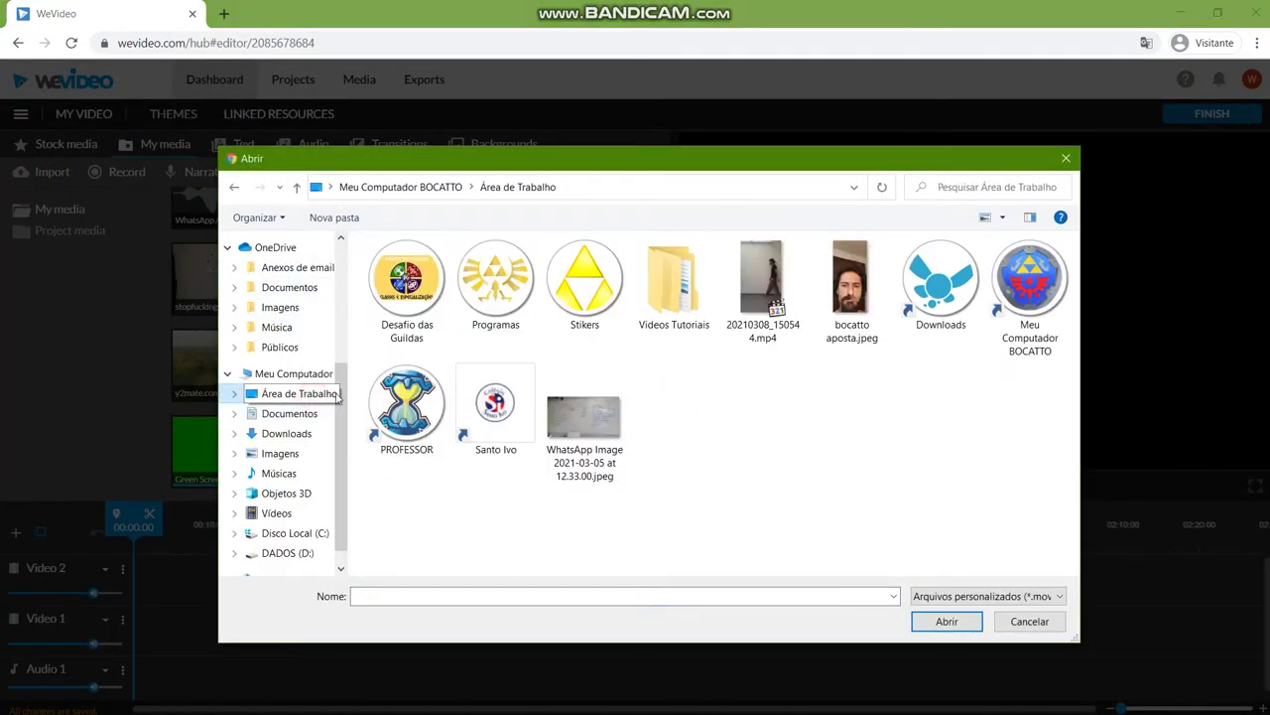
left_click(767, 288)
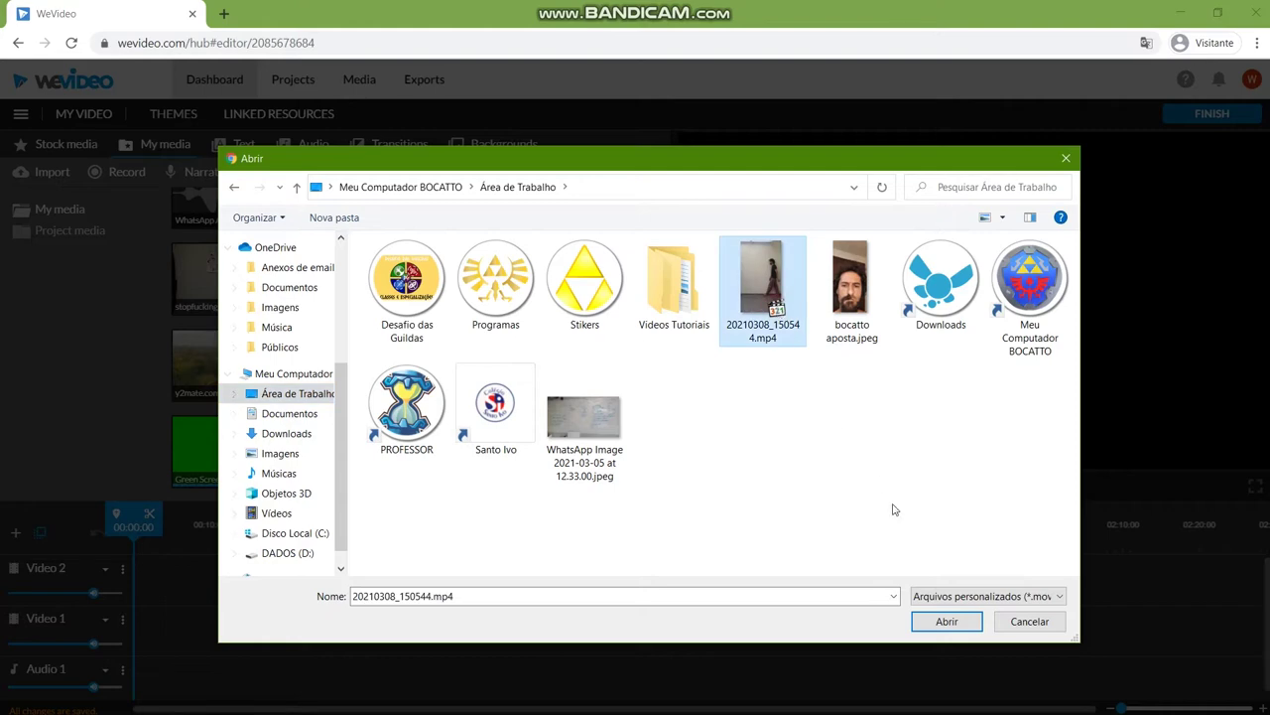
left_click(946, 620)
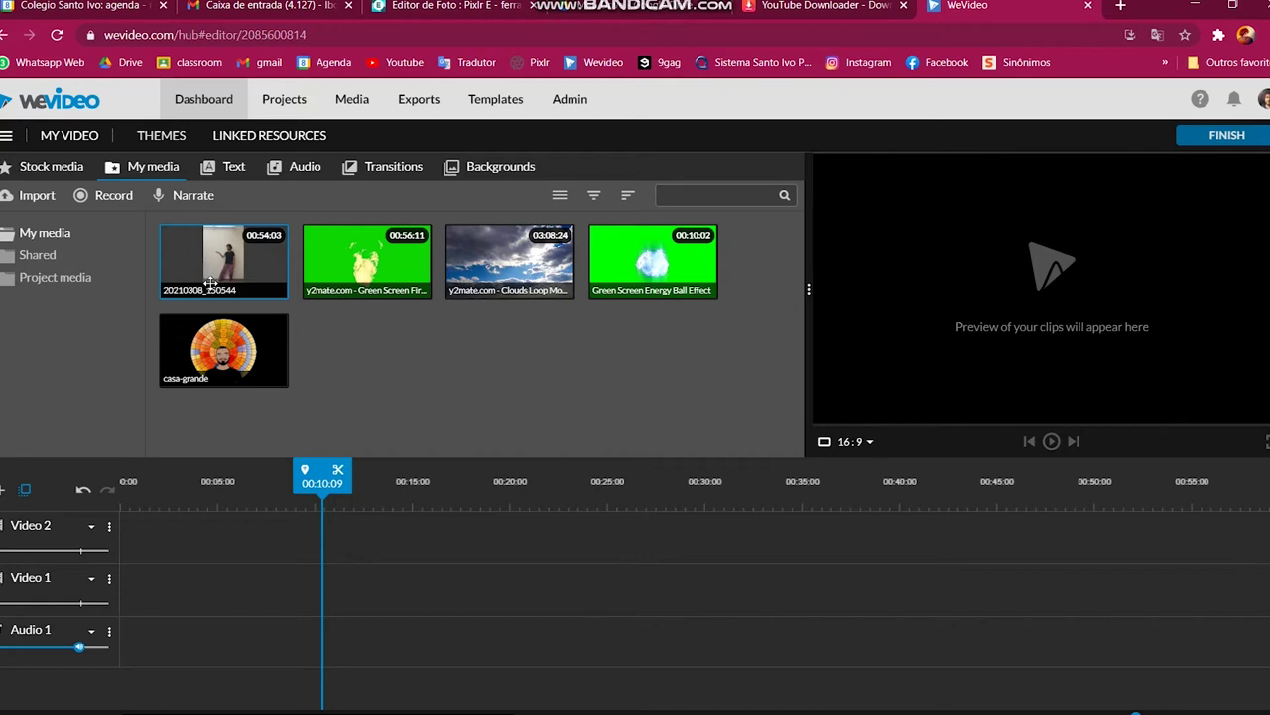
- Place the person's clip on Video 1 and split it at 00:12:05
left_click_drag(206, 268, 253, 590)
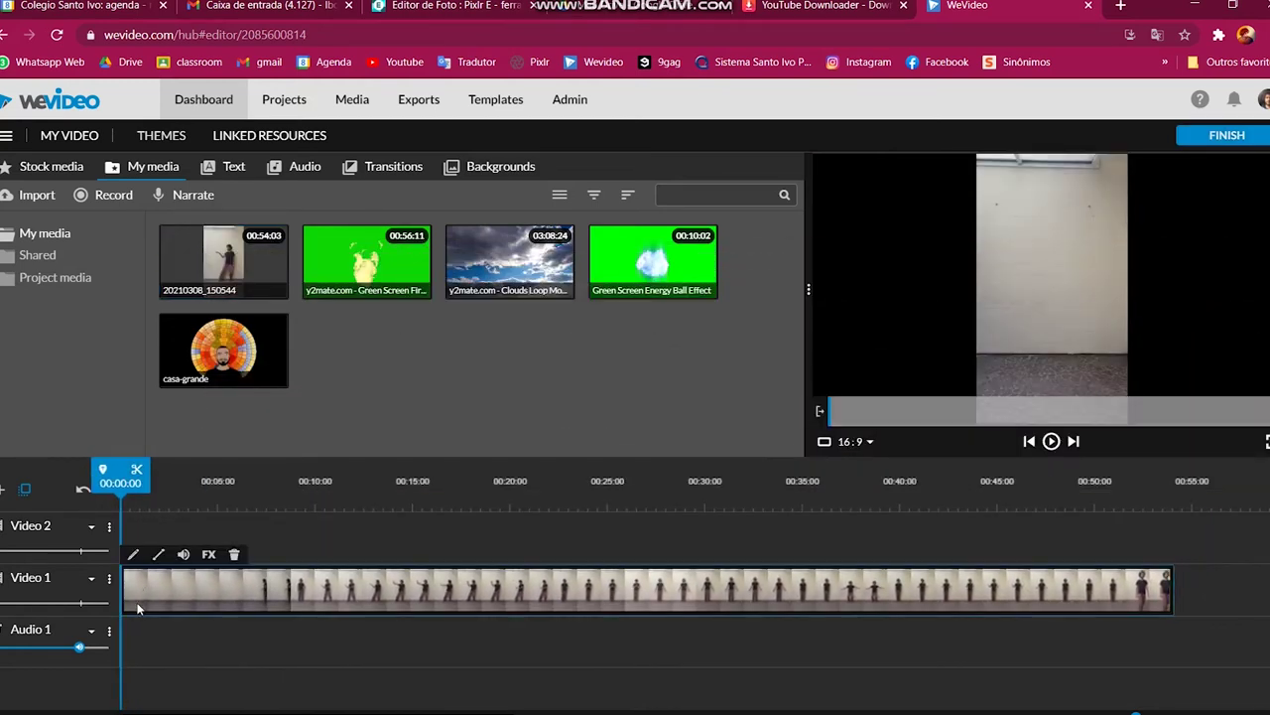
left_click_drag(197, 500, 247, 483)
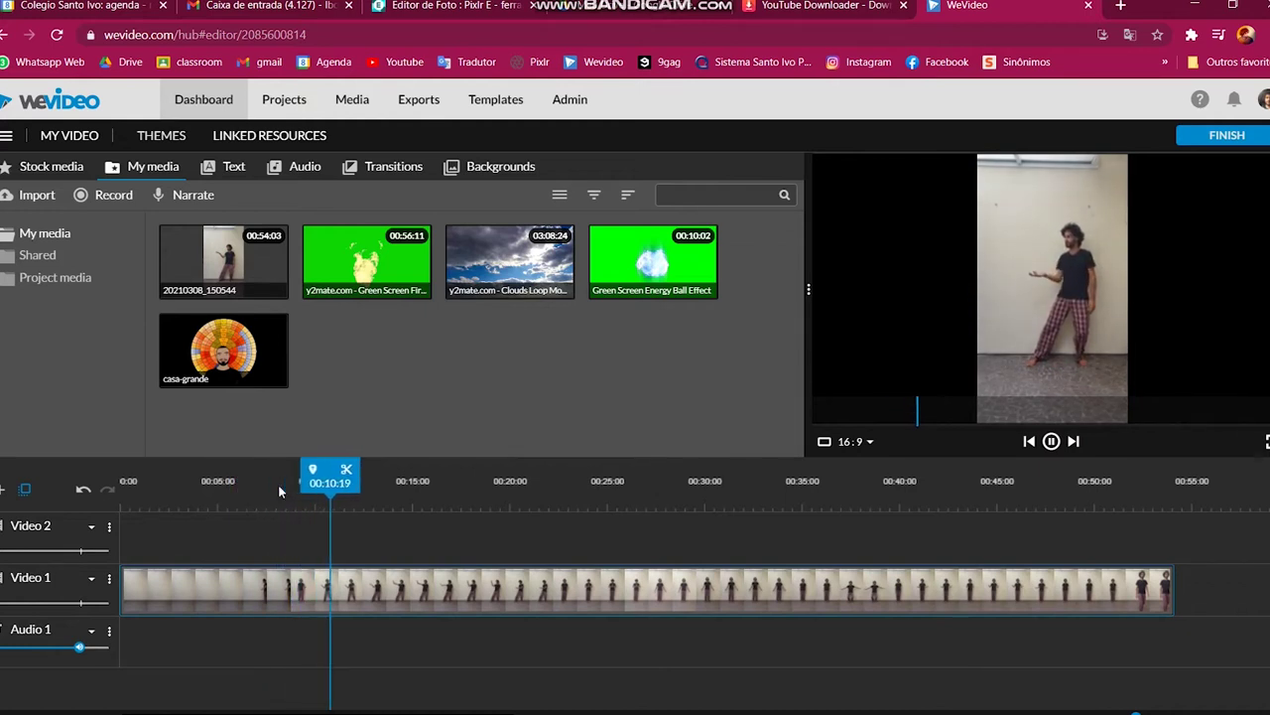
key("space")
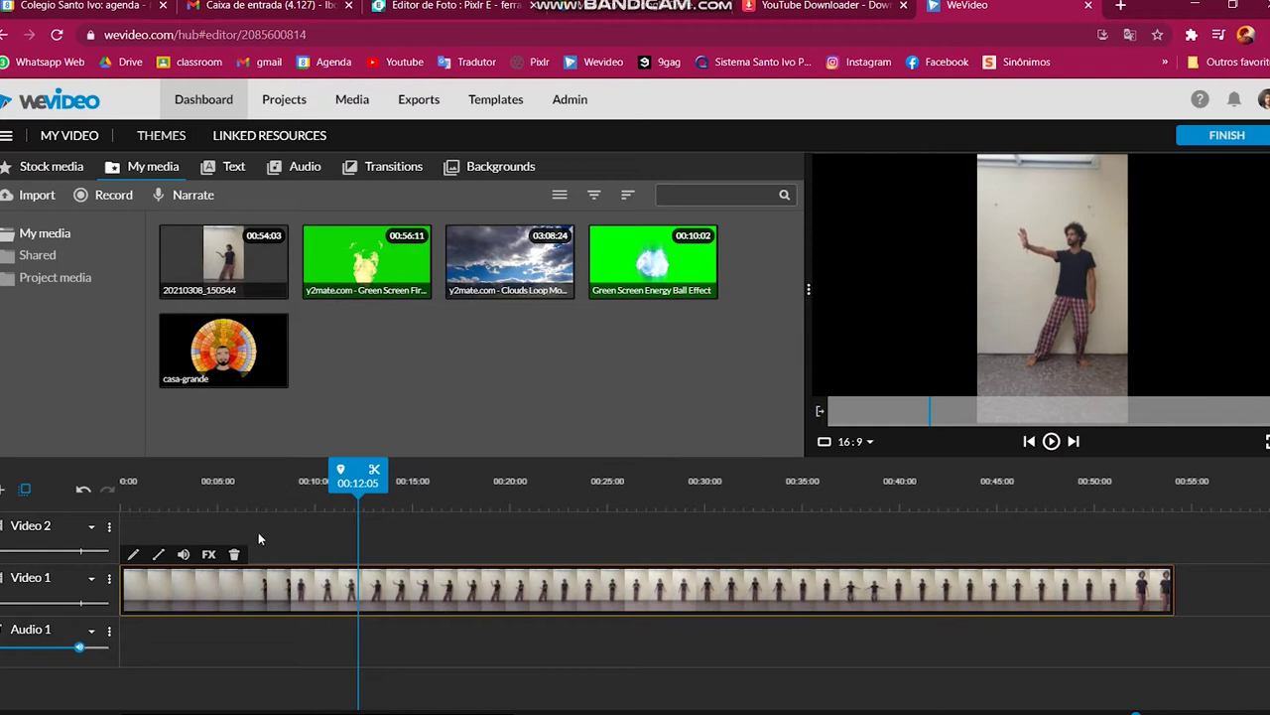
left_click(374, 471)
- Move the clip's second part later on Video 1 and preview it
left_click_drag(387, 593, 1218, 614)
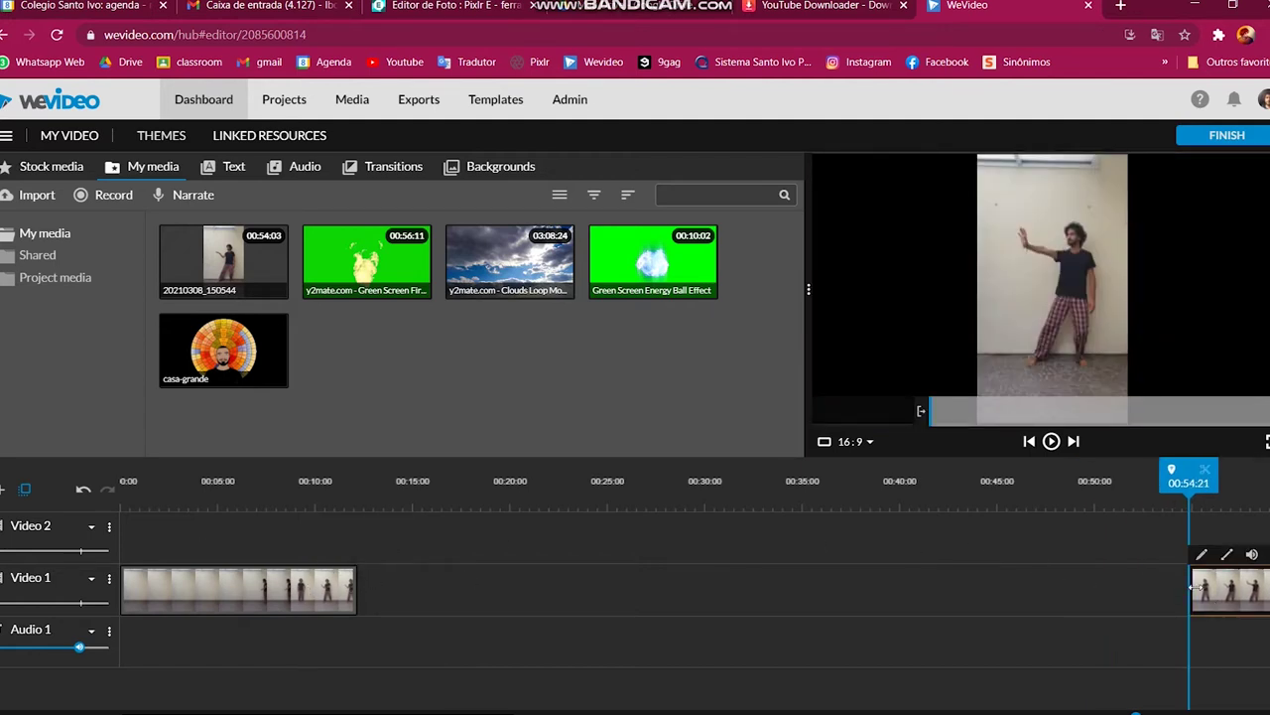
left_click_drag(953, 480, 1128, 499)
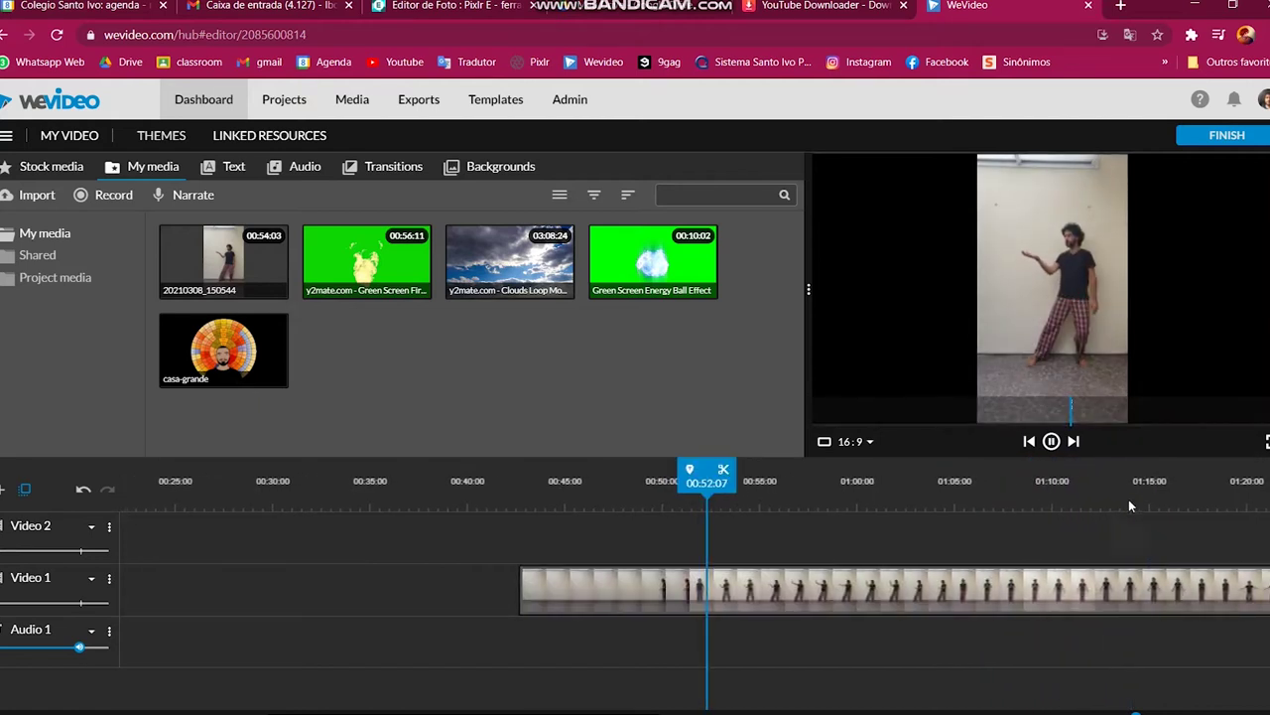
left_click(829, 581)
left_click_drag(543, 710, 268, 711)
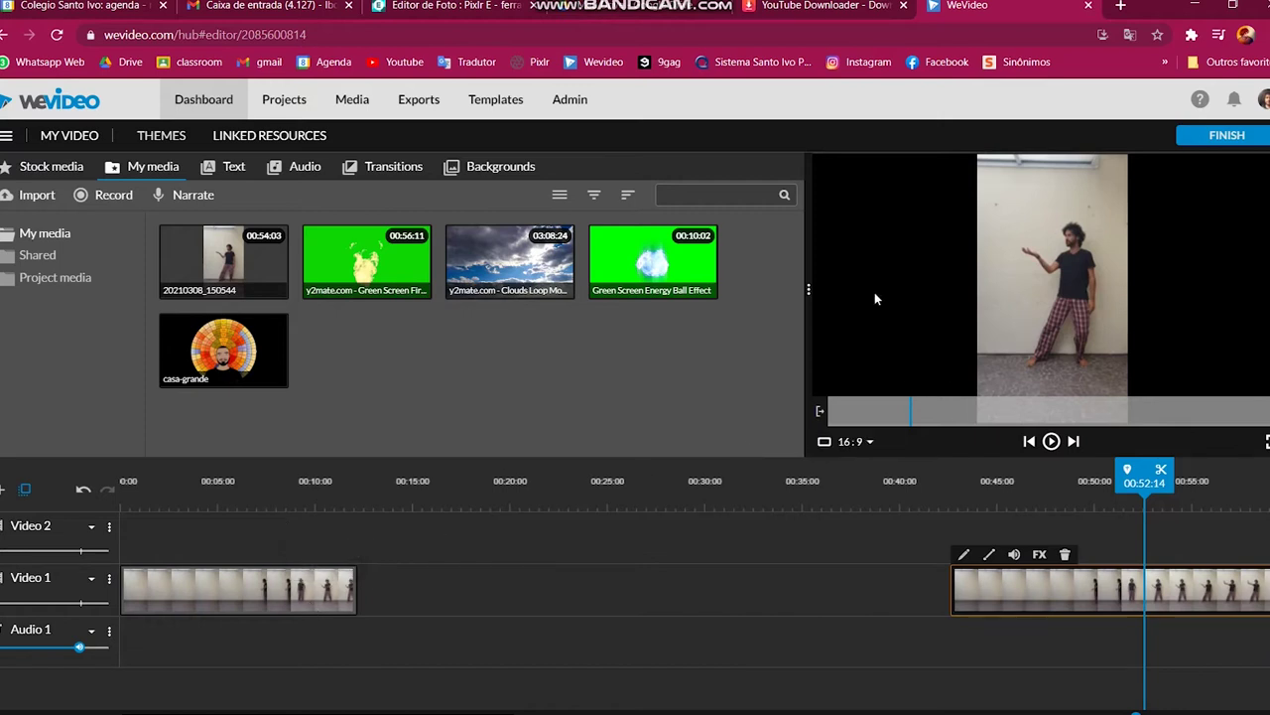
left_click(387, 262)
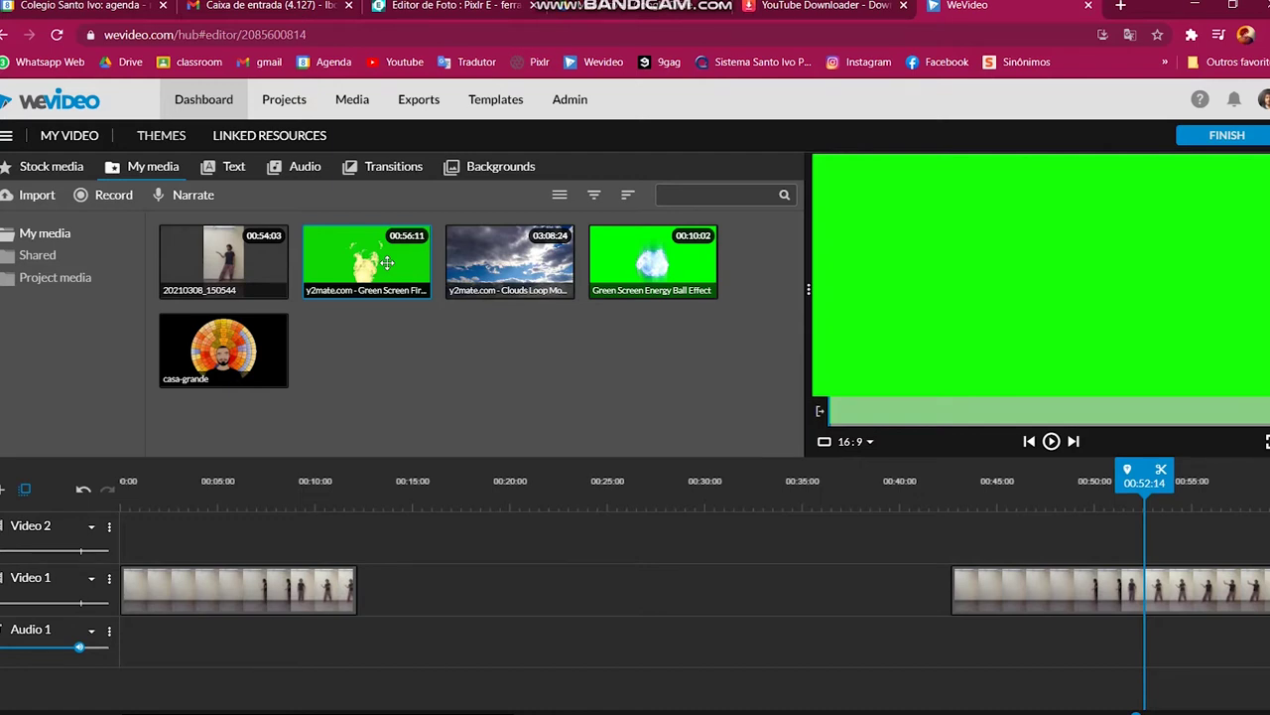
- Place the Energy Ball clip on Video 2 near 00:02 and trim off its beginning
left_click_drag(651, 266, 266, 508)
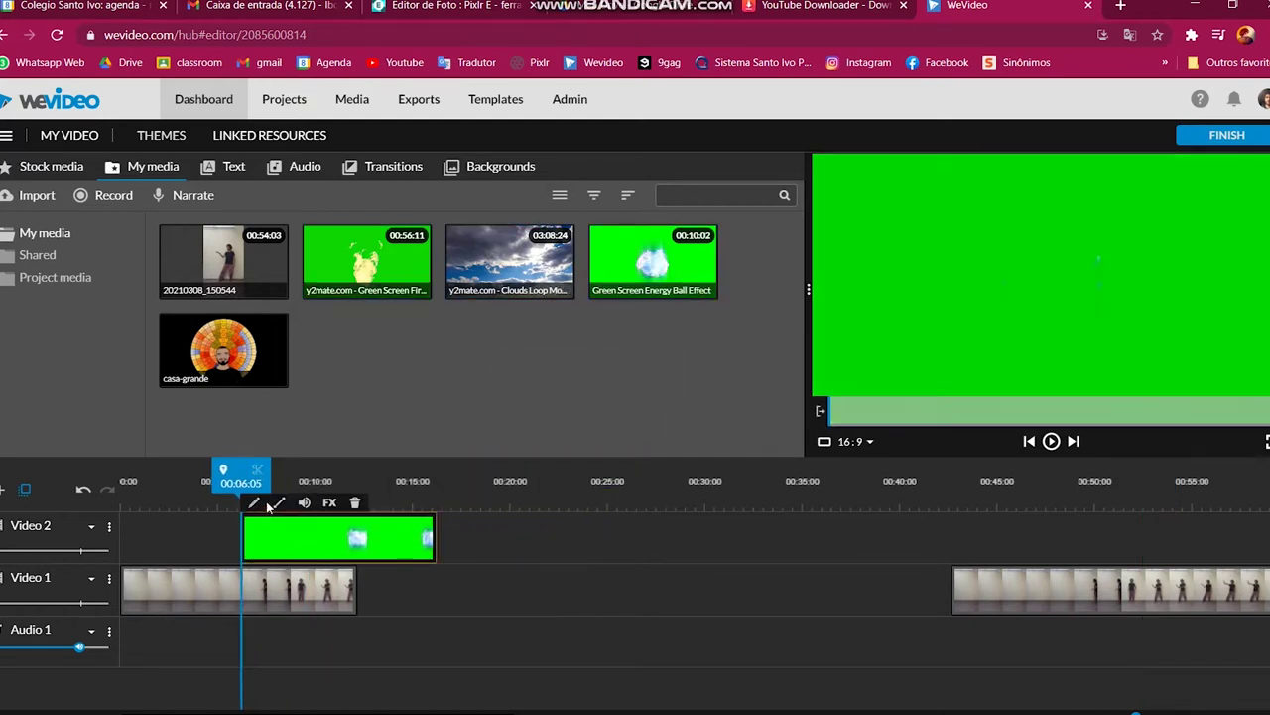
key("space")
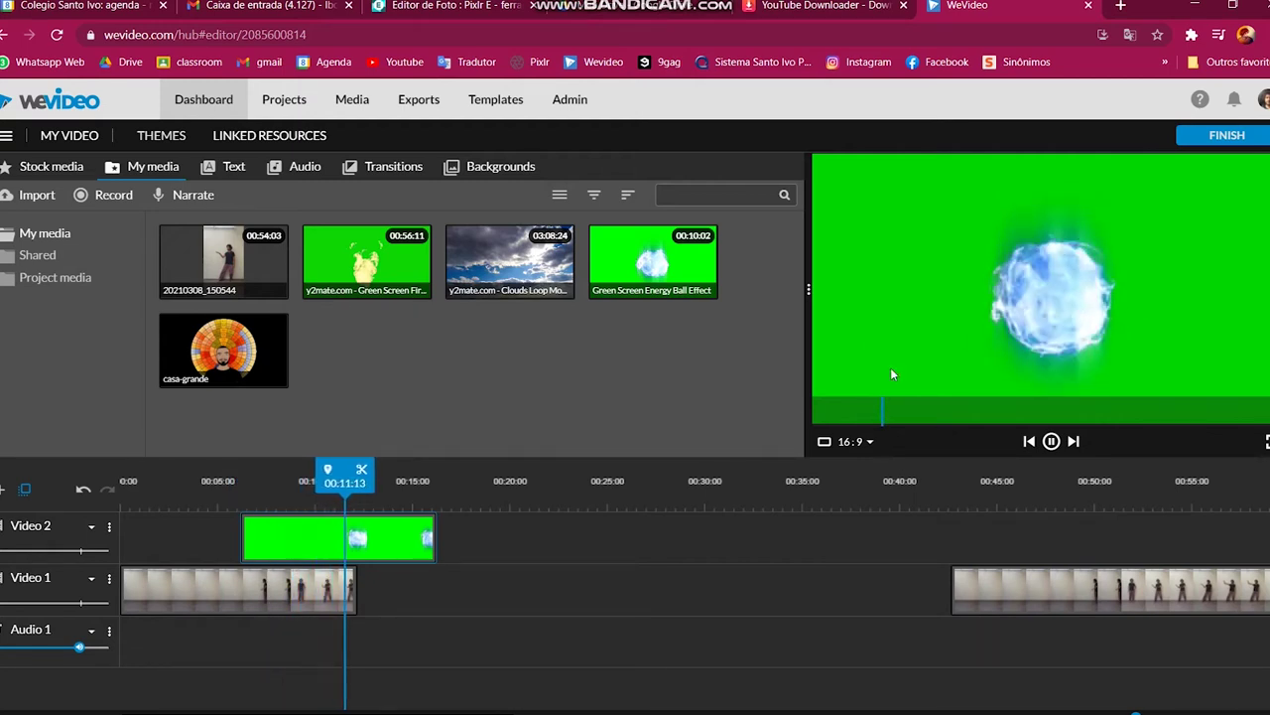
left_click(422, 541)
left_click_drag(389, 547, 310, 548)
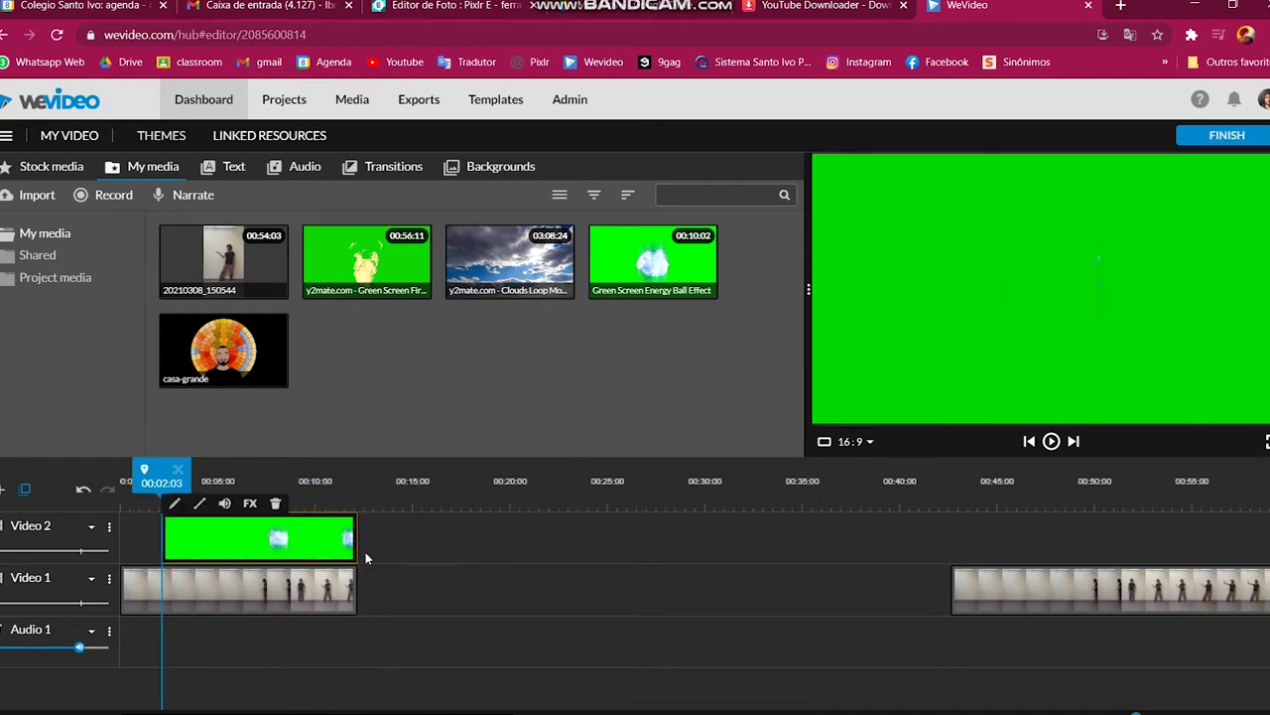
left_click_drag(167, 544, 315, 549)
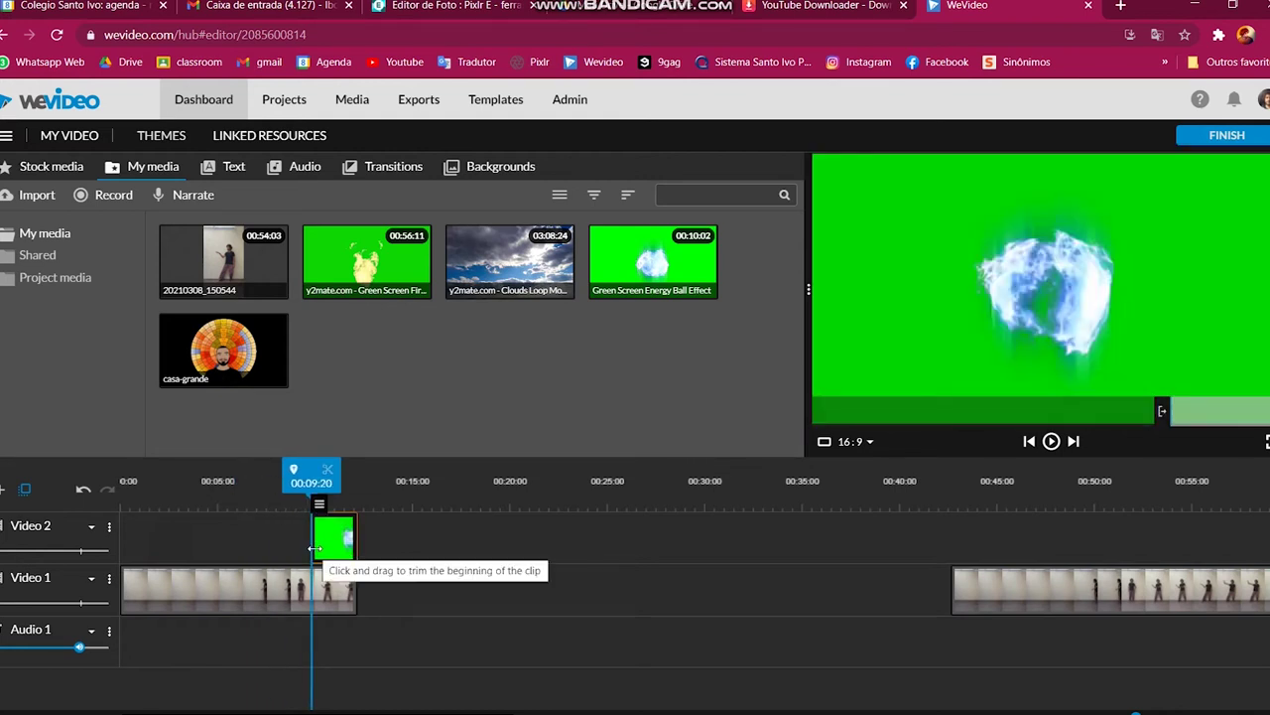
left_click_drag(333, 496, 269, 490)
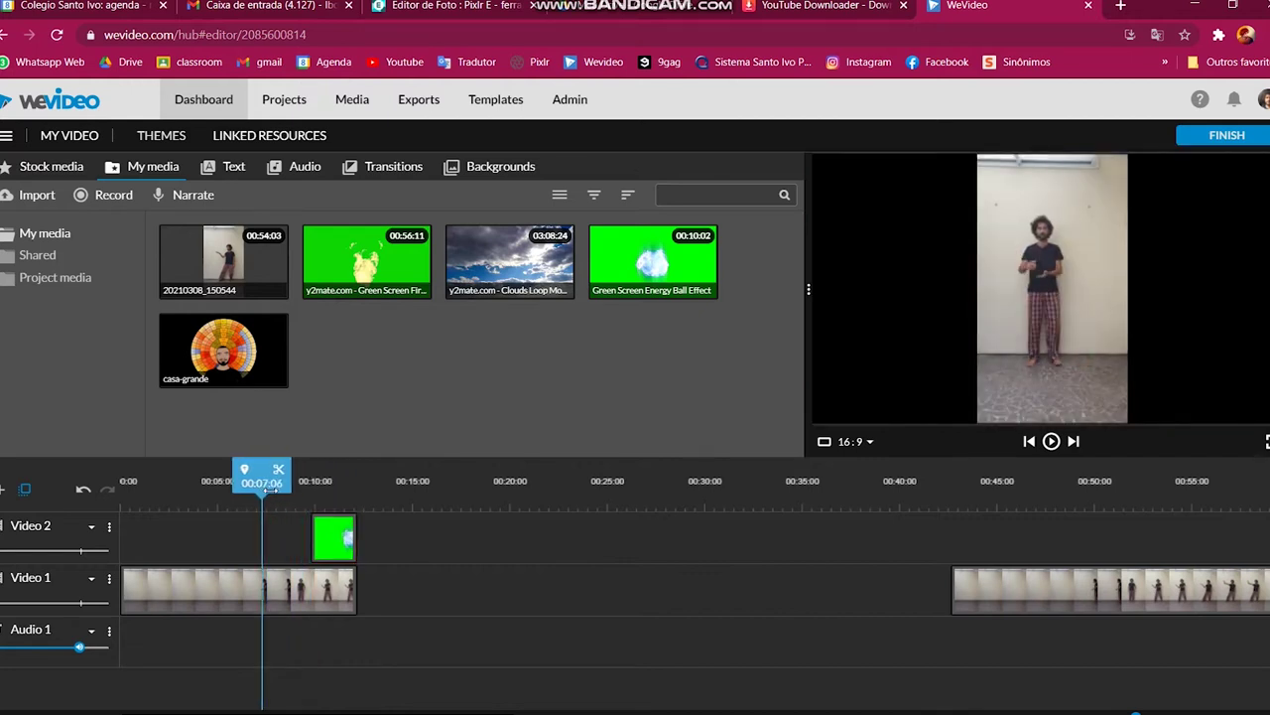
- Preview the timing, try the energy ball clip later near 00:13, and replay from 00:08:24
key("space")
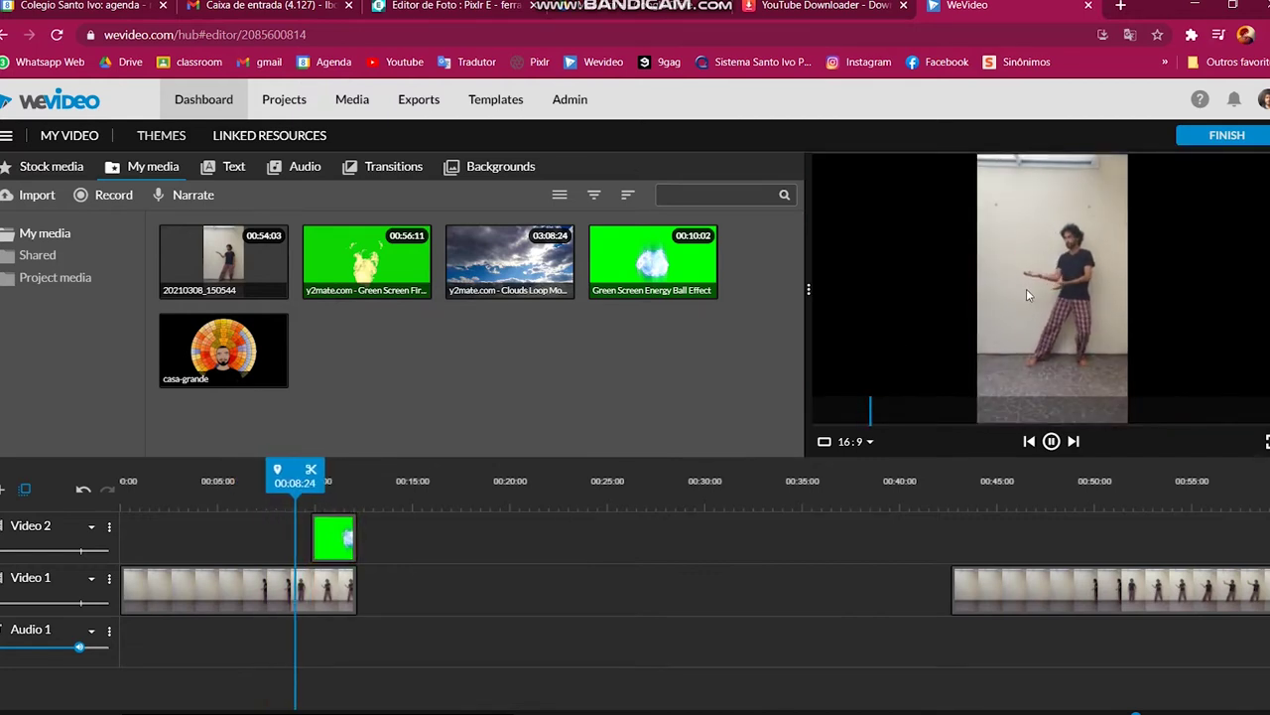
key("space")
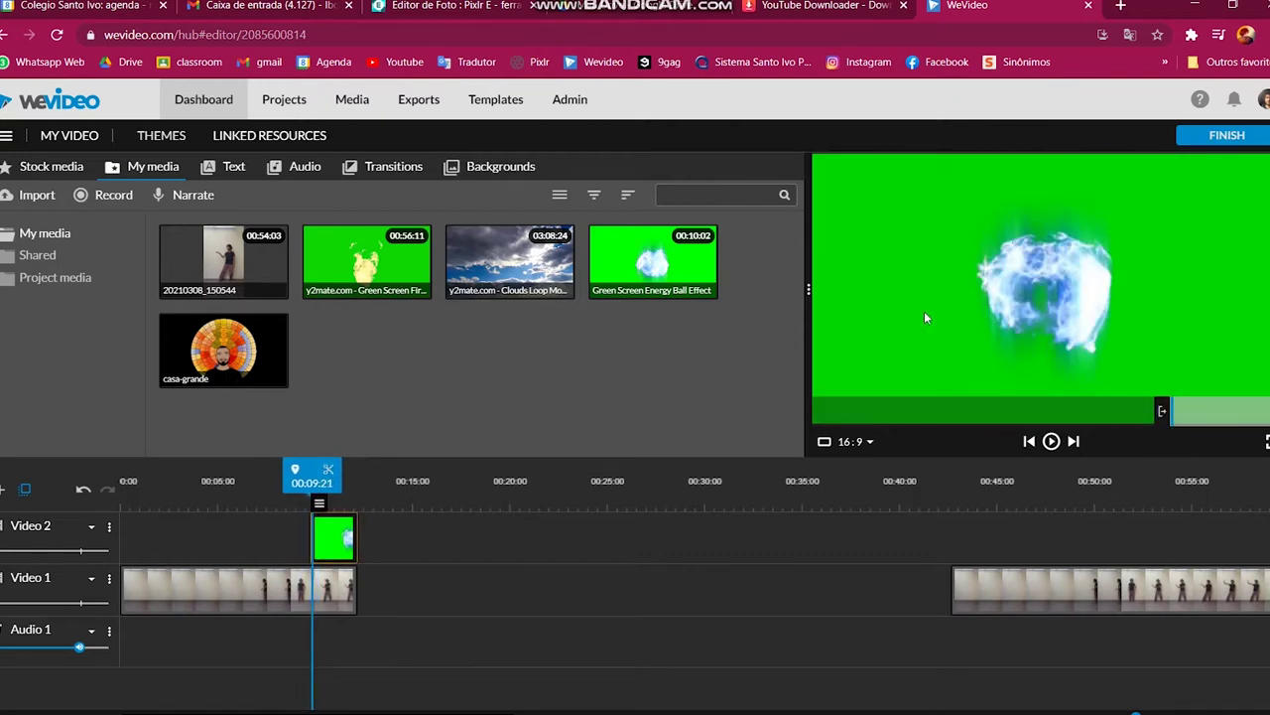
left_click_drag(360, 550, 417, 544)
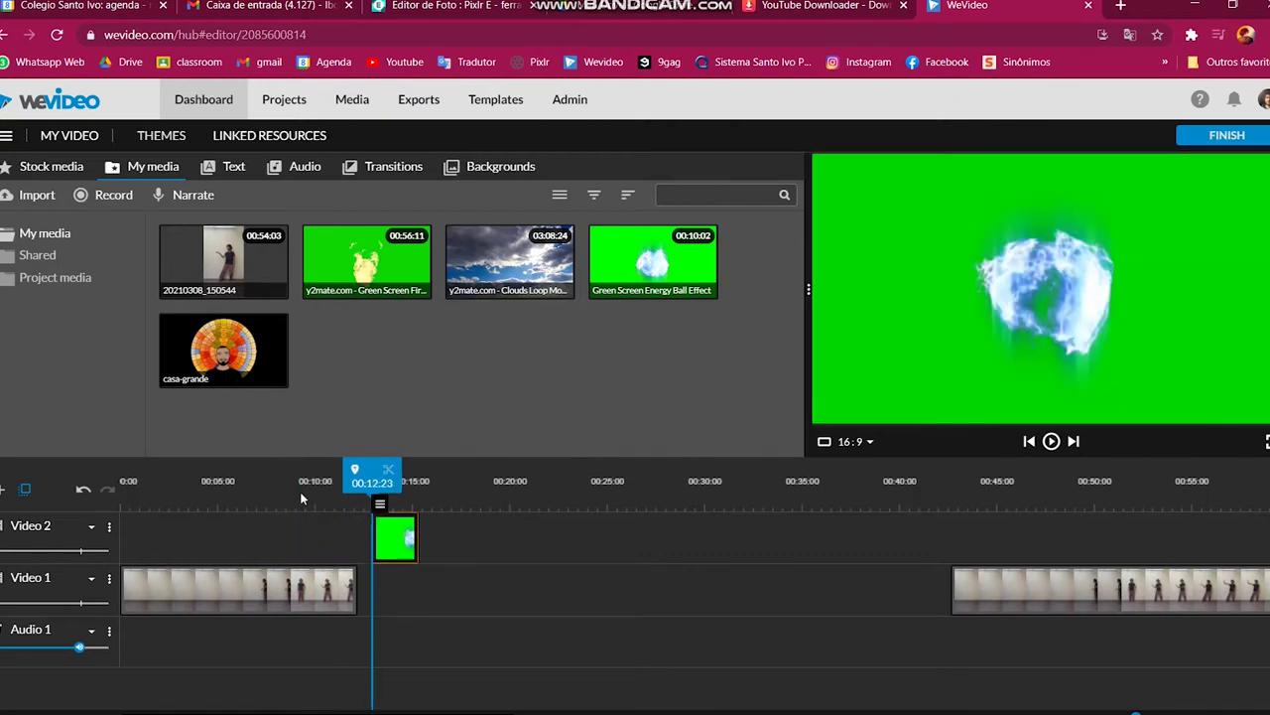
left_click(284, 481)
key("space")
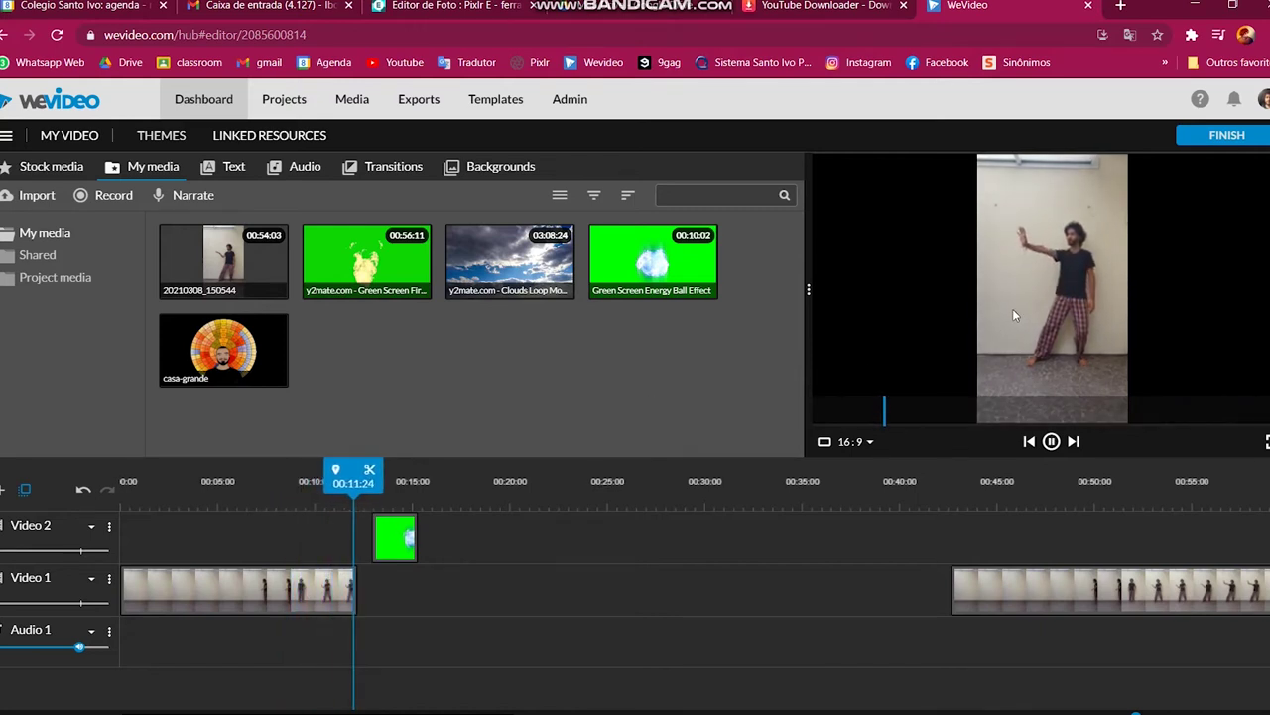
- Move the energy ball clip earlier to about 00:08, fine-tune it, and open its settings
left_click_drag(359, 476, 247, 483)
key("space")
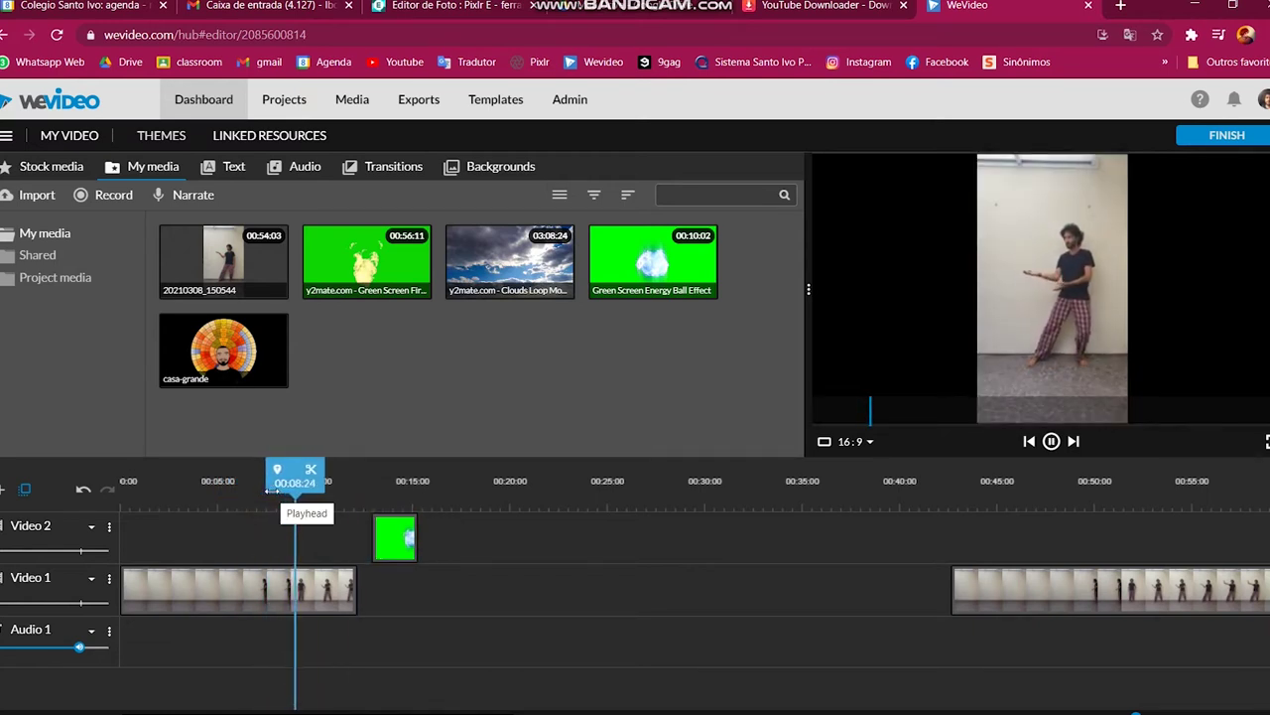
key("space")
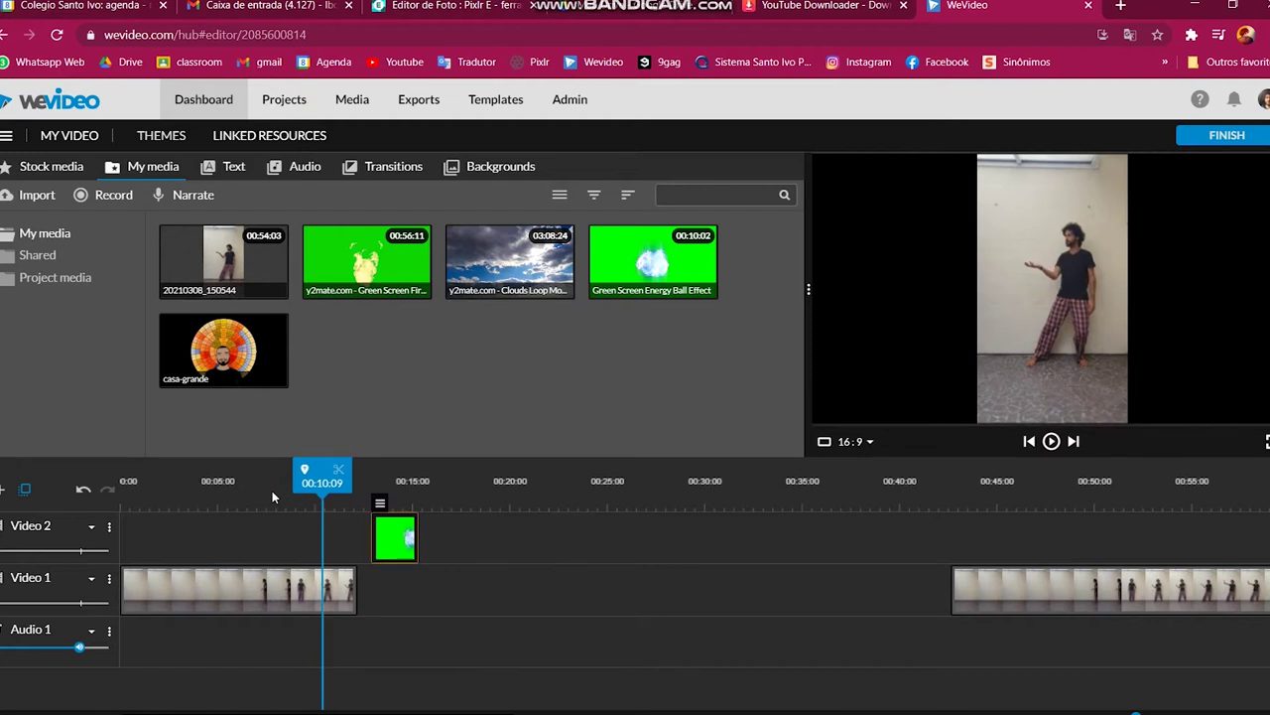
left_click_drag(377, 536, 257, 483)
key("space")
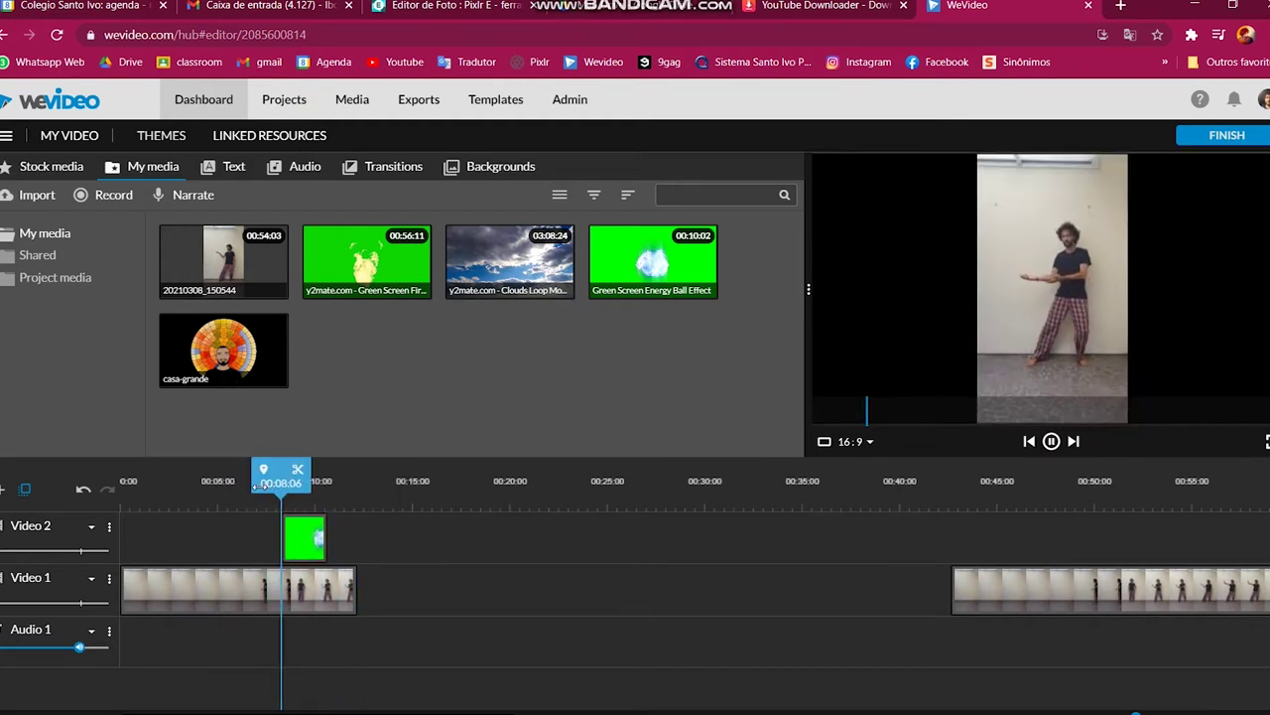
left_click_drag(301, 537, 296, 537)
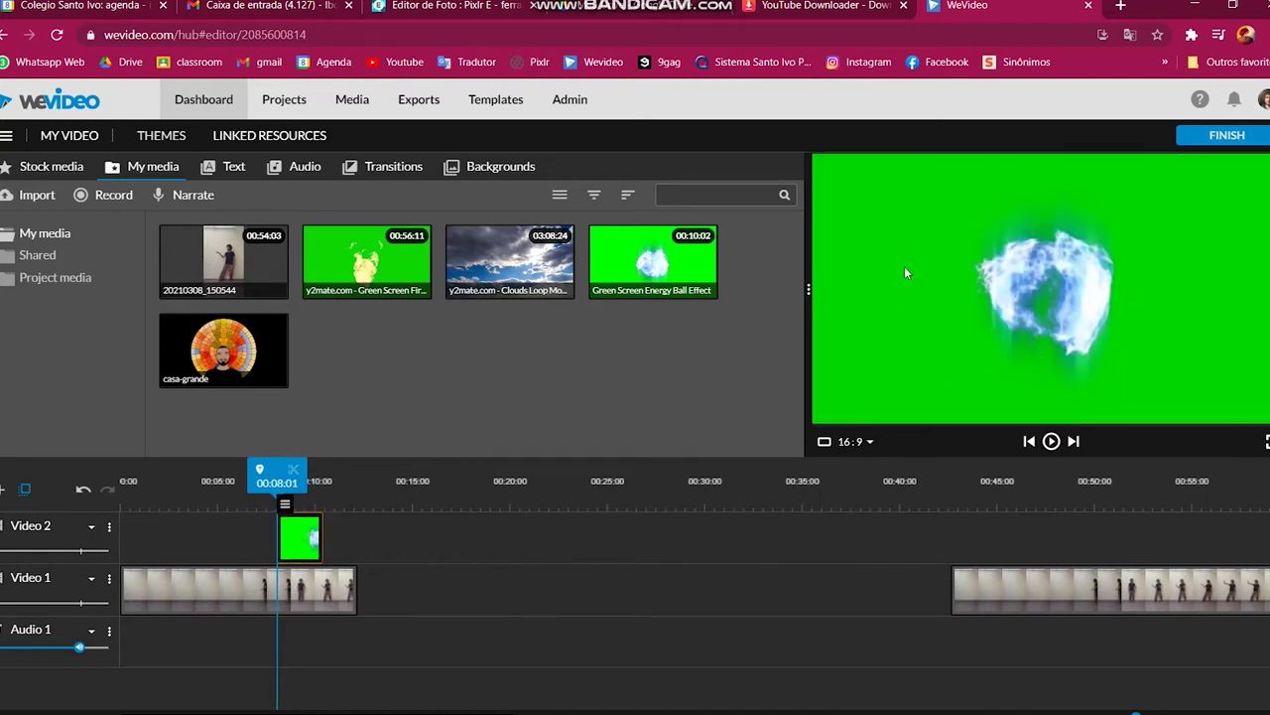
double_click(294, 541)
- Look through the energy ball clip's Transform, Crop, Volume, Animation, Color, Color Keying and Speed tabs
left_click(13, 168)
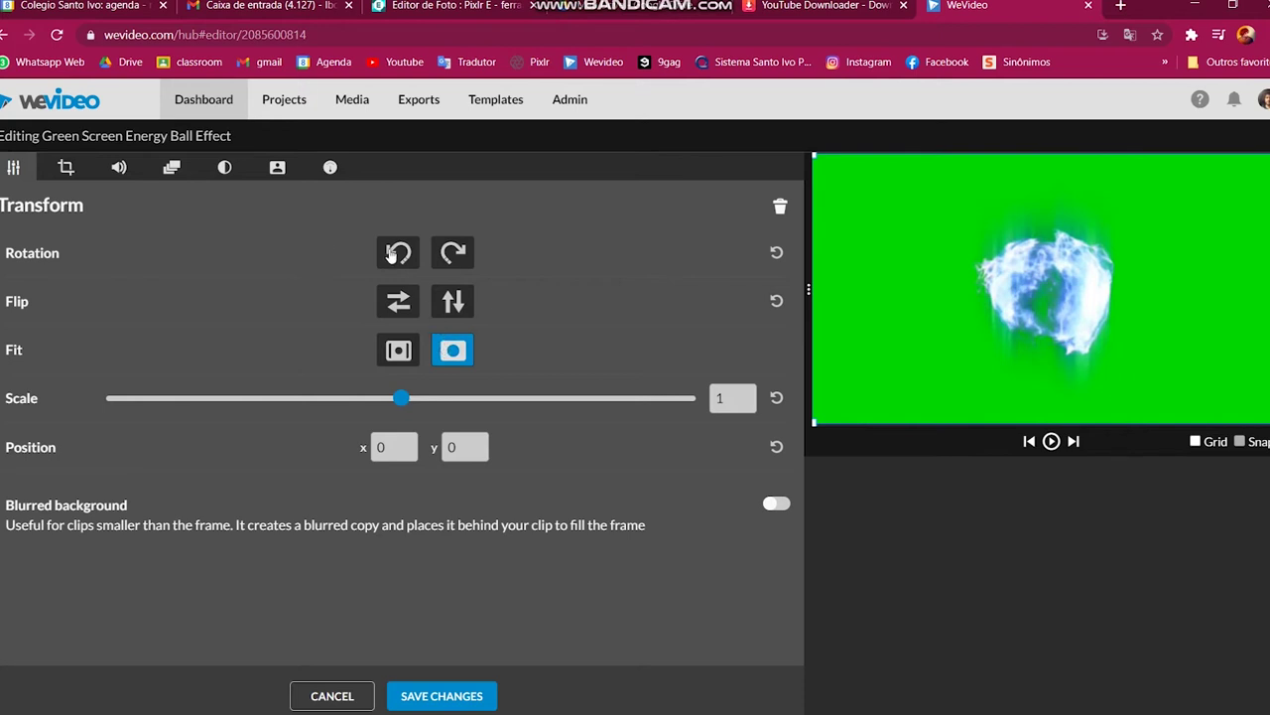
left_click(64, 168)
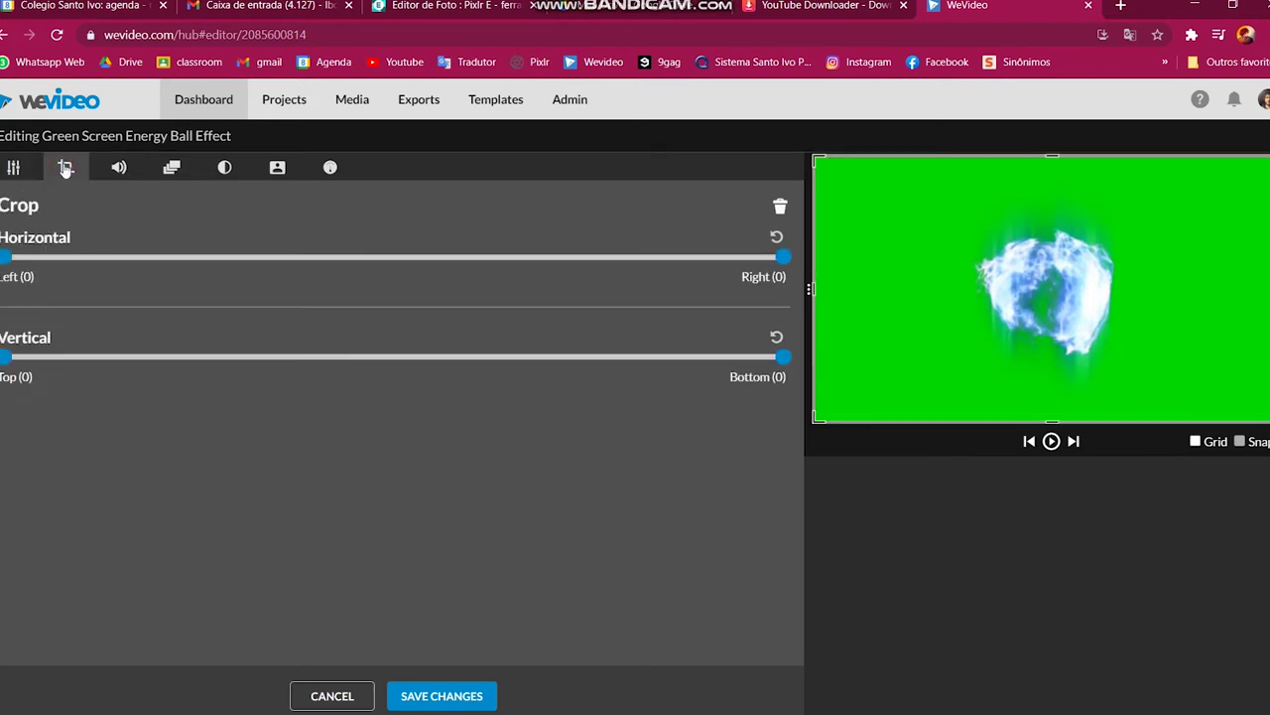
left_click(137, 170)
left_click(171, 168)
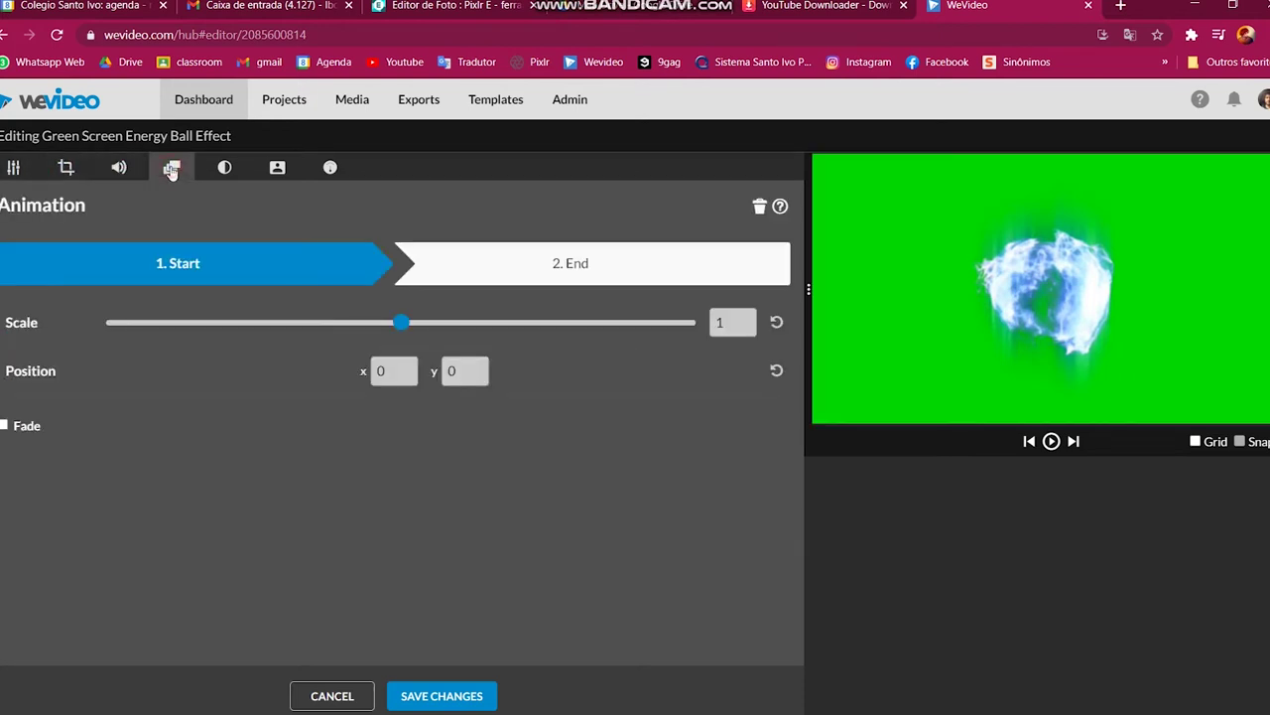
left_click(225, 169)
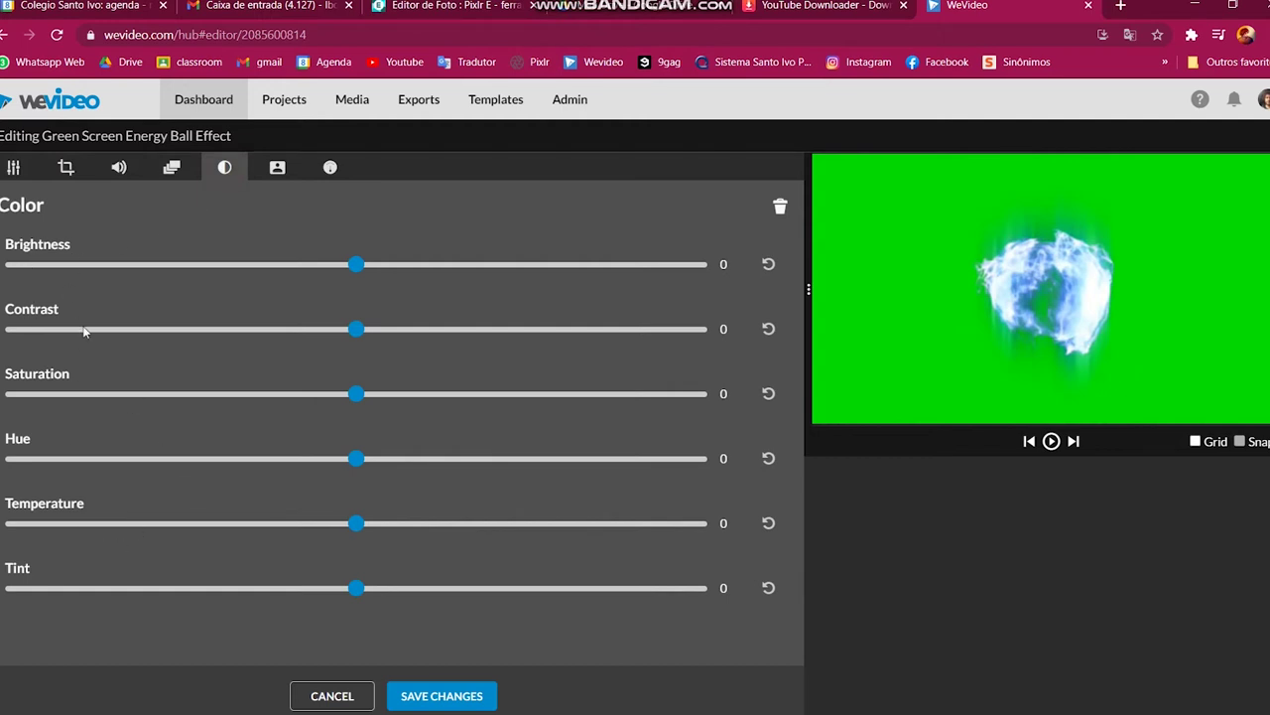
left_click(278, 169)
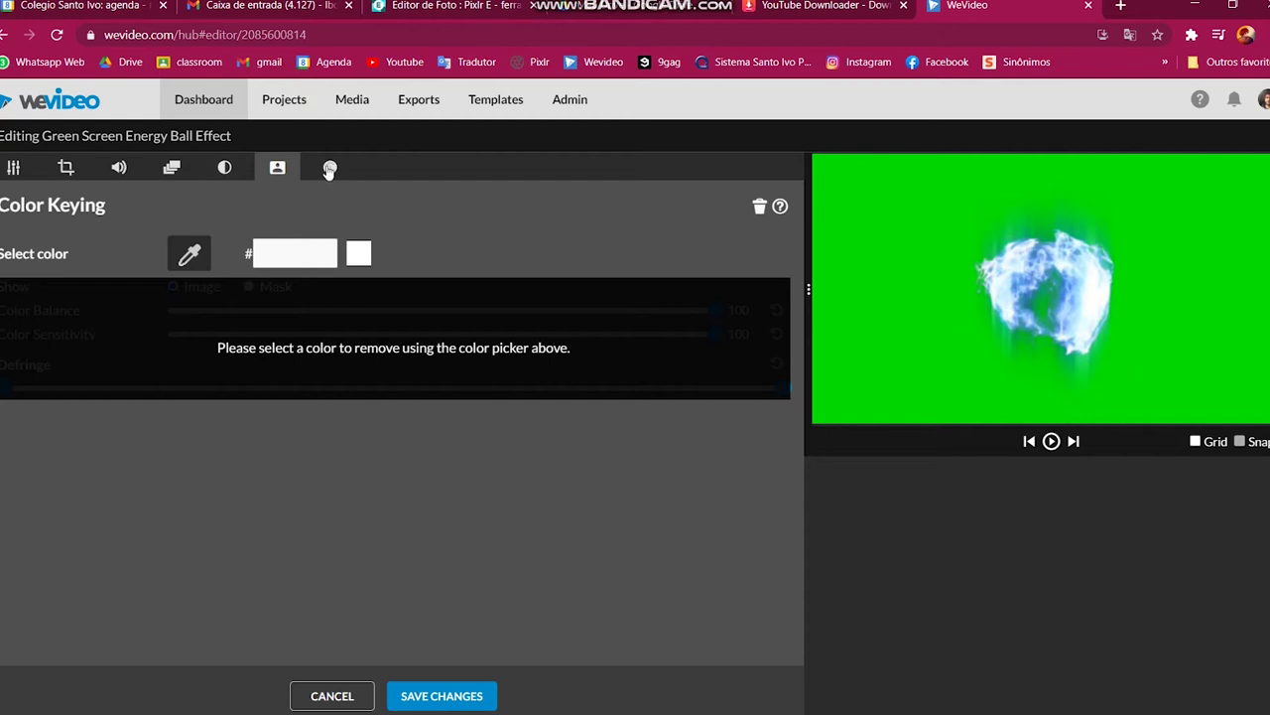
left_click(329, 169)
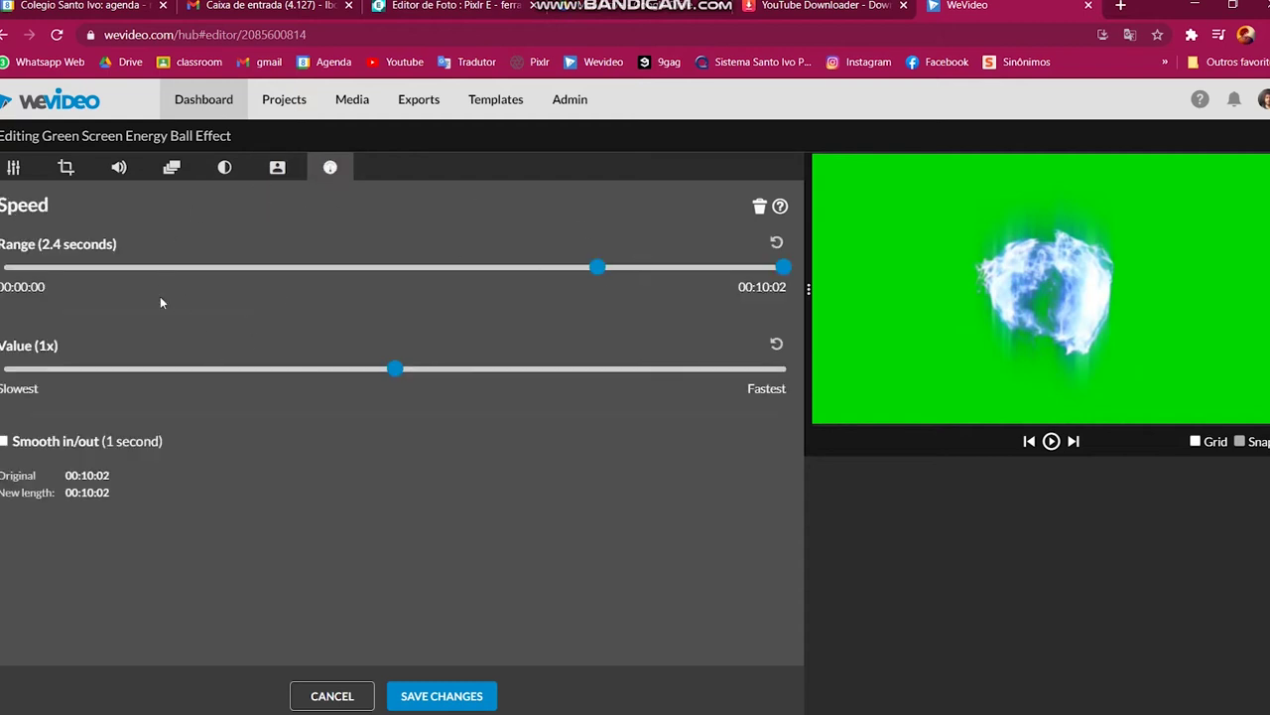
- Key out the green 00d700 background with the Color Keying eyedropper
left_click(278, 169)
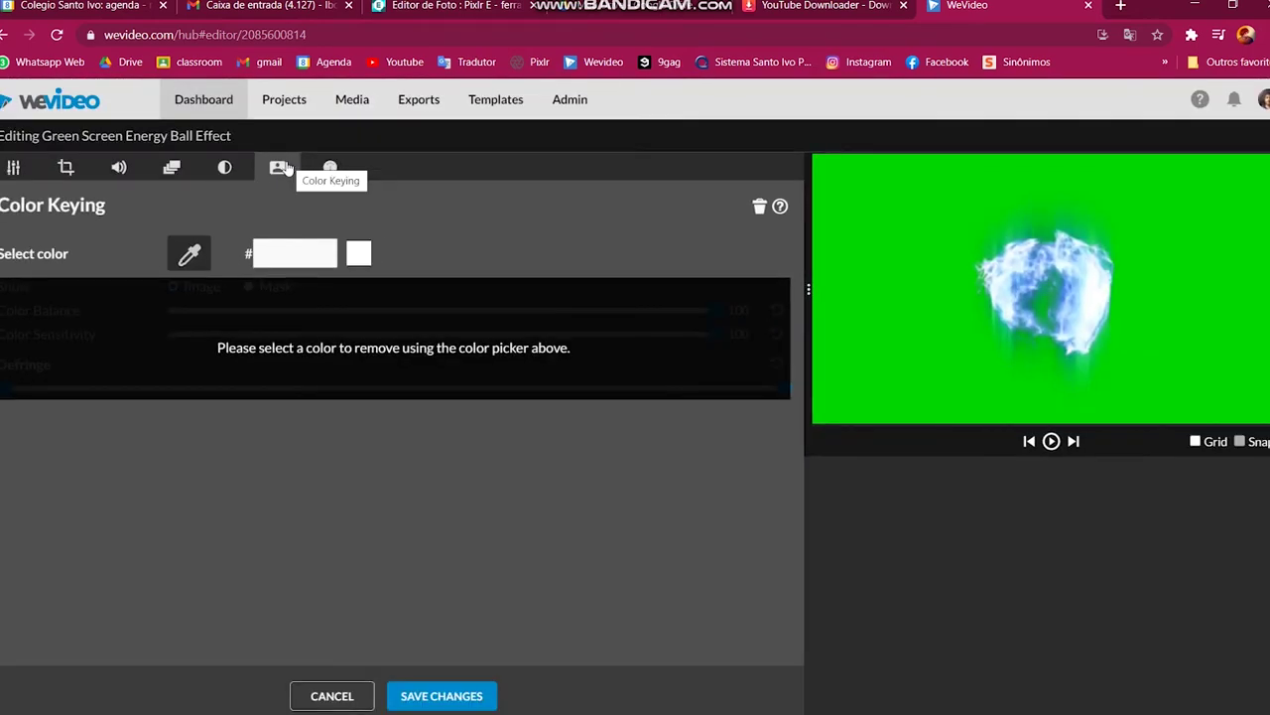
left_click(186, 256)
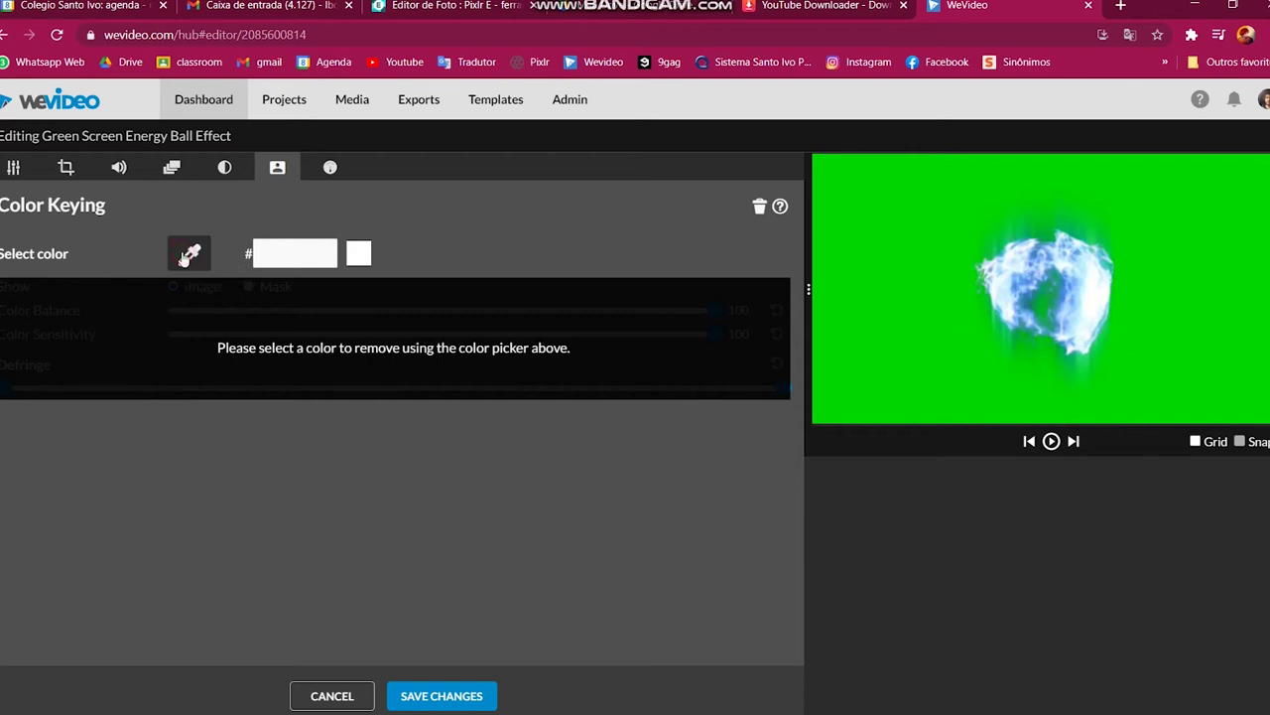
left_click(875, 240)
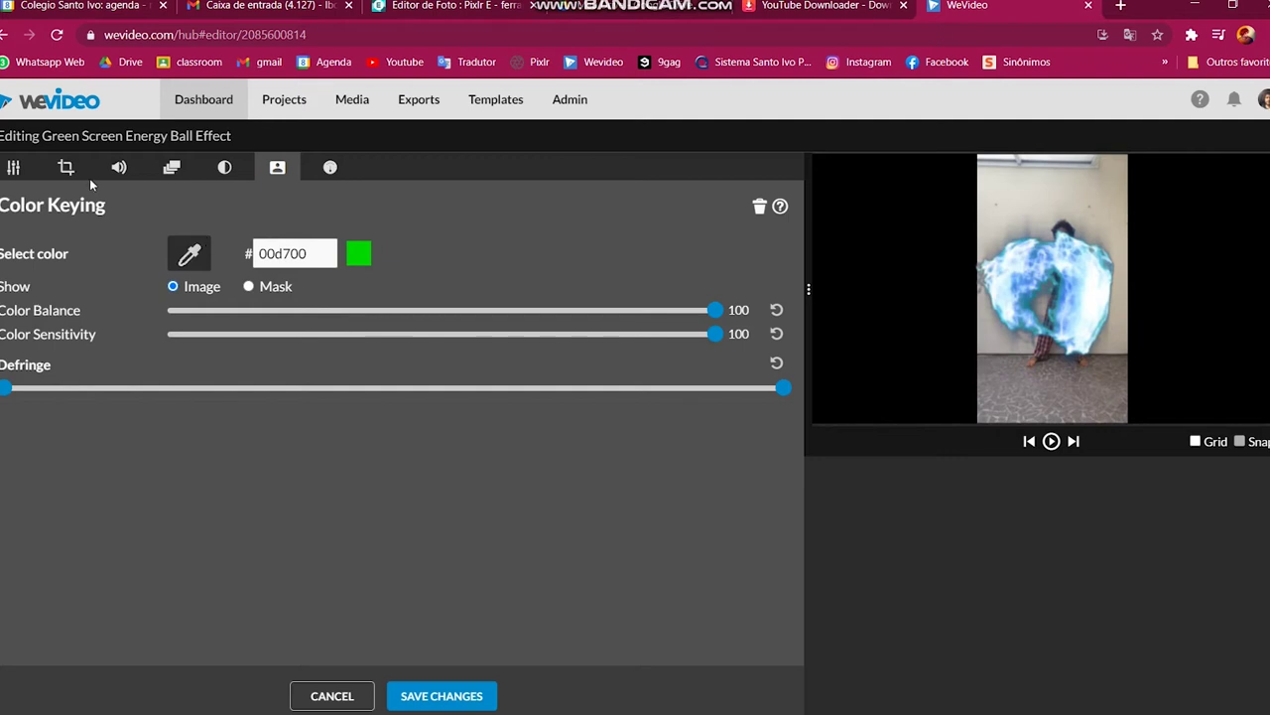
- Scale the energy ball to 0.36 and place it at x 497, y 155 beside the dancer's hands
left_click(13, 169)
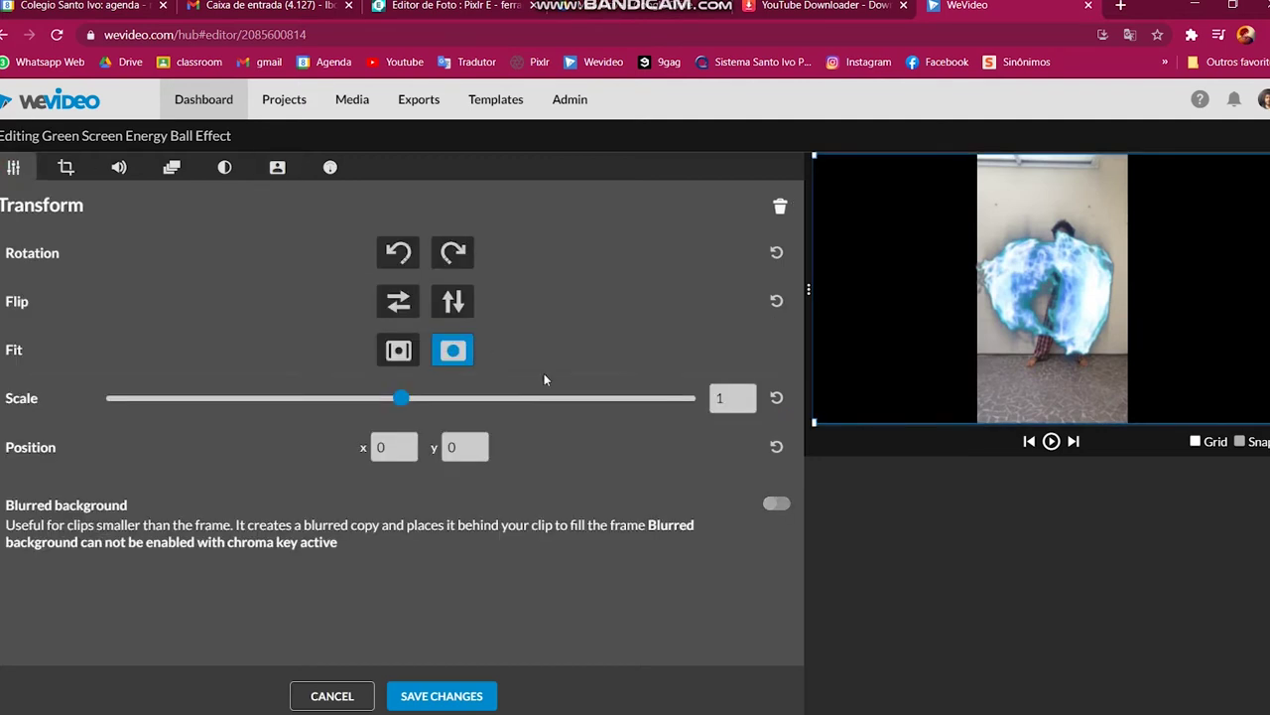
left_click_drag(815, 422, 1026, 283)
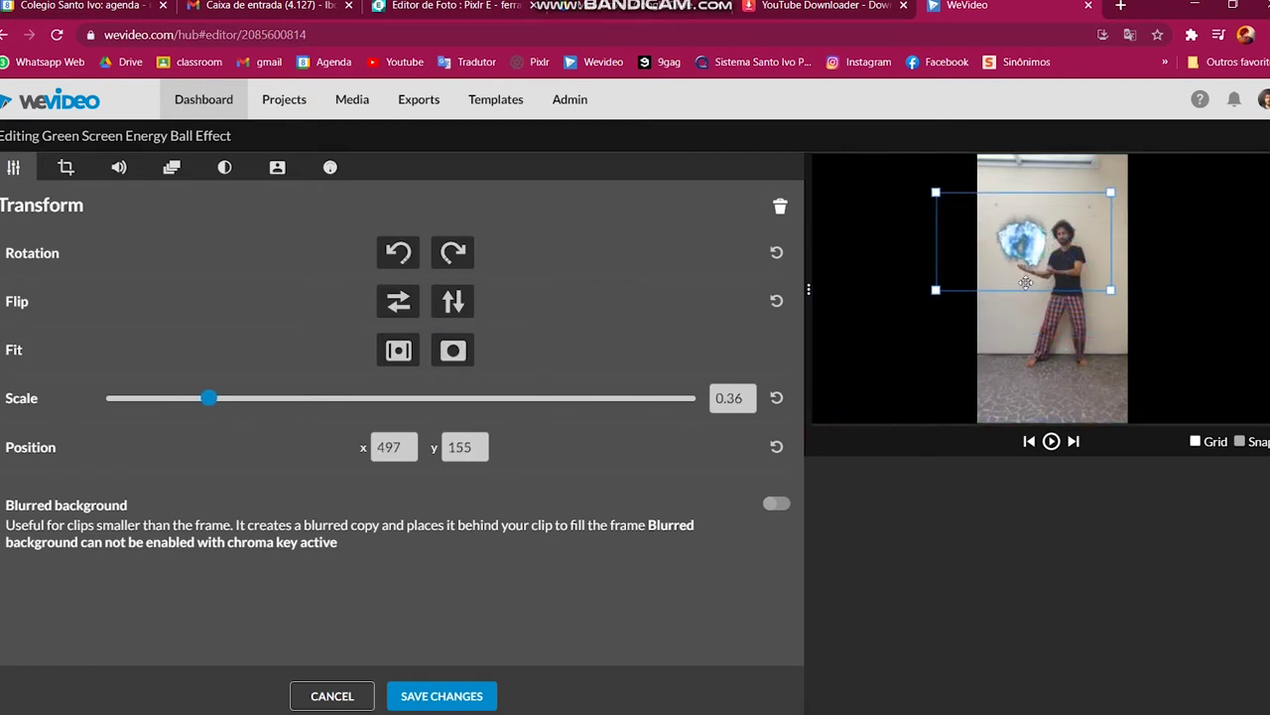
left_click(442, 696)
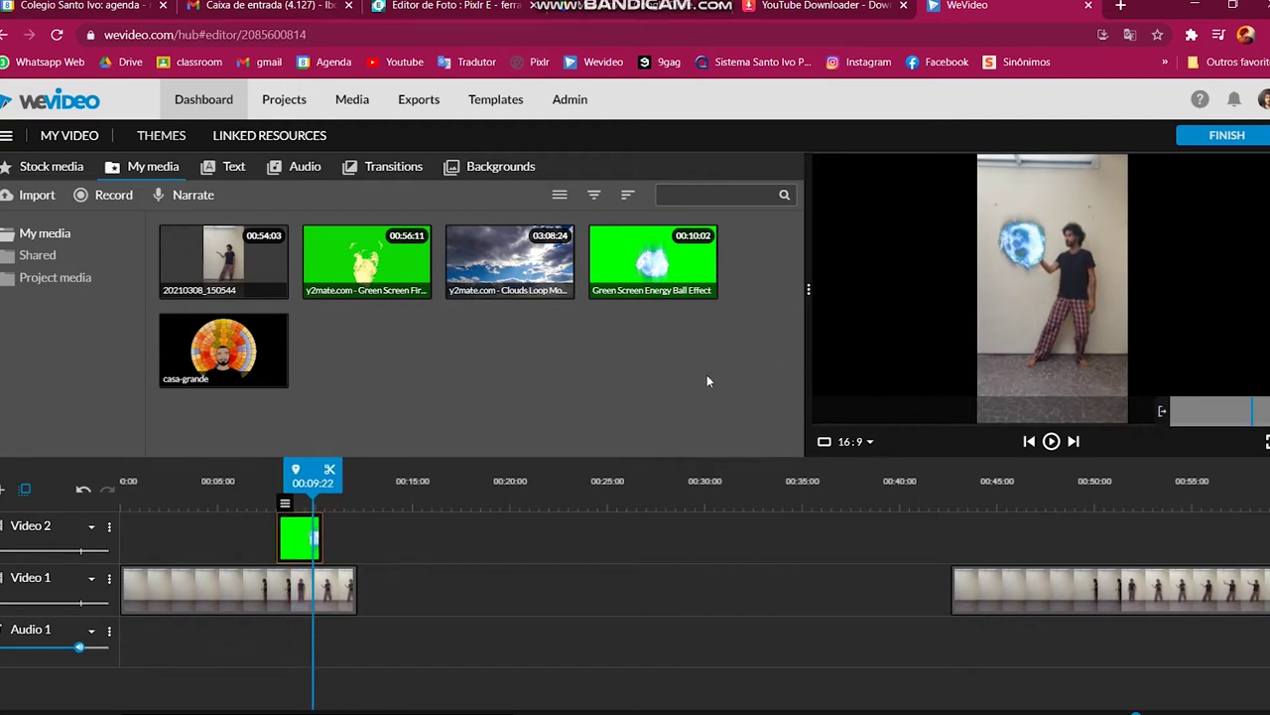
- Replay the edited section from 00:08:05 to check the energy ball
left_click(275, 501)
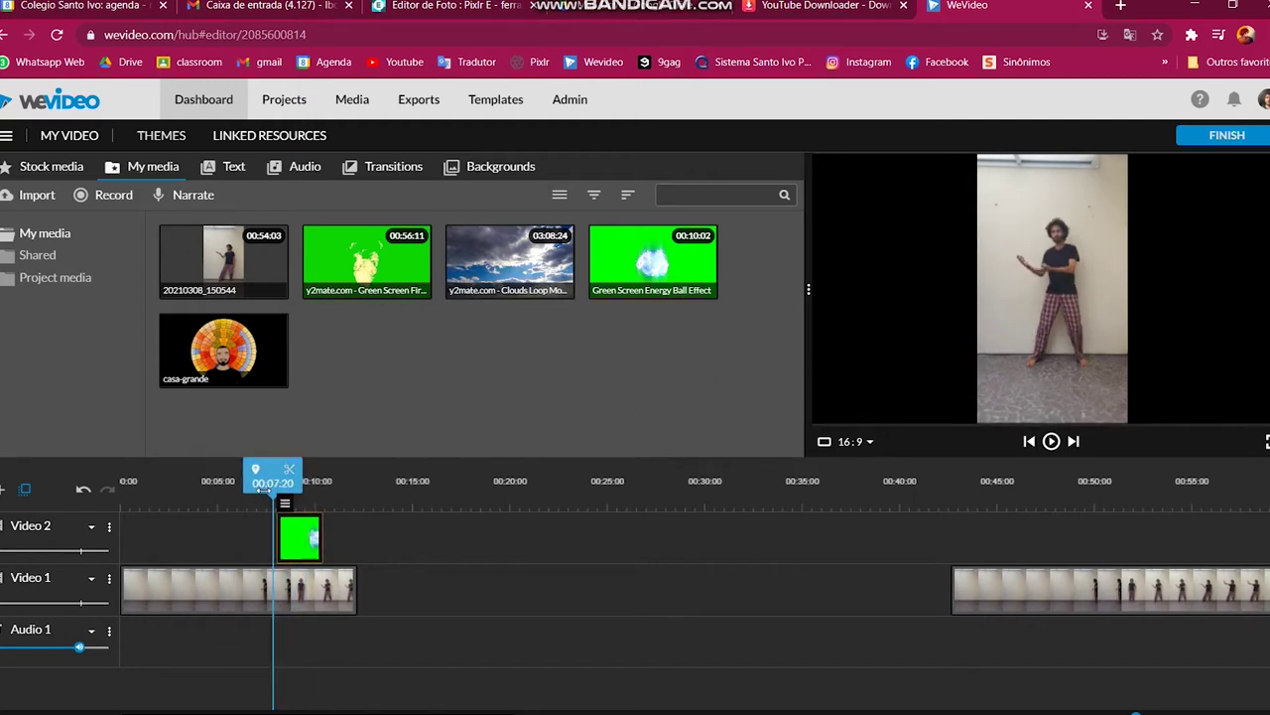
key("space")
left_click(303, 553)
- Animate the energy ball to rise to an end position of x 527, y 86
double_click(304, 548)
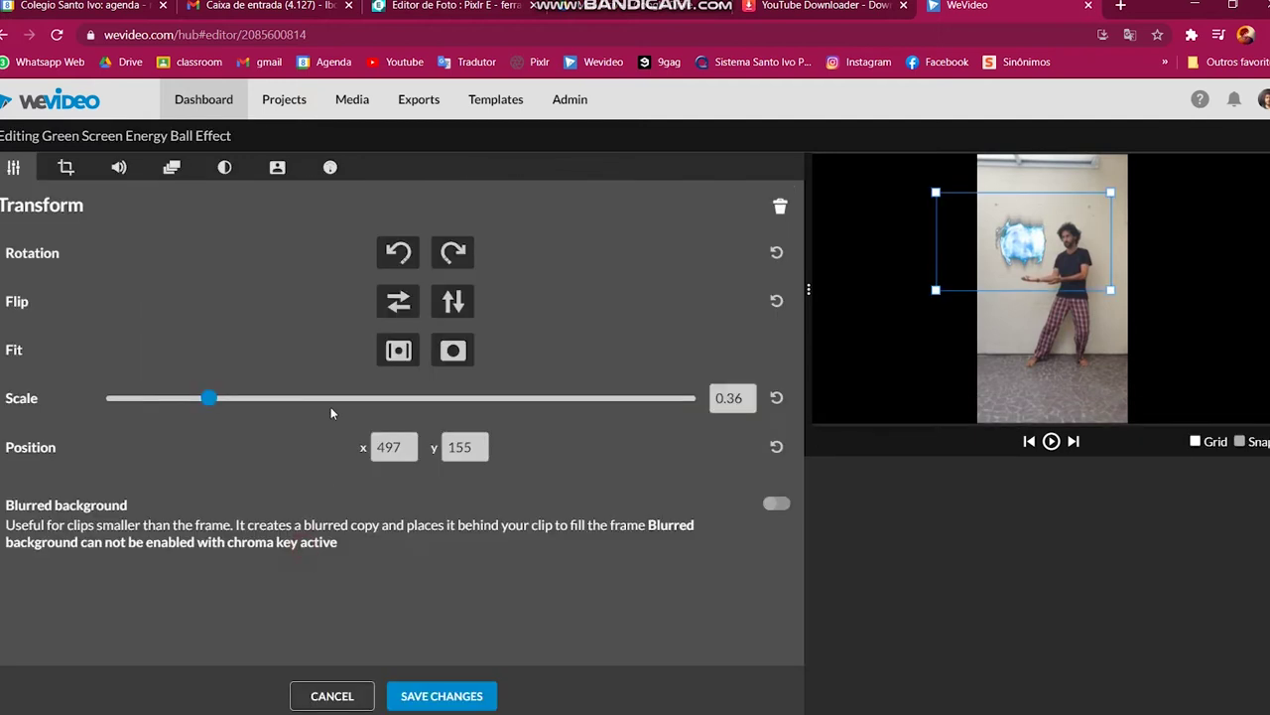
left_click(173, 169)
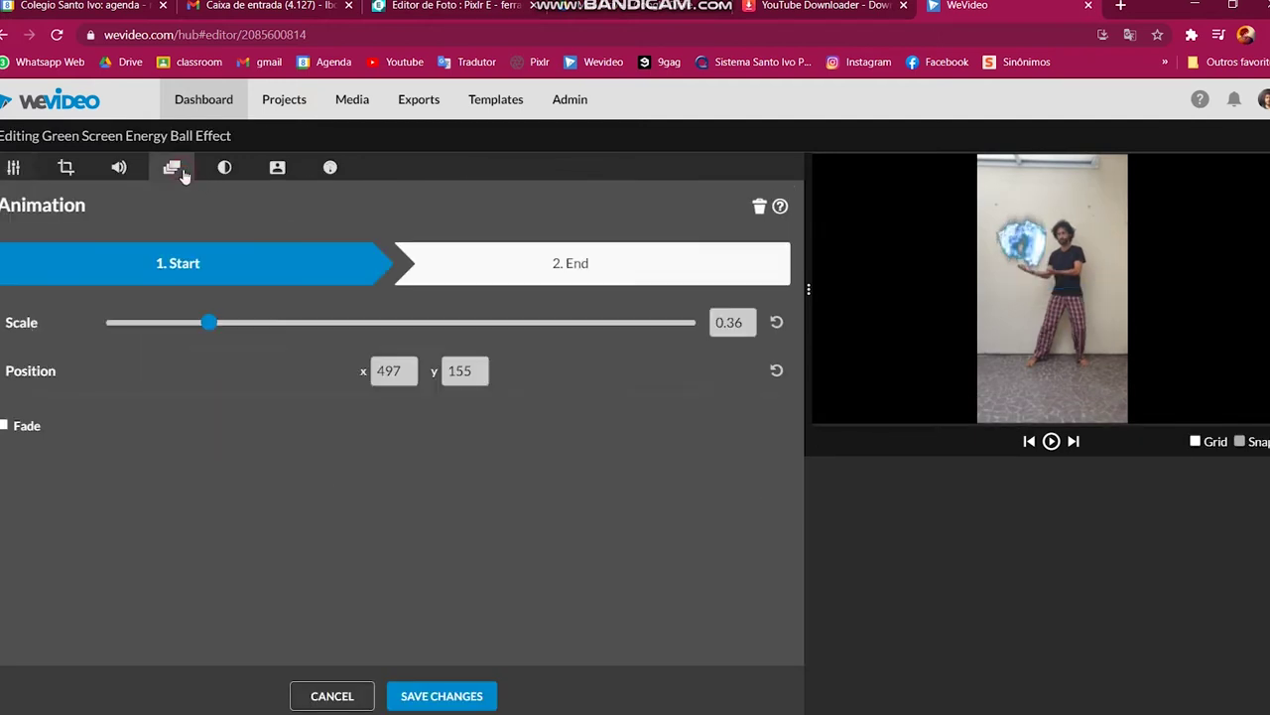
left_click(1030, 442)
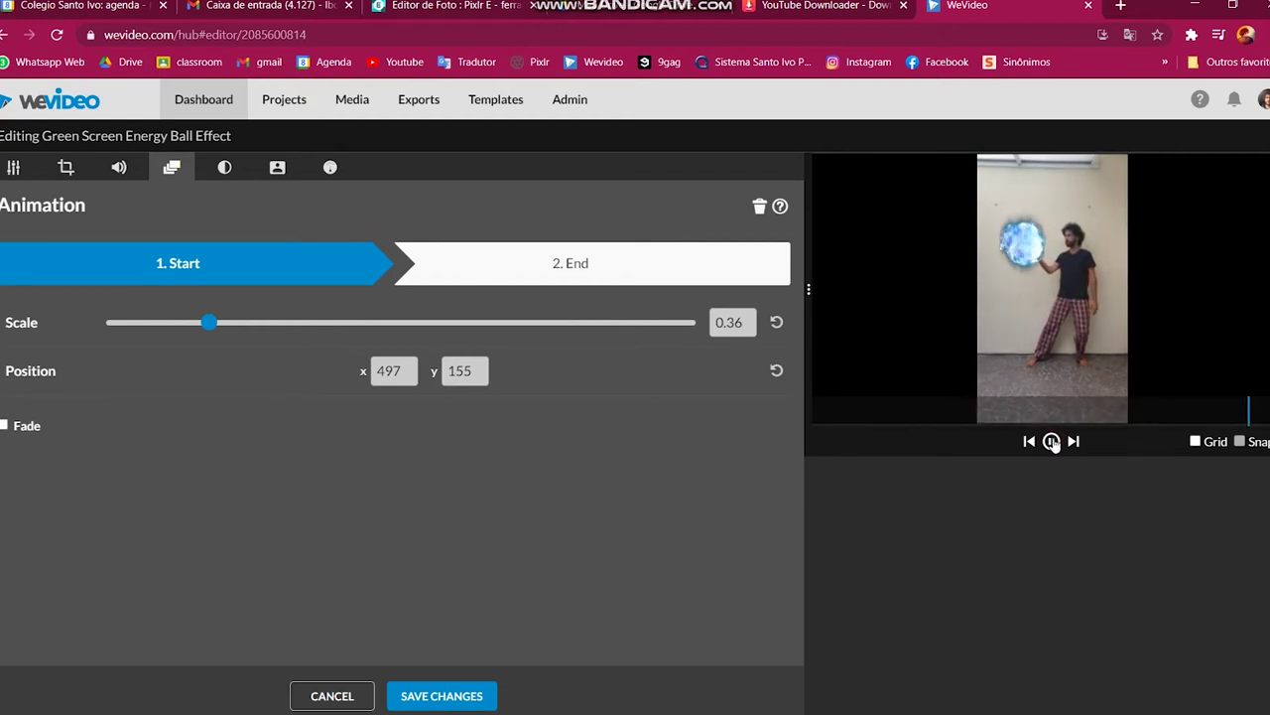
left_click(587, 278)
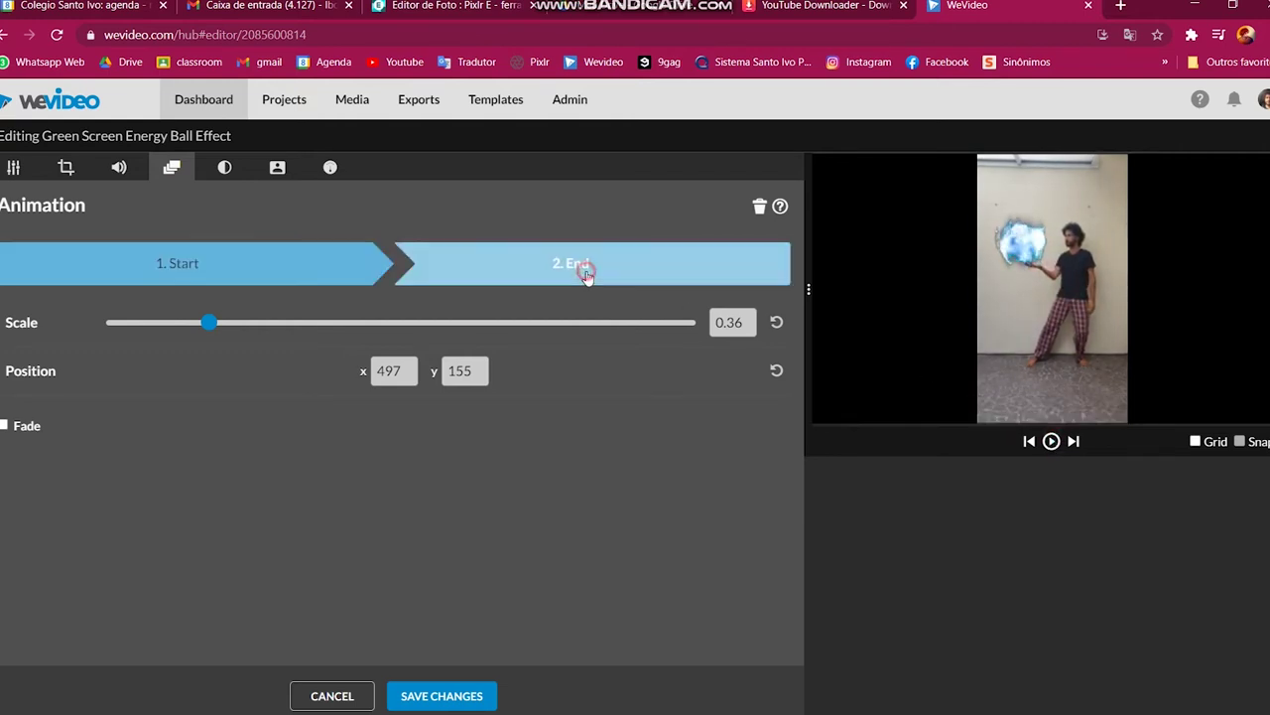
left_click_drag(1020, 244, 1029, 225)
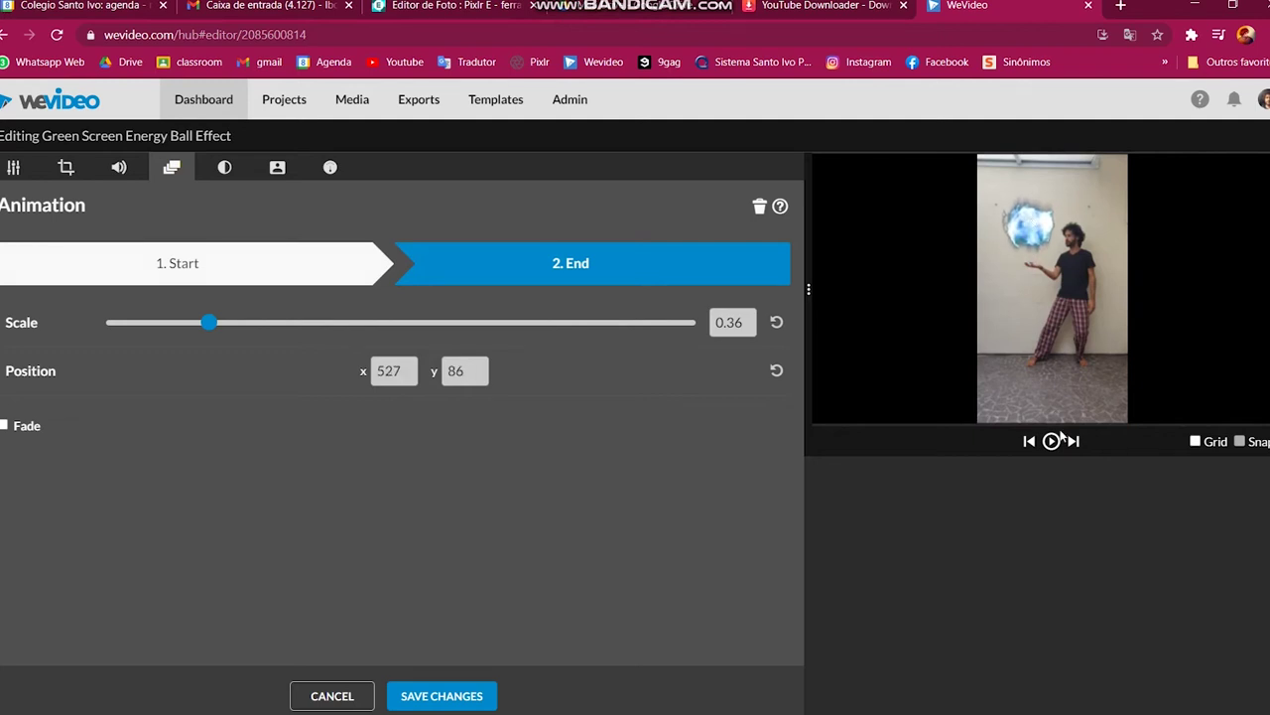
left_click(454, 695)
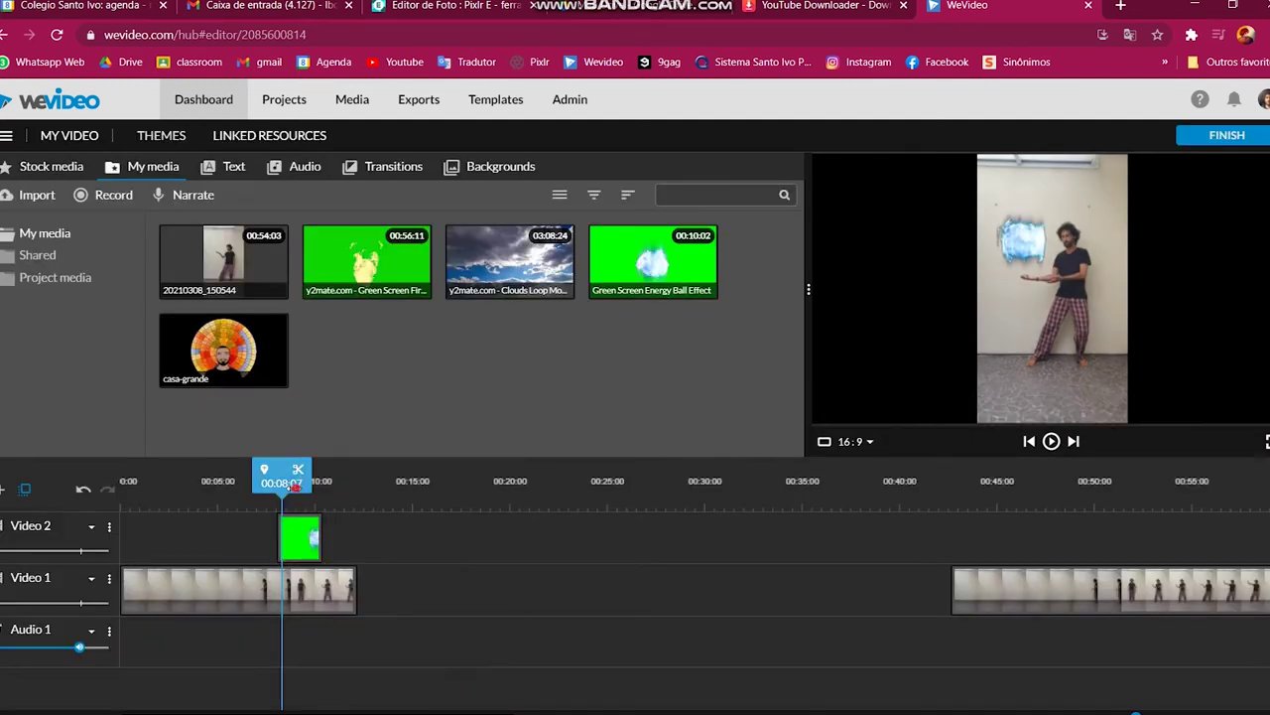
left_click_drag(294, 481, 252, 489)
- Play back the rising energy ball animation
key("space")
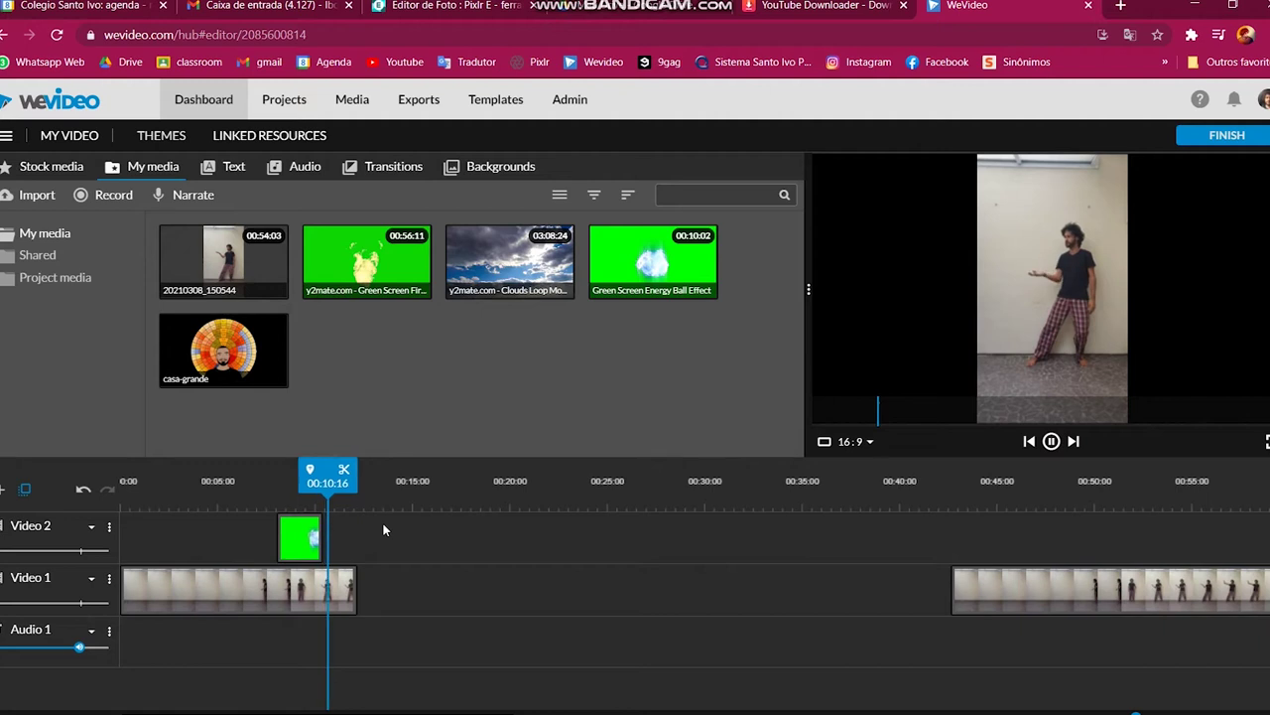
key("space")
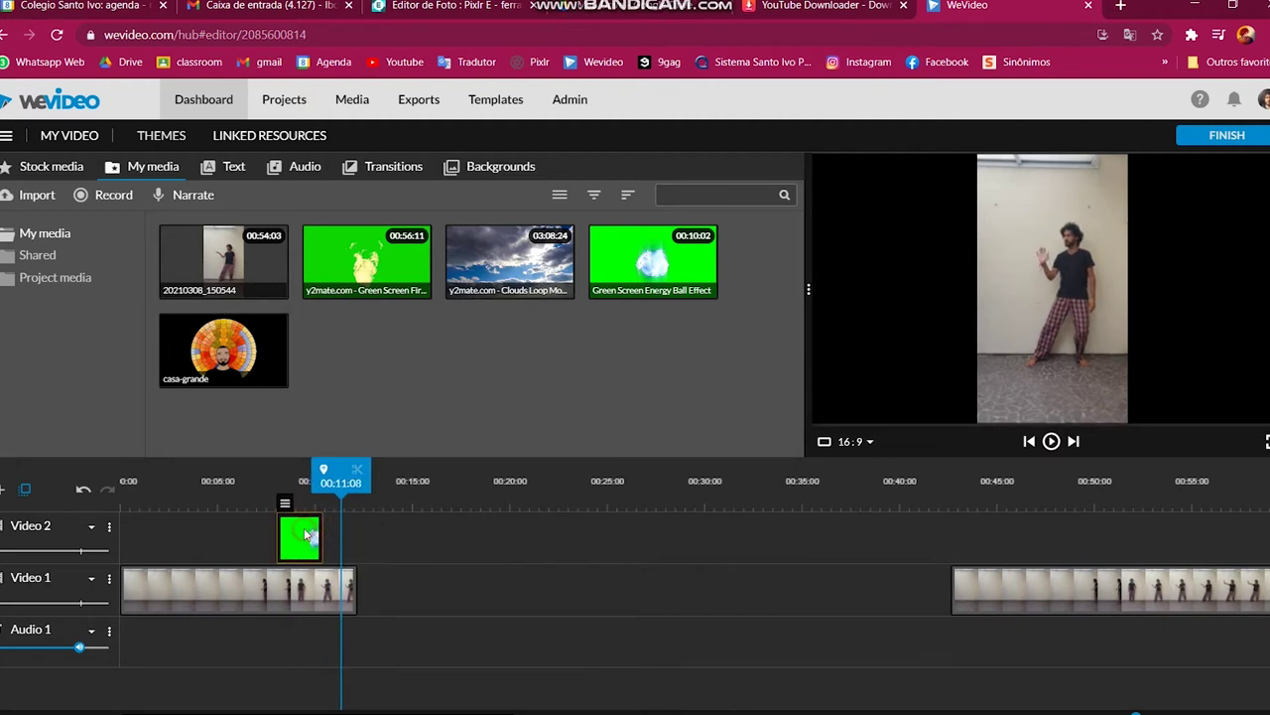
key("space")
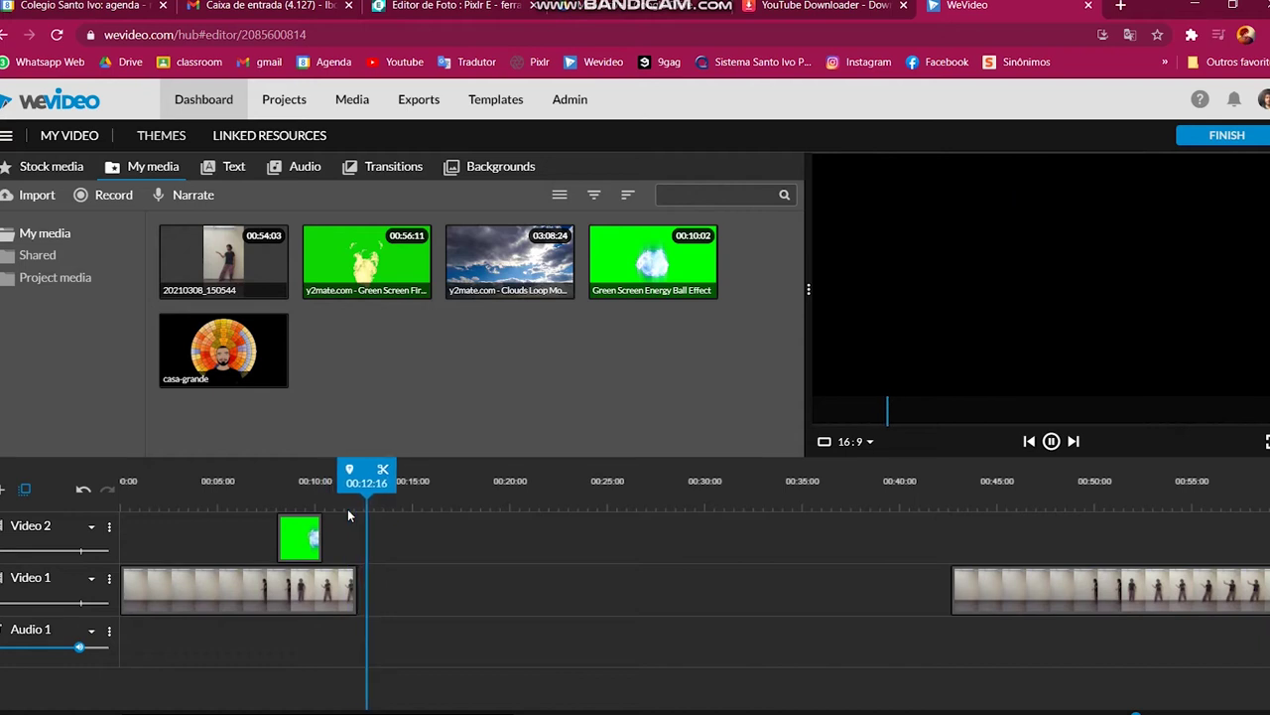
- Paste a copy of the energy ball right after the original on Video 2 and slightly lengthen the person's clip
left_click(297, 533)
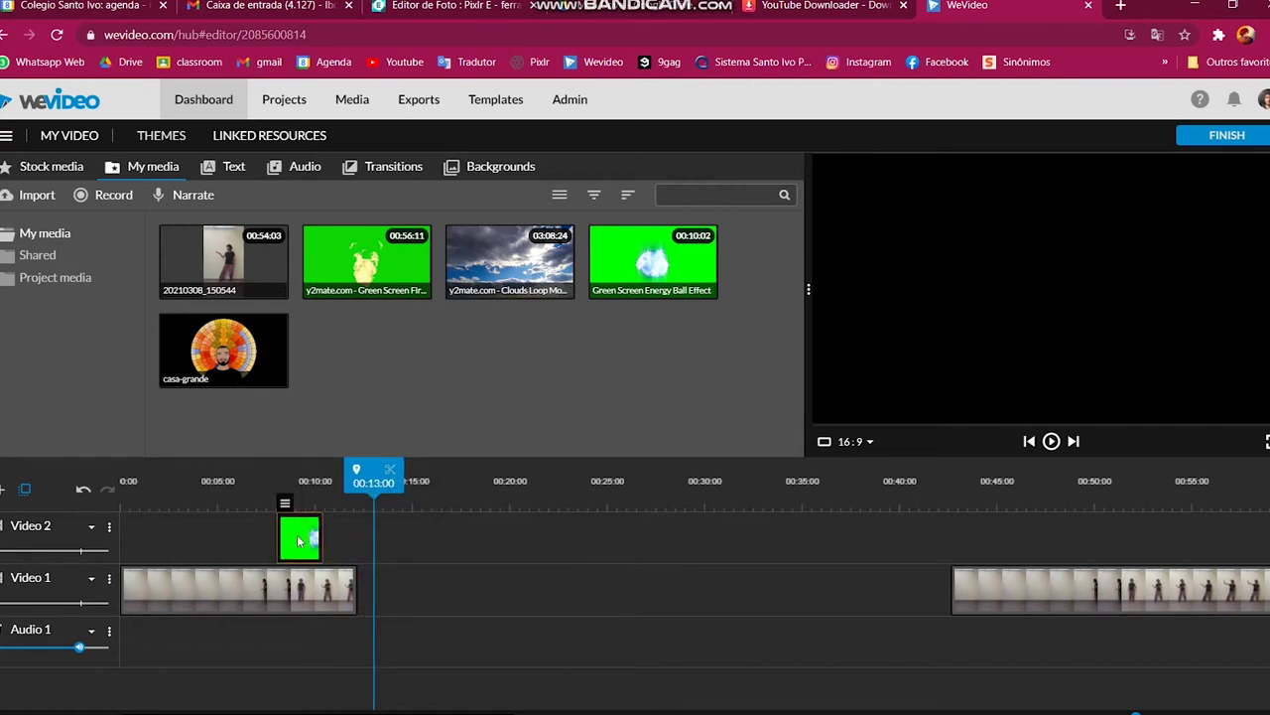
key("ctrl+v")
left_click_drag(389, 541, 341, 544)
key("space")
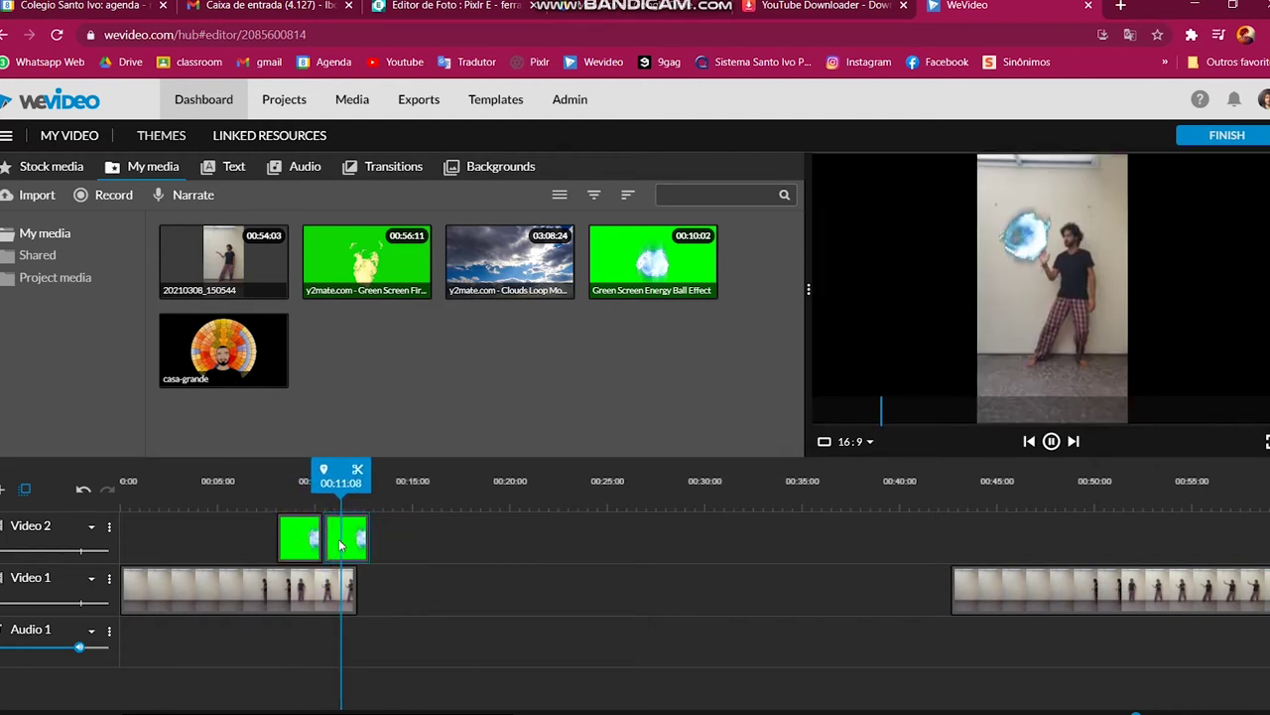
key("space")
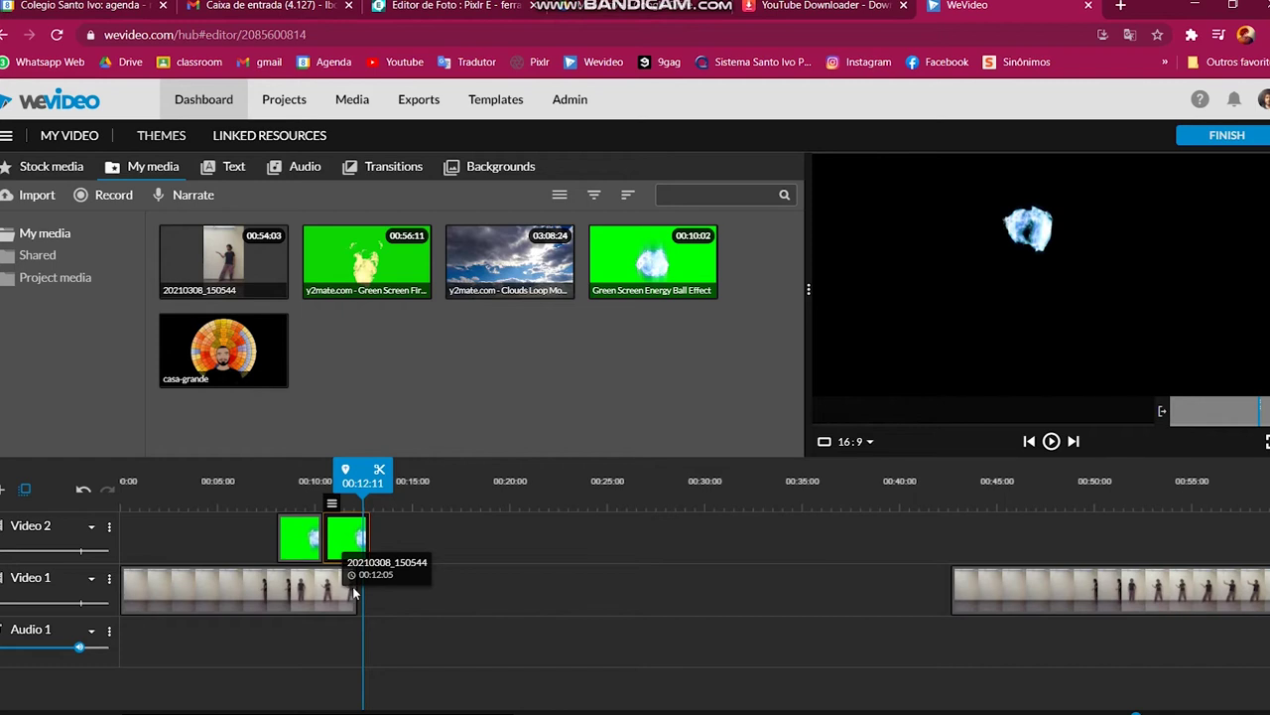
left_click_drag(357, 593, 372, 592)
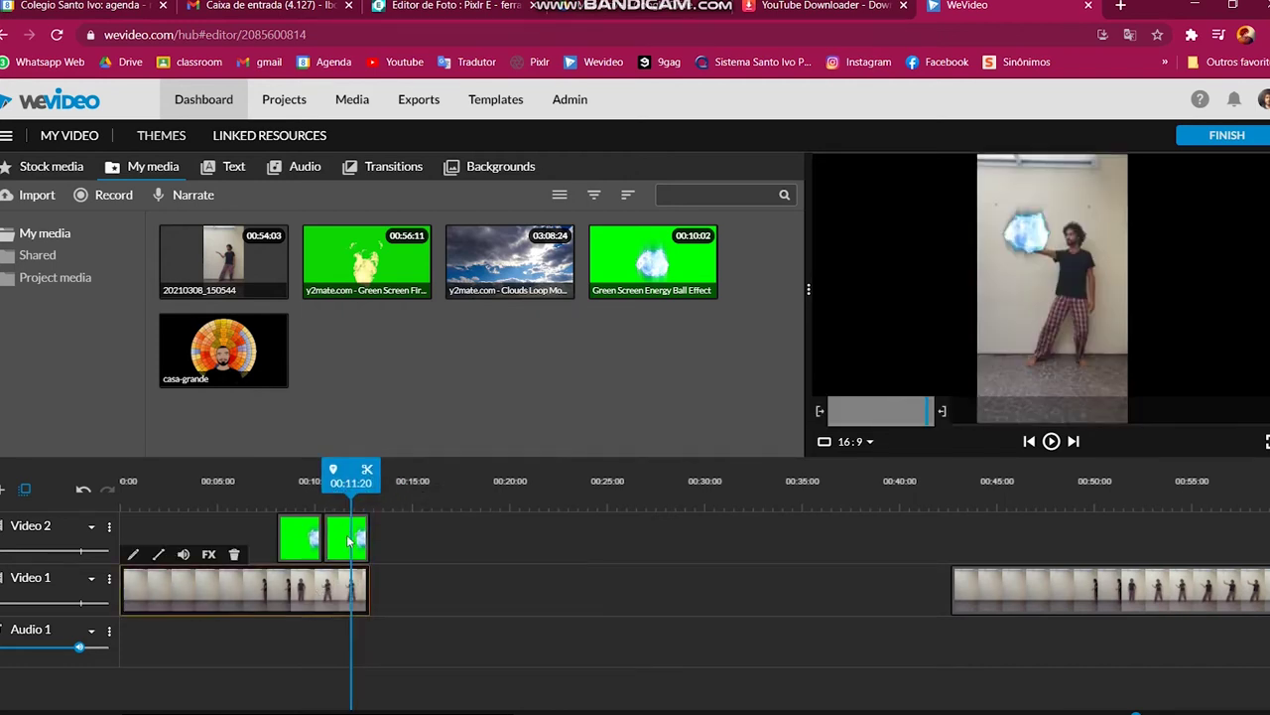
double_click(349, 541)
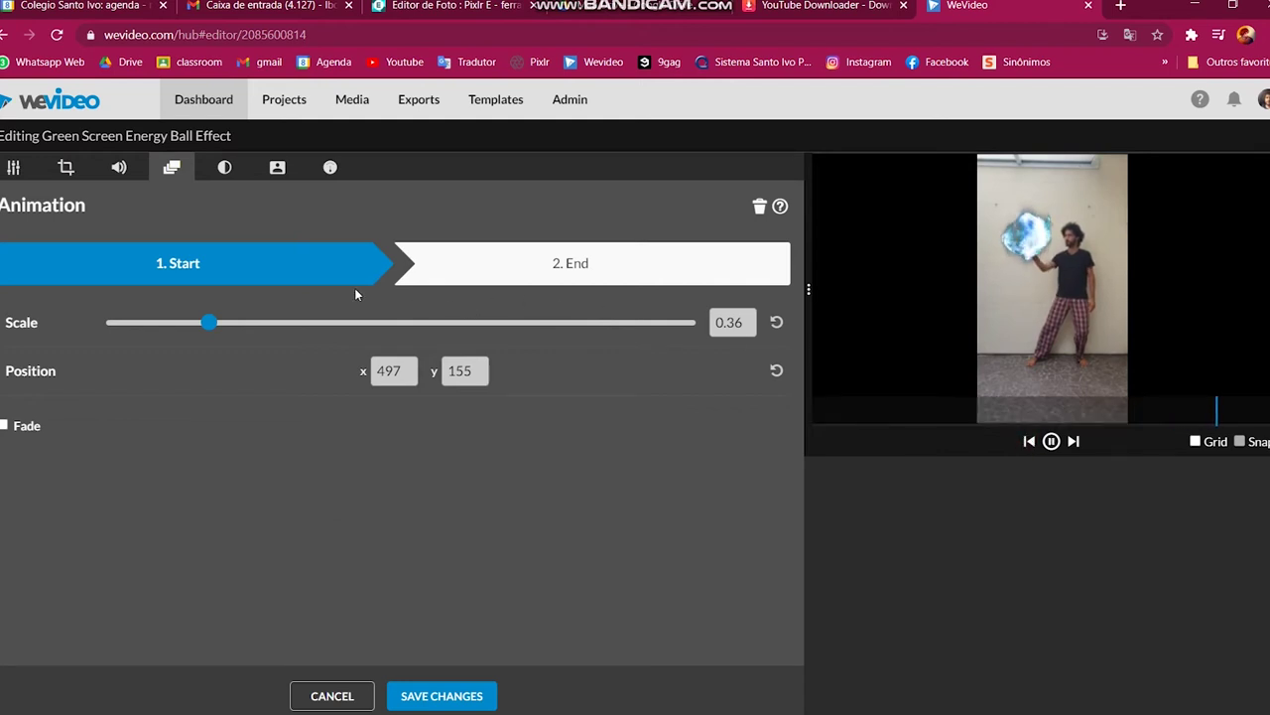
- Animate the second energy ball to drift left toward the frame edge at its end
left_click(525, 263)
left_click_drag(1022, 210, 982, 242)
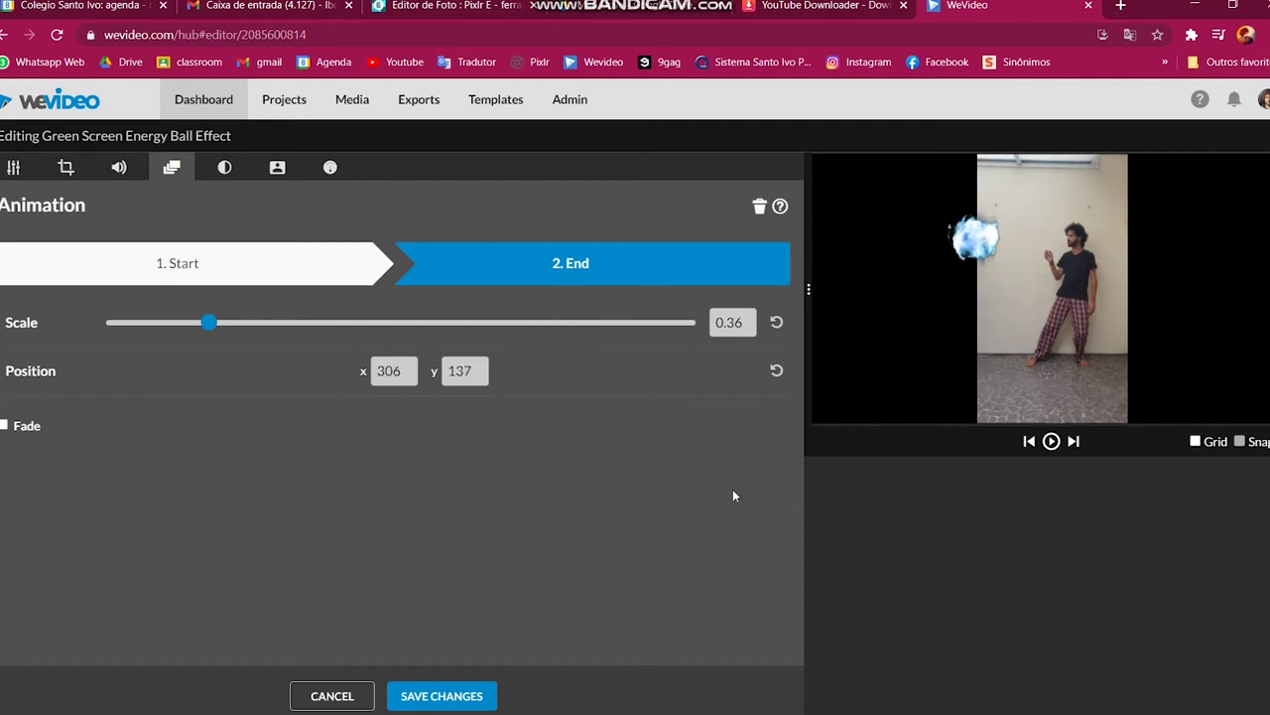
left_click(427, 694)
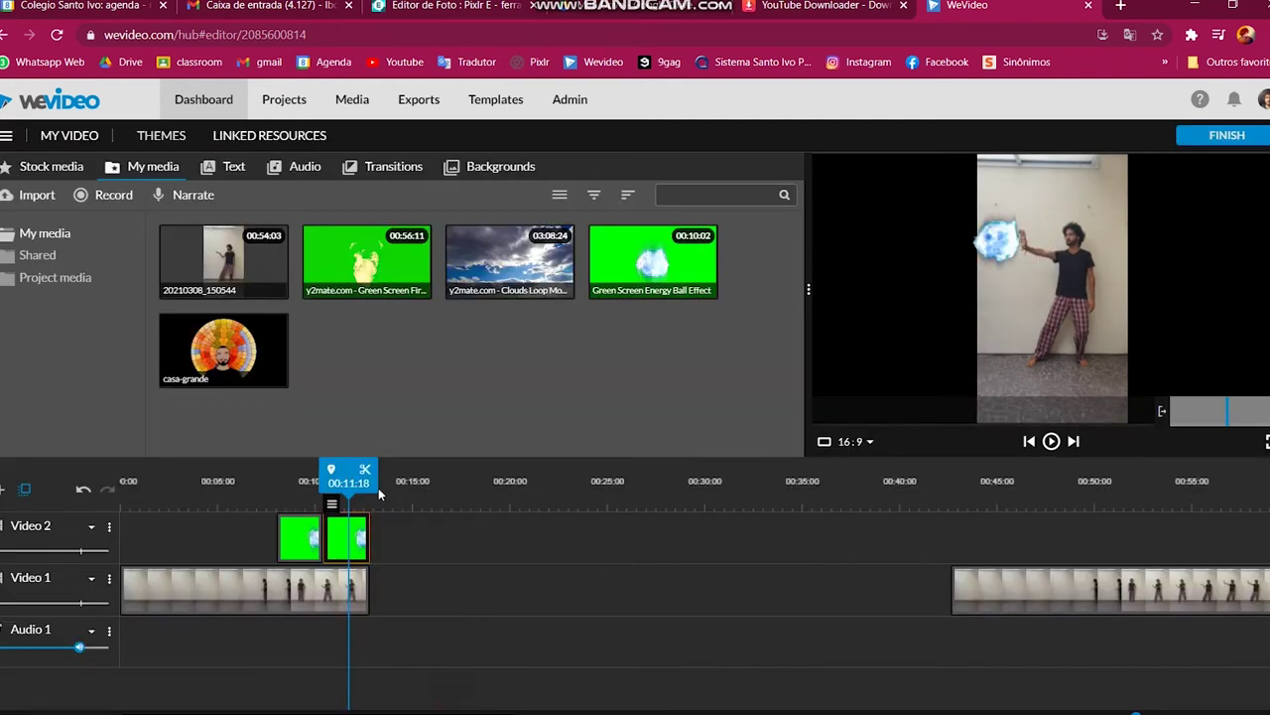
- Review the animation from about 00:08:09 and lengthen the person's clip to about 00:16:10
left_click_drag(377, 487, 282, 484)
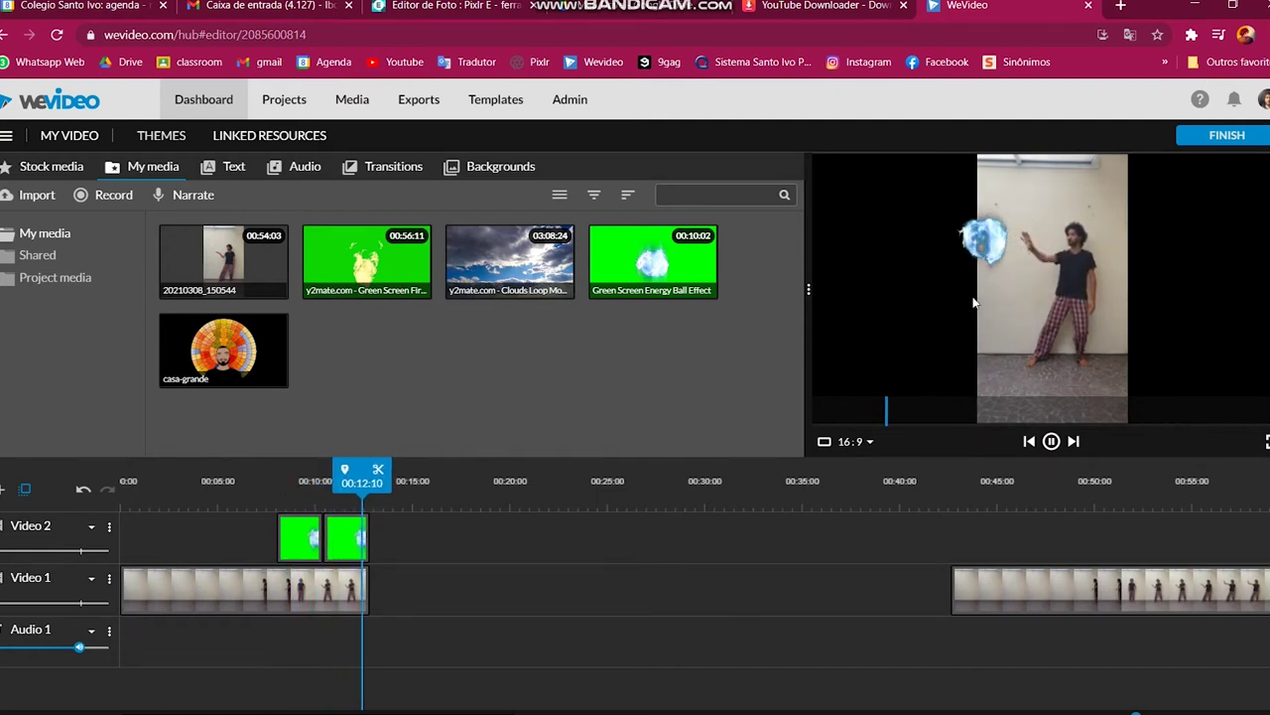
left_click(890, 289)
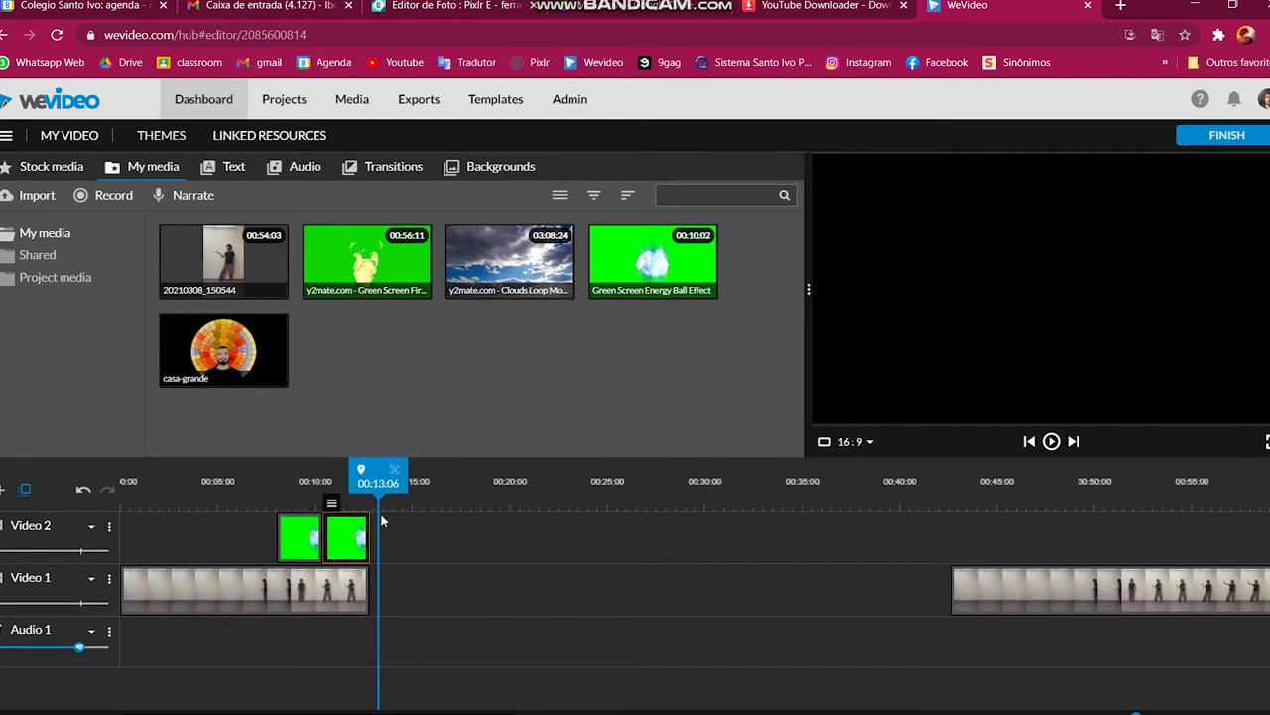
left_click_drag(369, 584, 437, 592)
- Extend the person's clip further and add the Green Screen Fire clip to Video 2
left_click_drag(554, 600, 799, 594)
left_click_drag(372, 278, 410, 536)
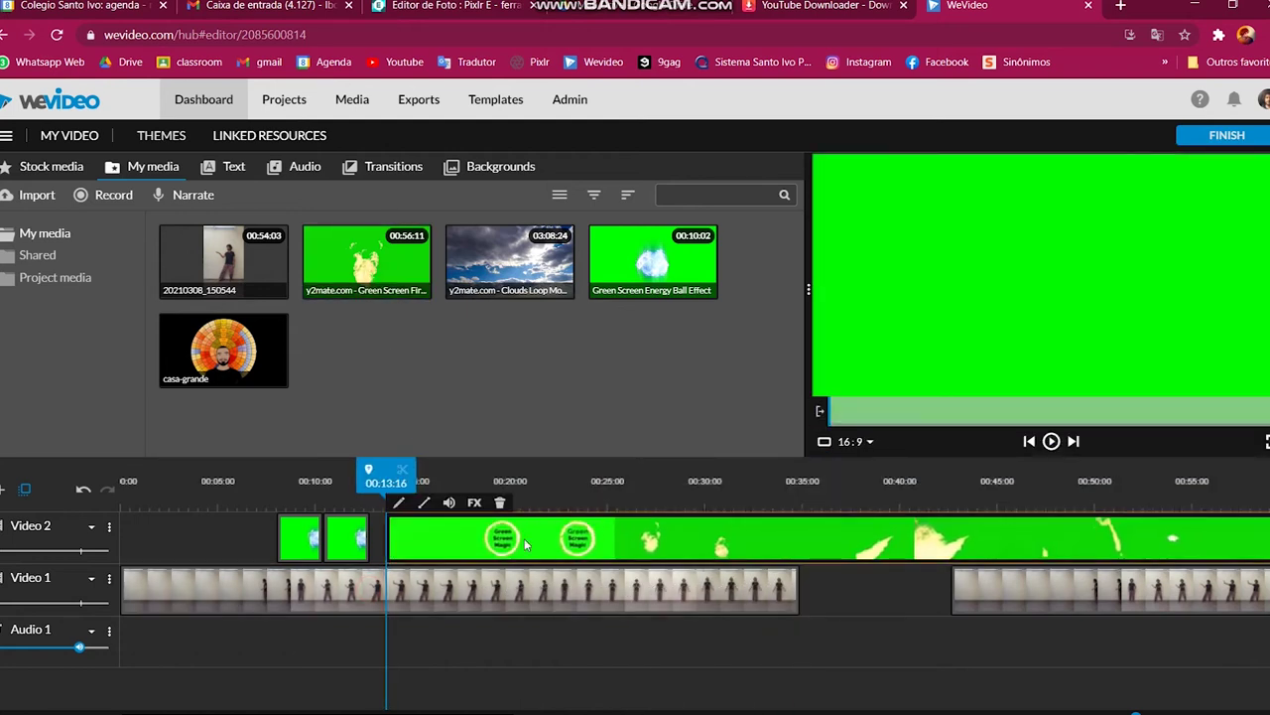
key("space")
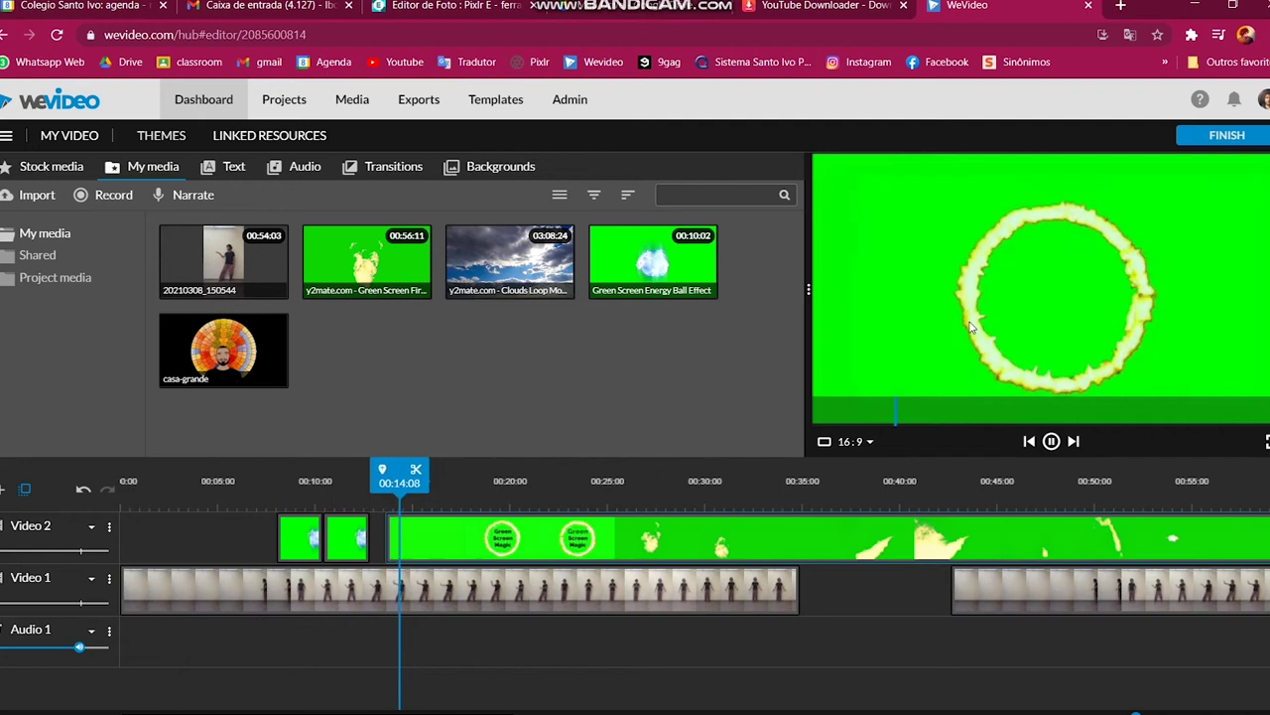
- Trim the fire clip's beginning so it starts at 00:32:21
left_click_drag(384, 544, 430, 544)
key("space")
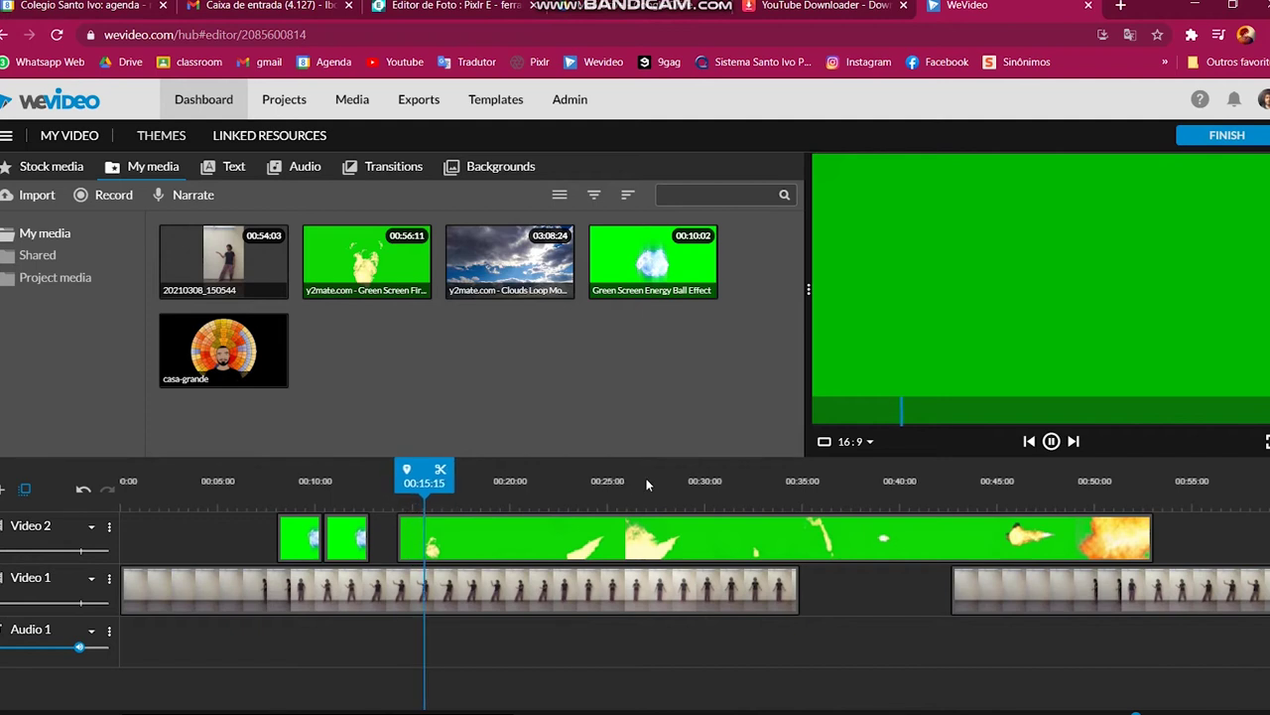
left_click(679, 483)
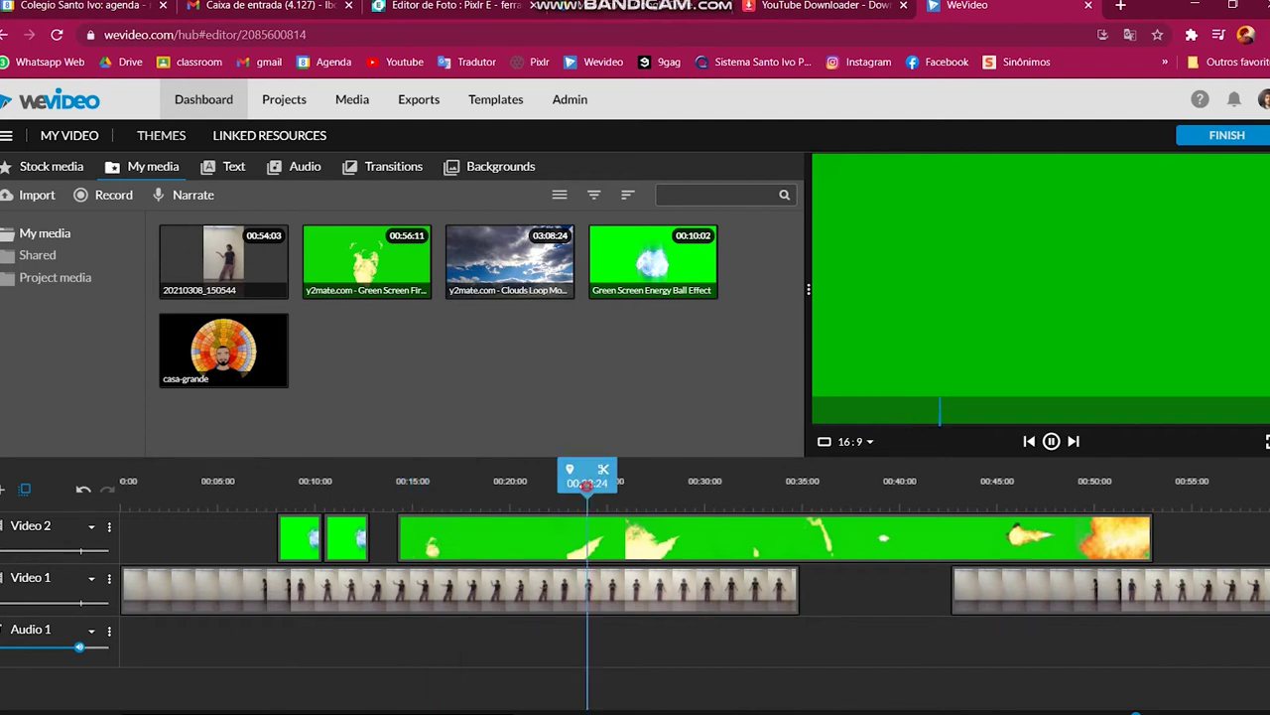
left_click_drag(681, 482, 614, 486)
key("space")
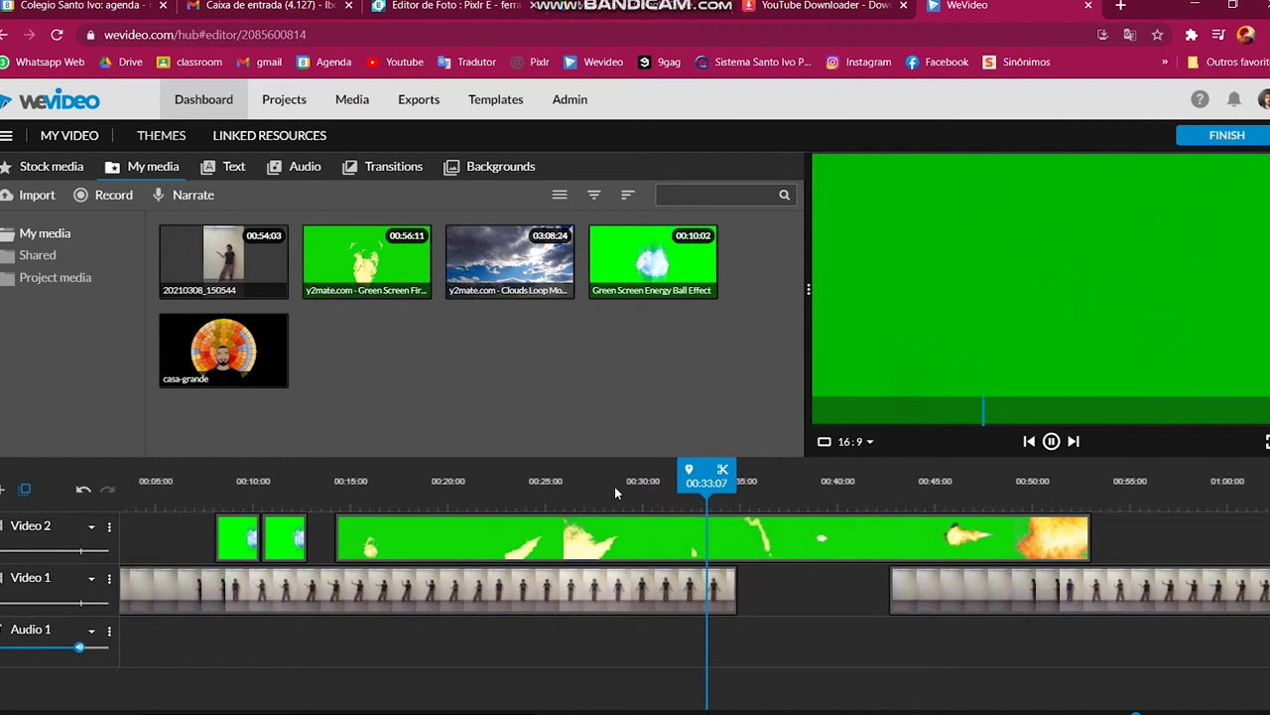
key("space")
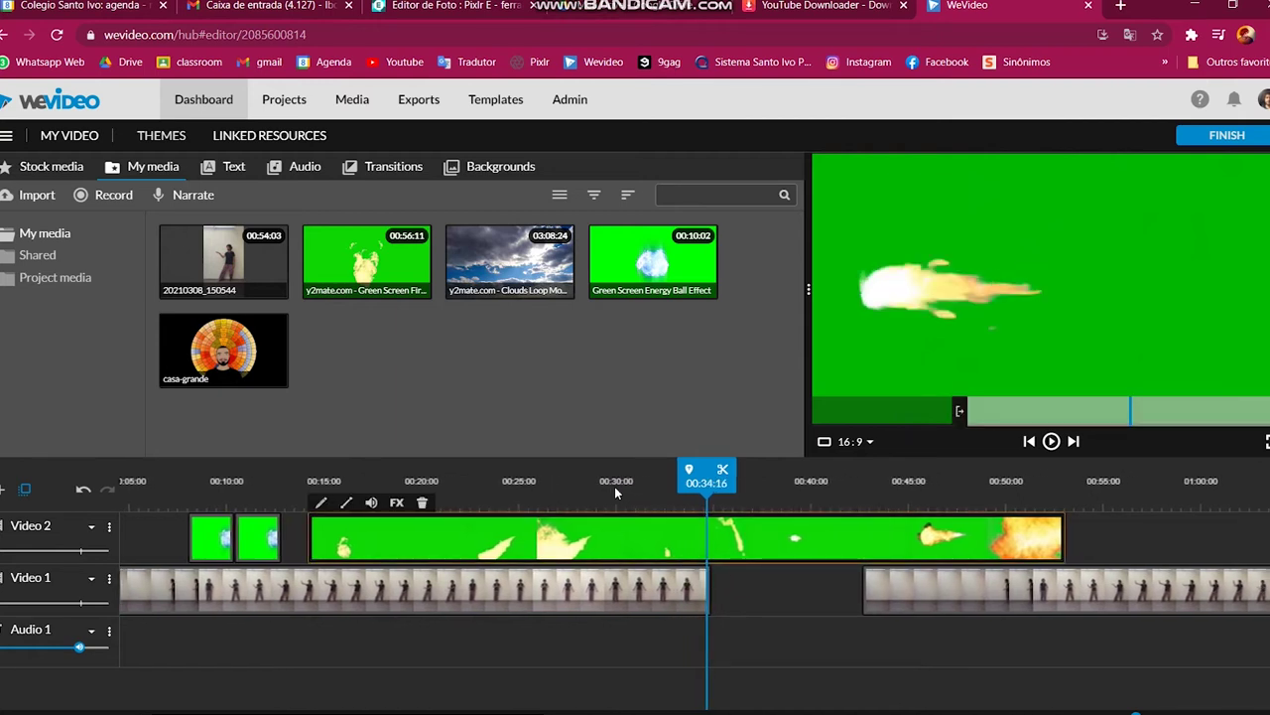
key("Left")
key("Left")
key("Left")
key("Left")
key("Left")
key("Left")
key("Left")
key("Left")
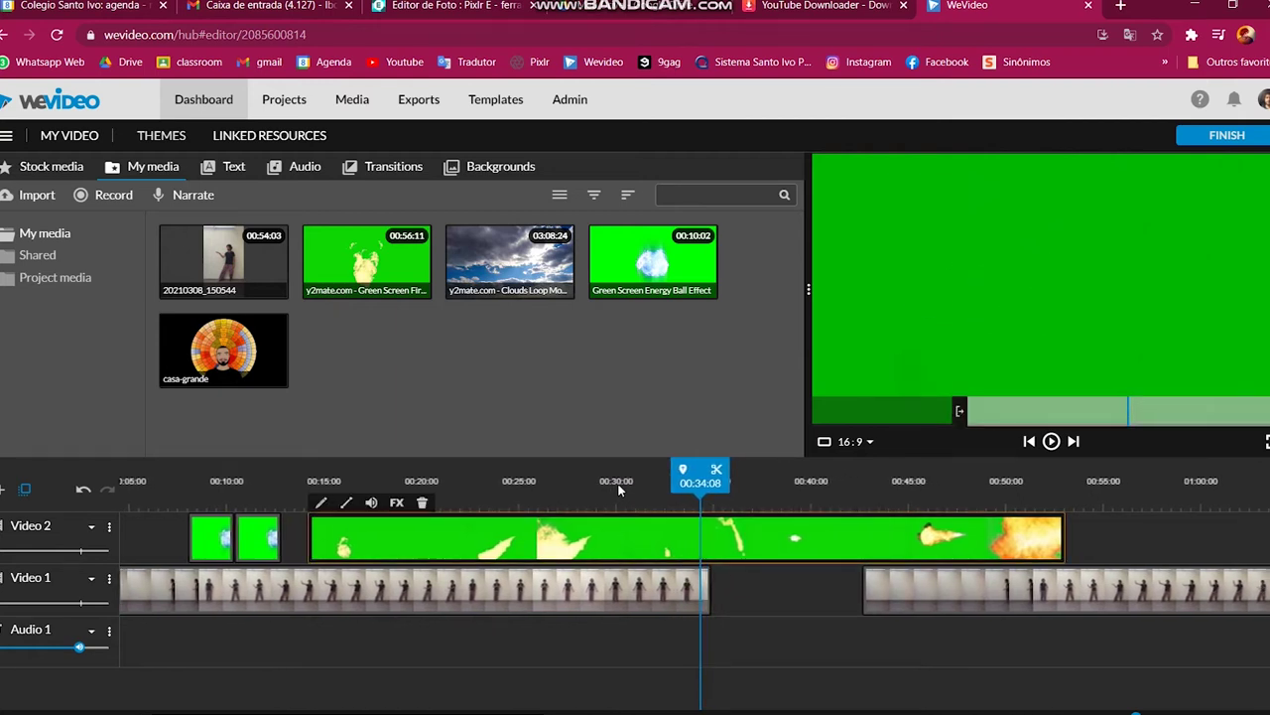
left_click_drag(310, 538, 675, 536)
- Split the fire clip at 00:35:05 and move the later part to about 00:51
key("space")
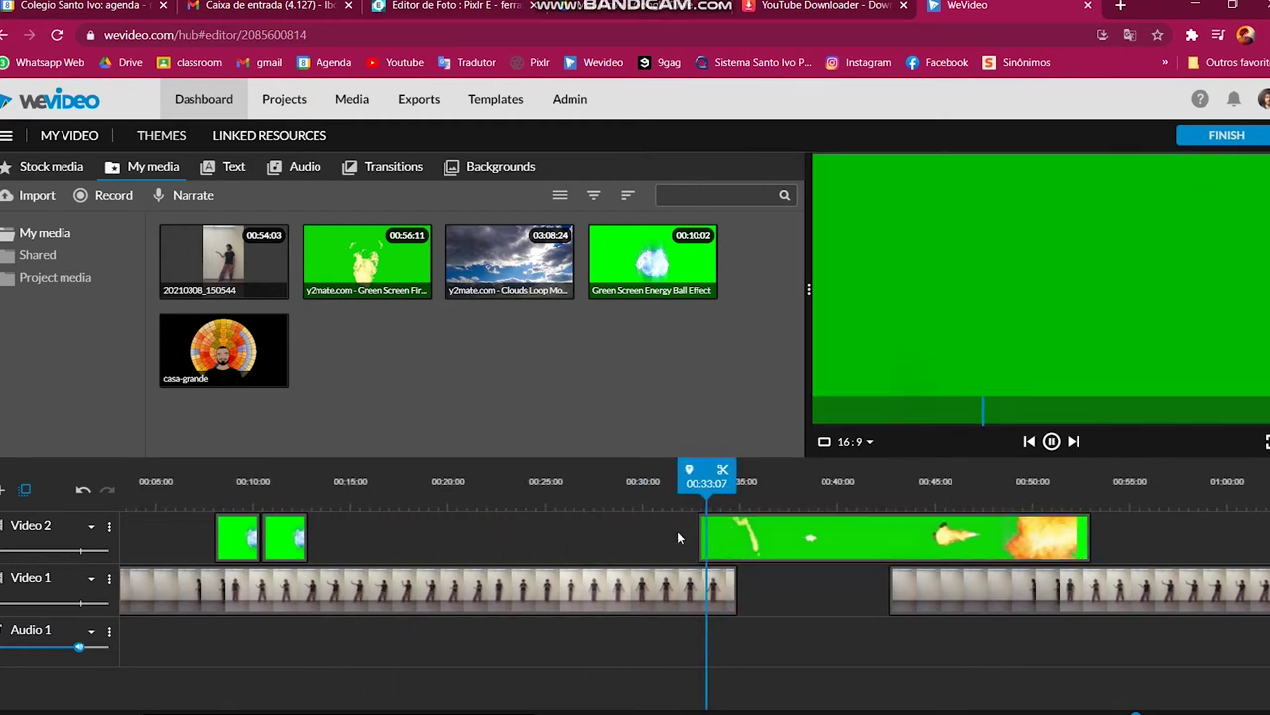
left_click(680, 536)
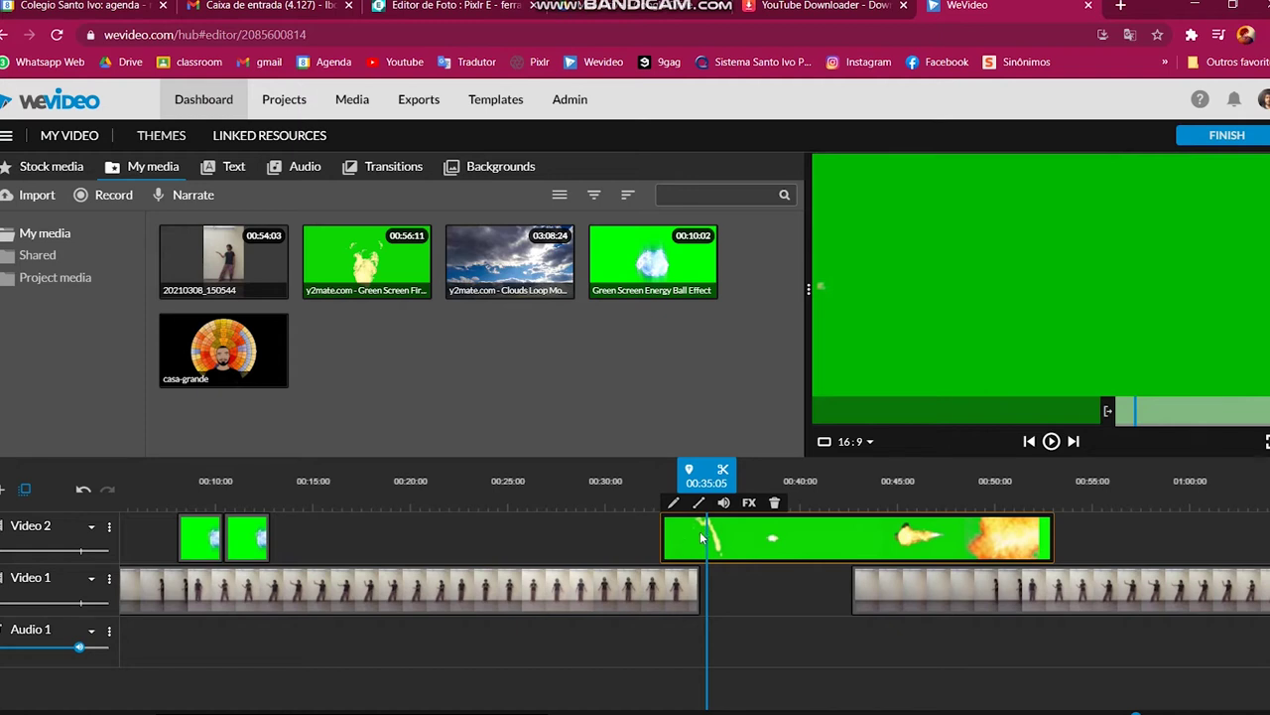
left_click(722, 469)
left_click_drag(739, 537, 1050, 537)
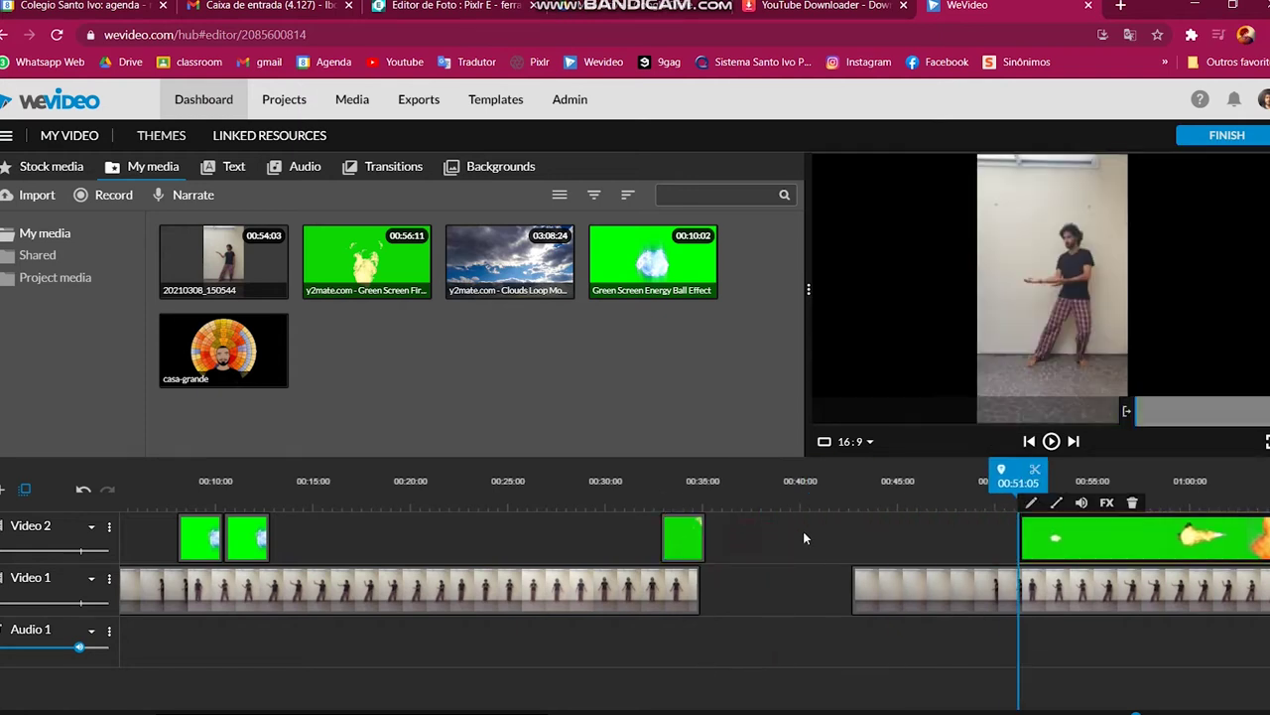
- Place the short fire piece right after the energy-ball clips at about 00:12:21
left_click(368, 492)
left_click(317, 492)
key("space")
left_click(298, 486)
left_click(382, 486)
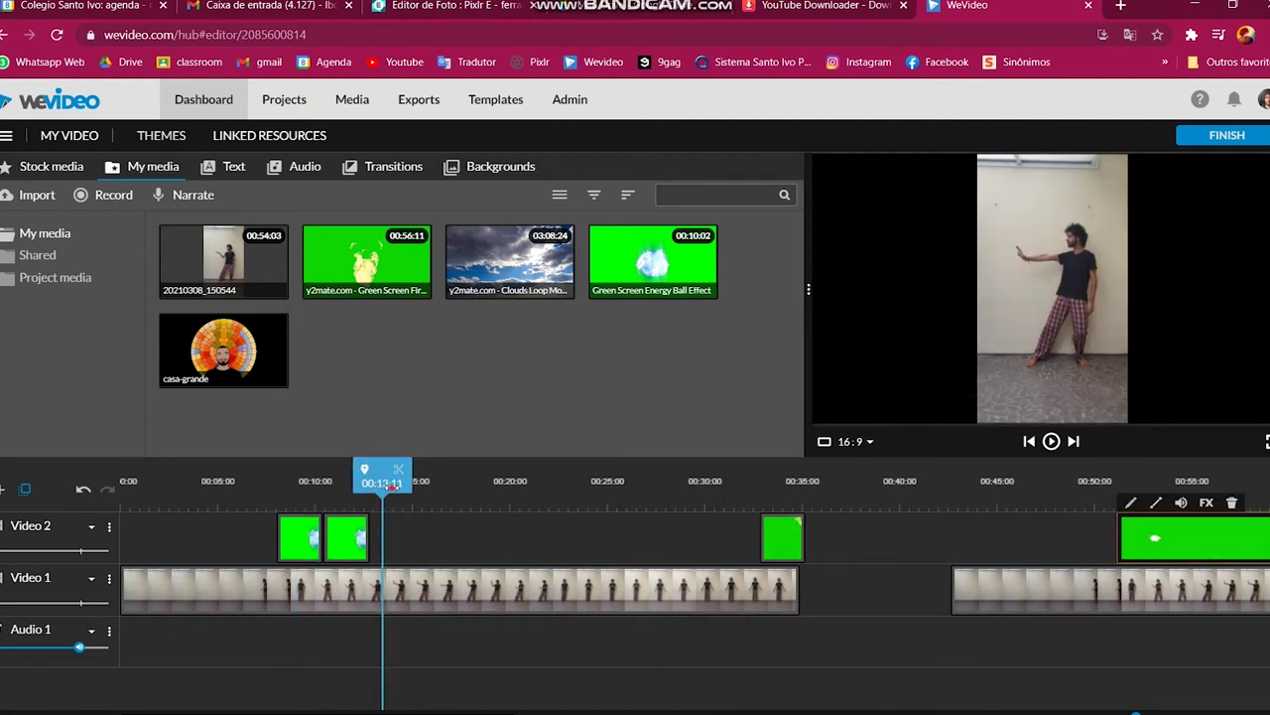
left_click(340, 486)
key("space")
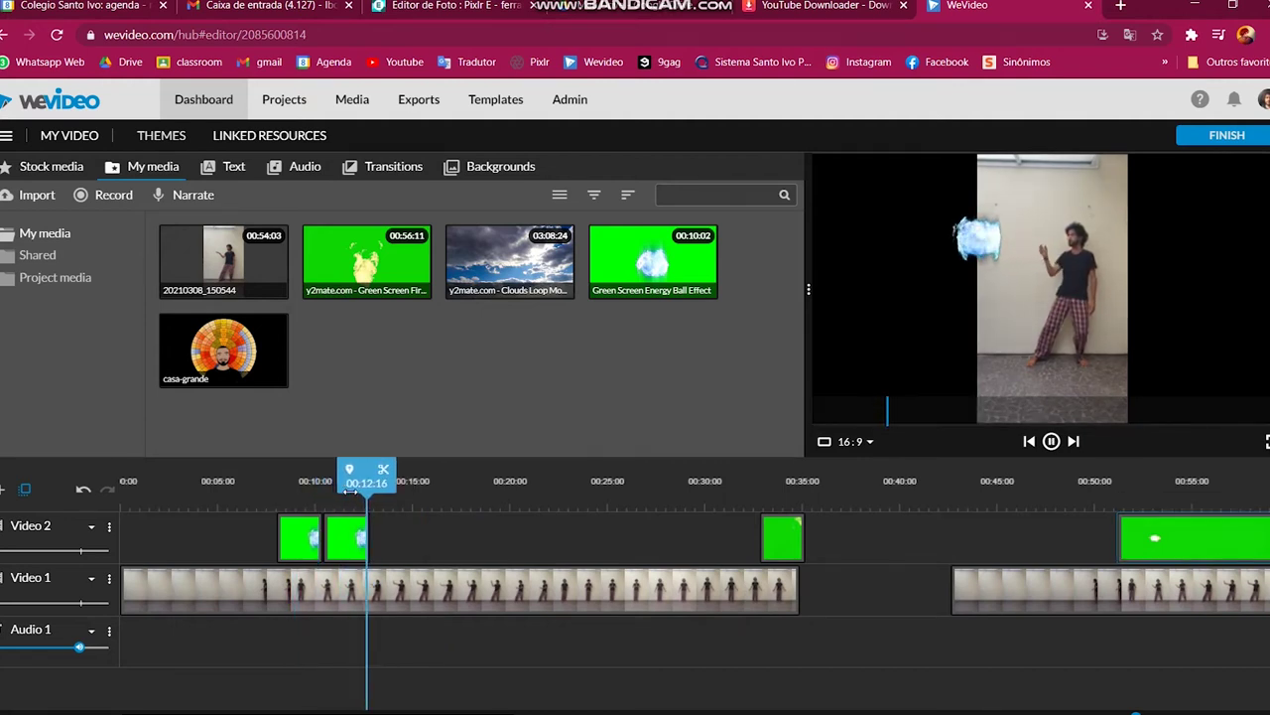
left_click_drag(783, 541, 392, 534)
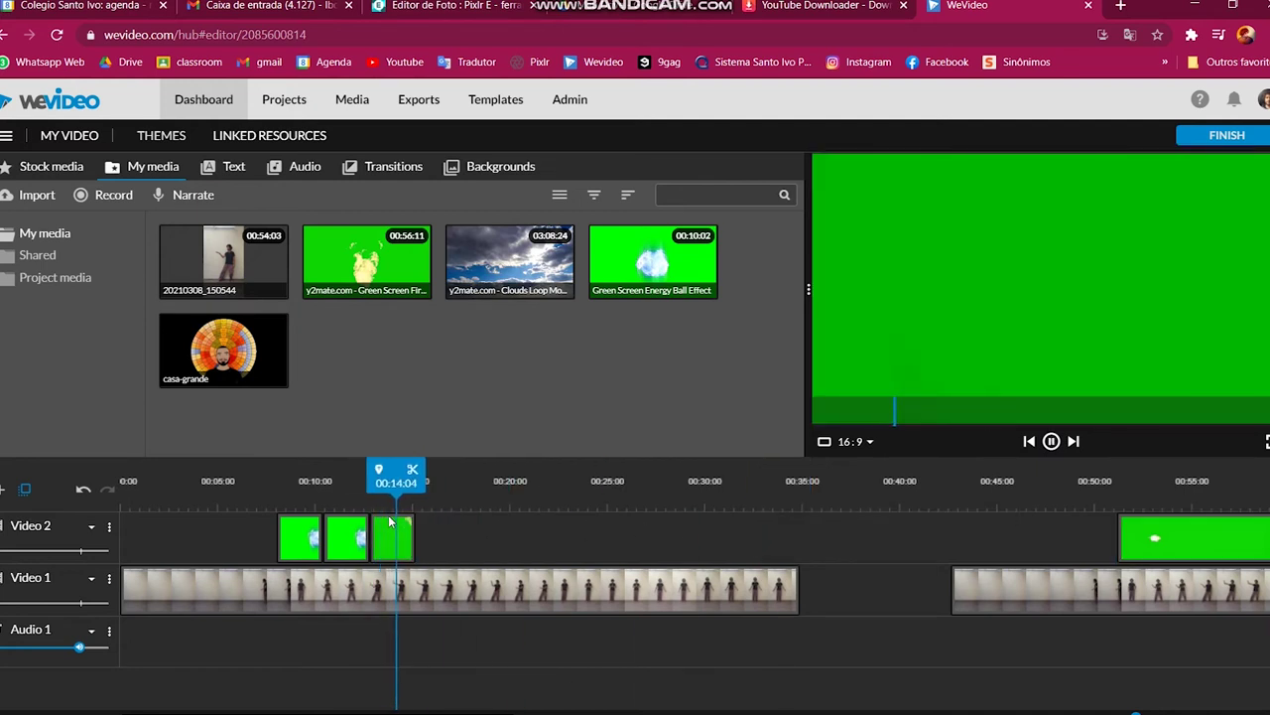
key("space")
- Key out green 00b700 from the short fire clip with the eyedropper and preview it from 00:13
double_click(398, 532)
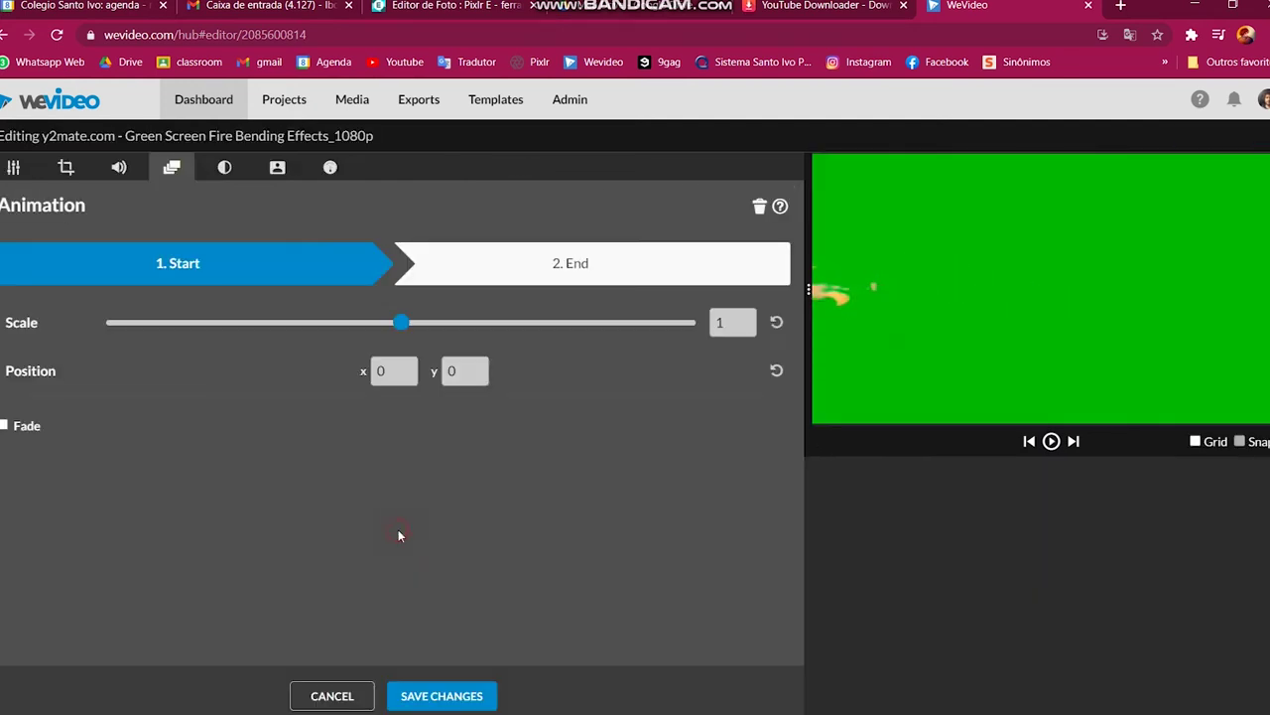
left_click(277, 166)
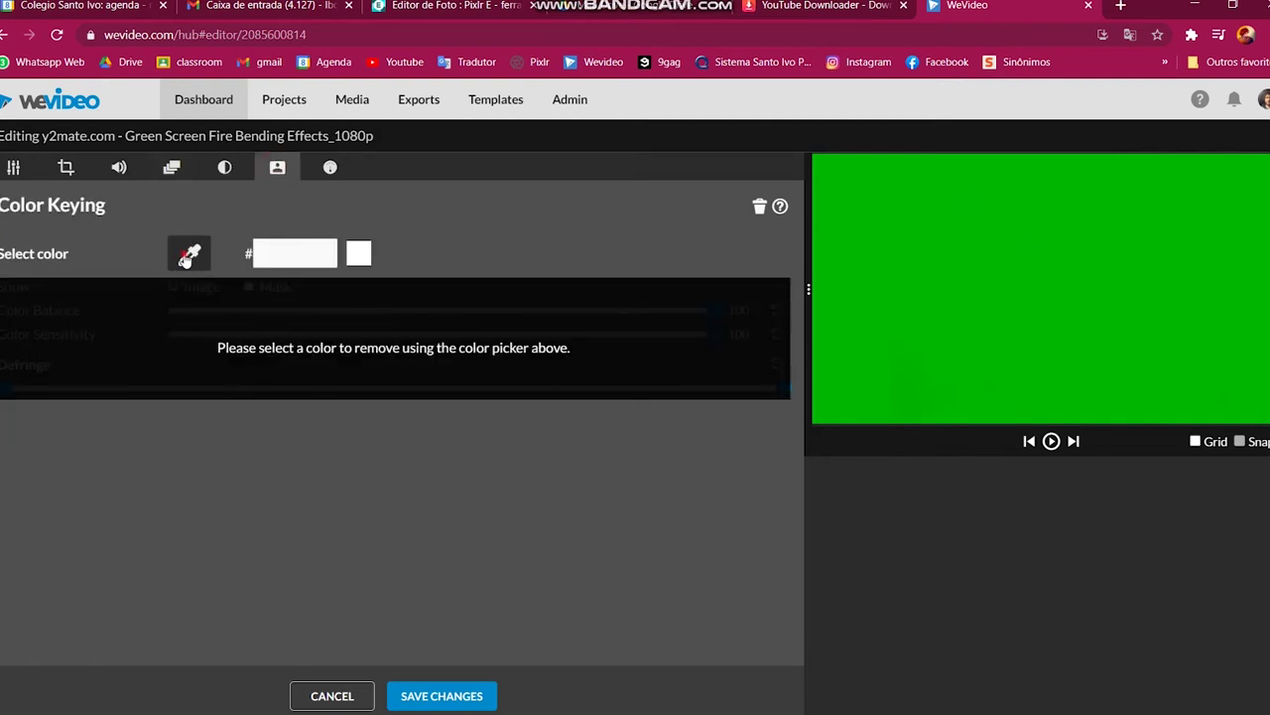
left_click(838, 279)
left_click(439, 692)
left_click_drag(415, 490, 378, 493)
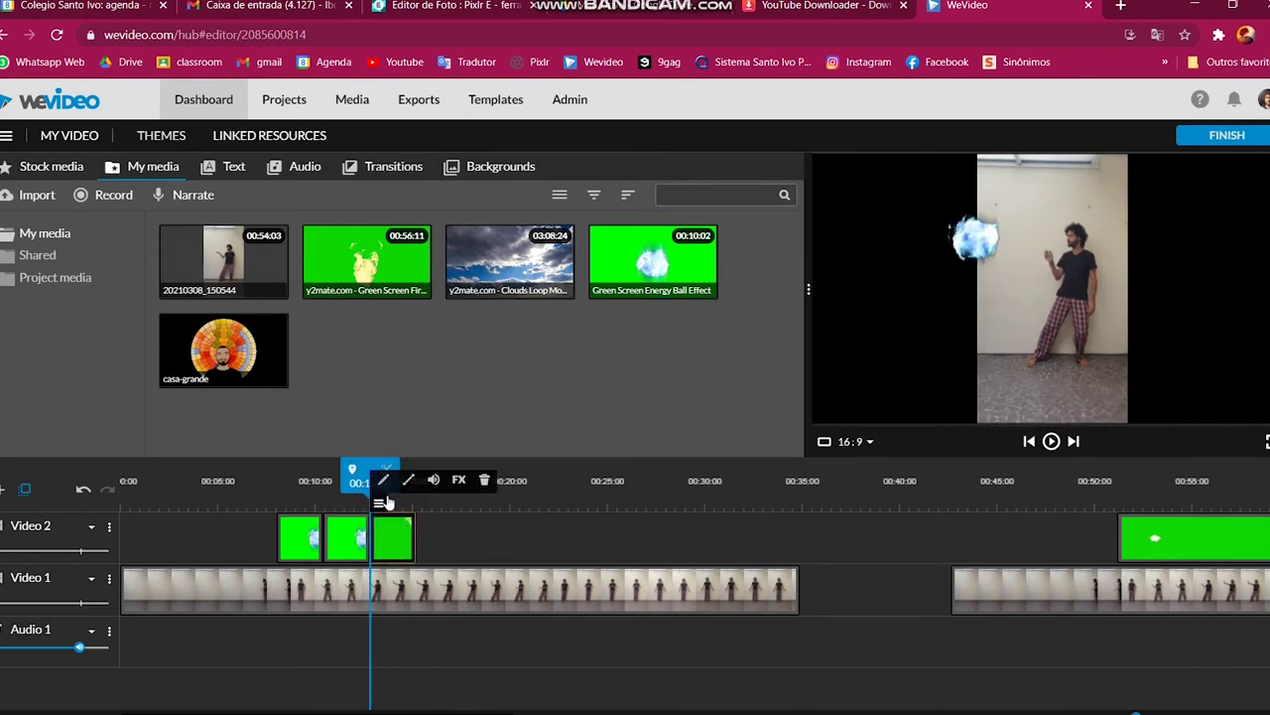
key("space")
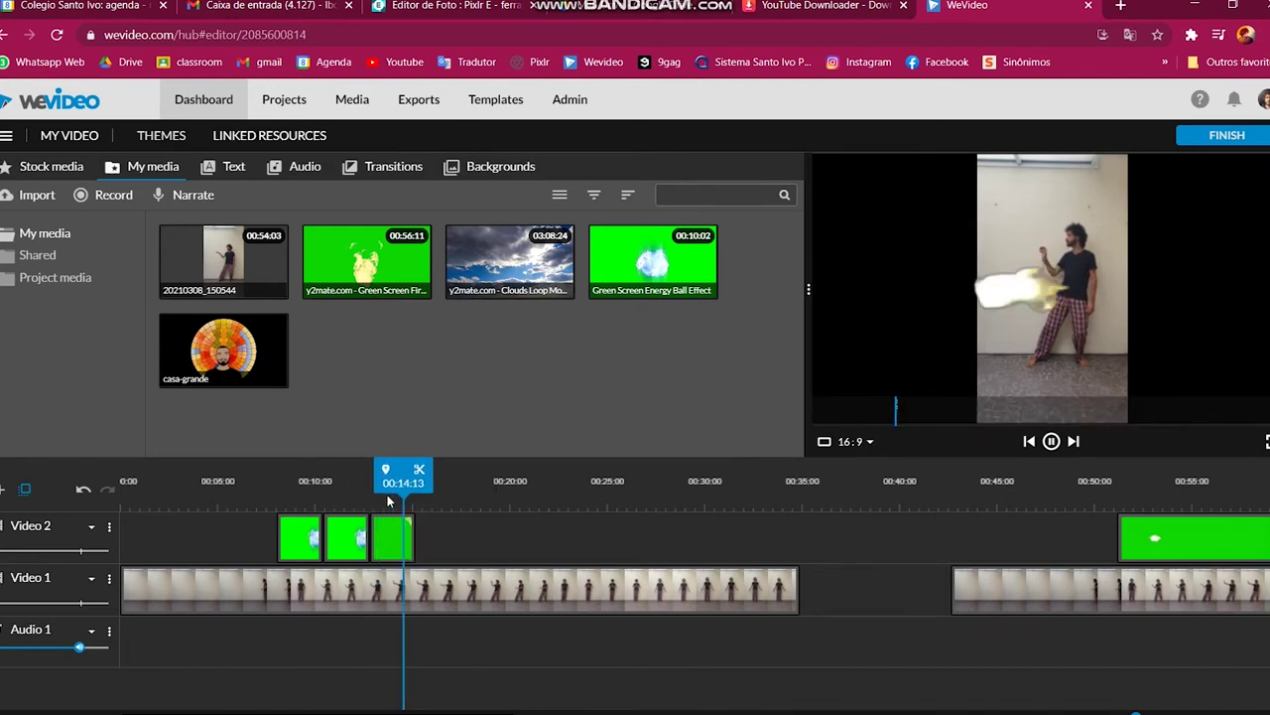
- Shorten the keyed fire piece so it ends against the second energy ball near 00:13
key("space")
left_click_drag(408, 481, 380, 531)
key("space")
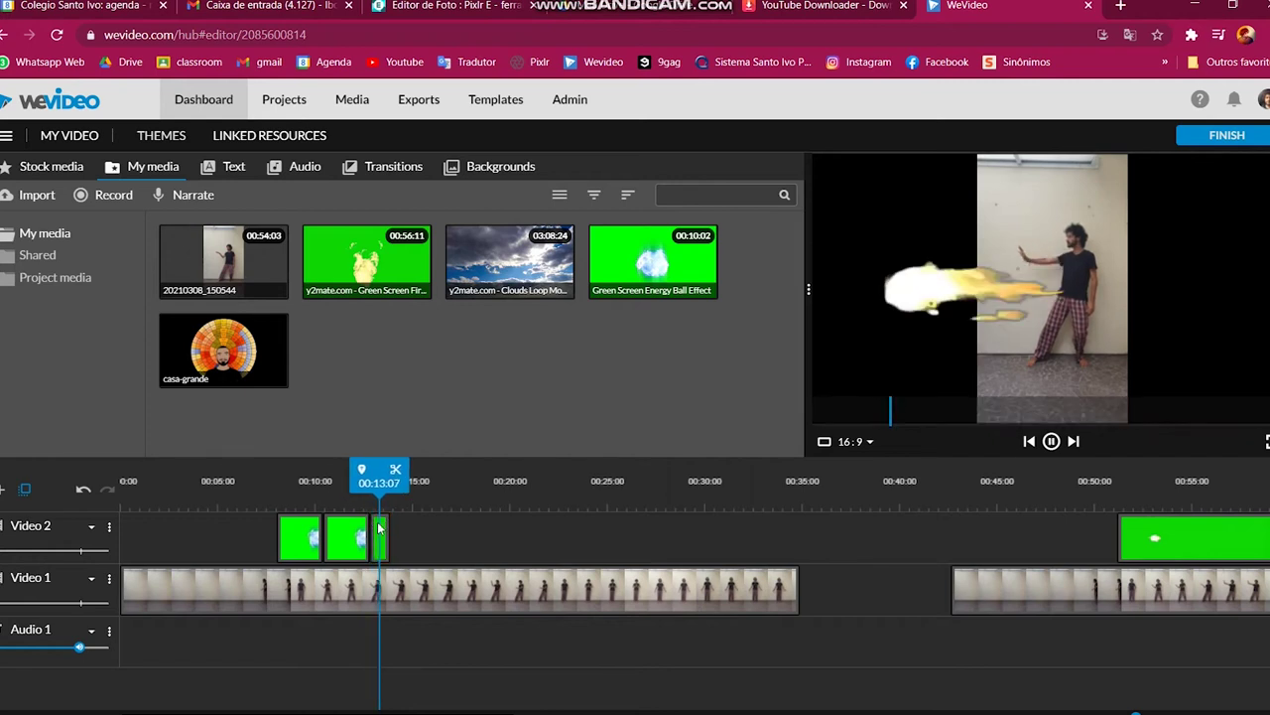
left_click(379, 529)
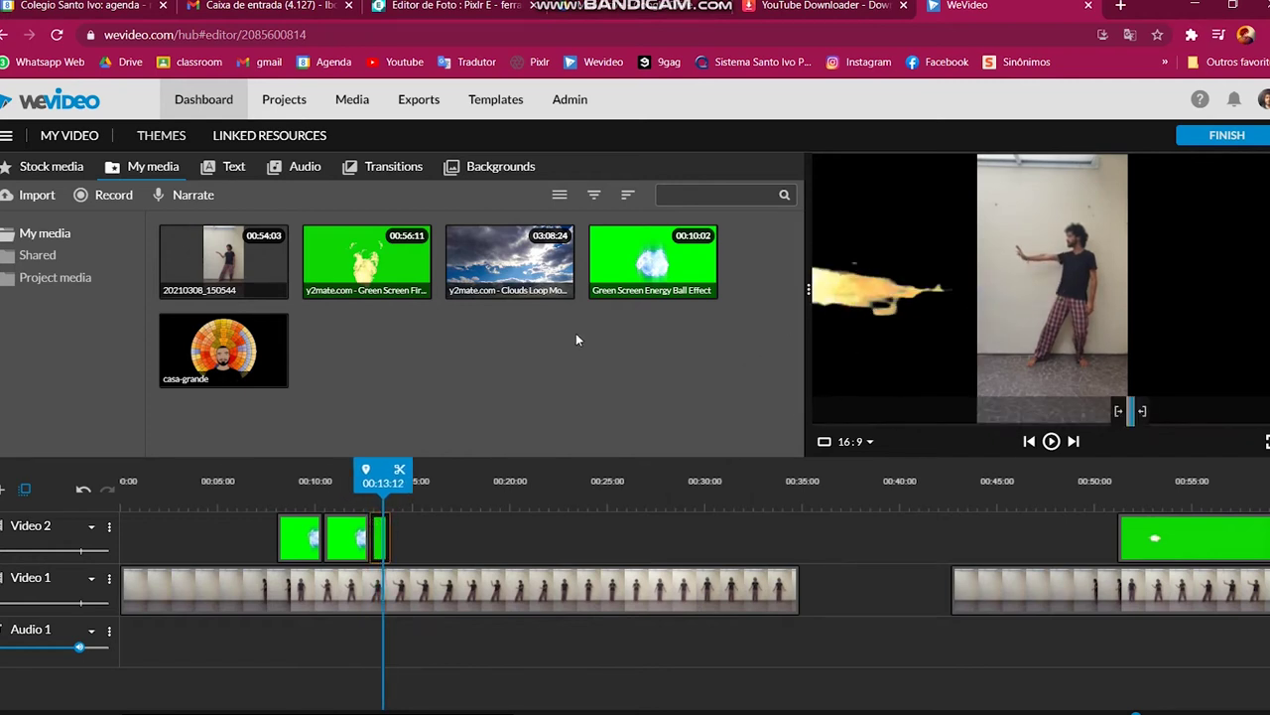
left_click_drag(377, 535, 378, 536)
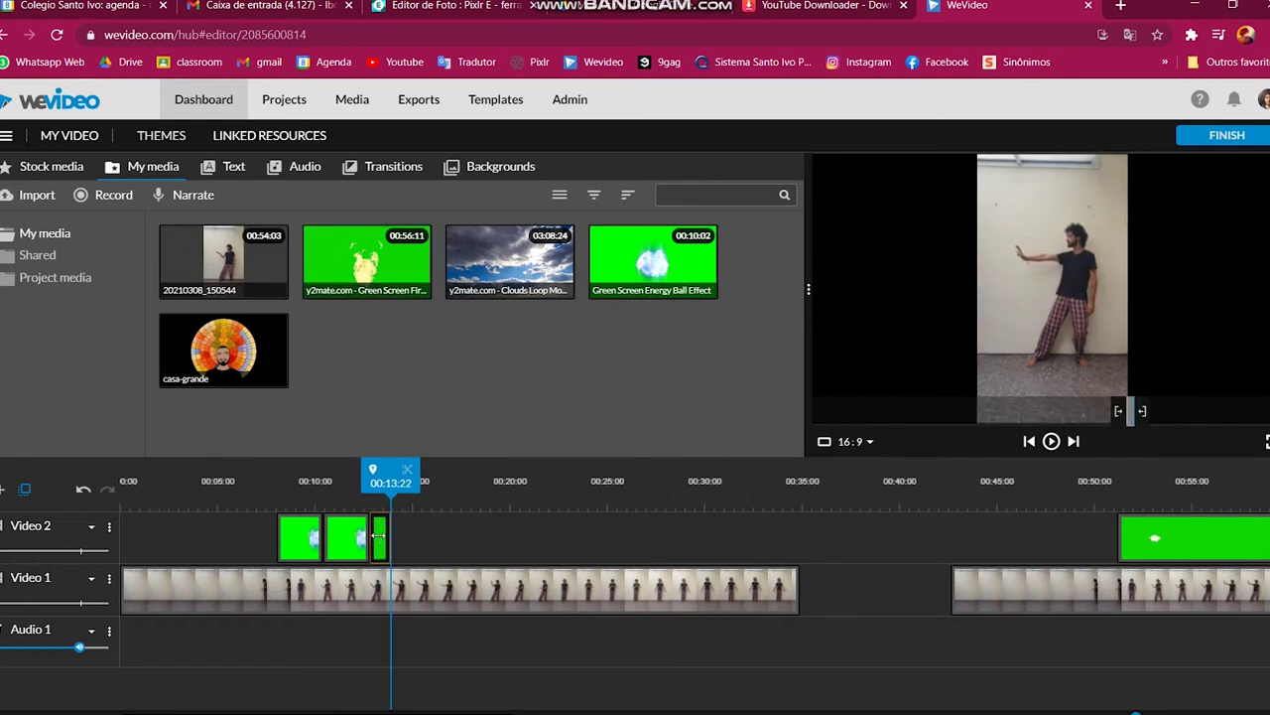
double_click(381, 539)
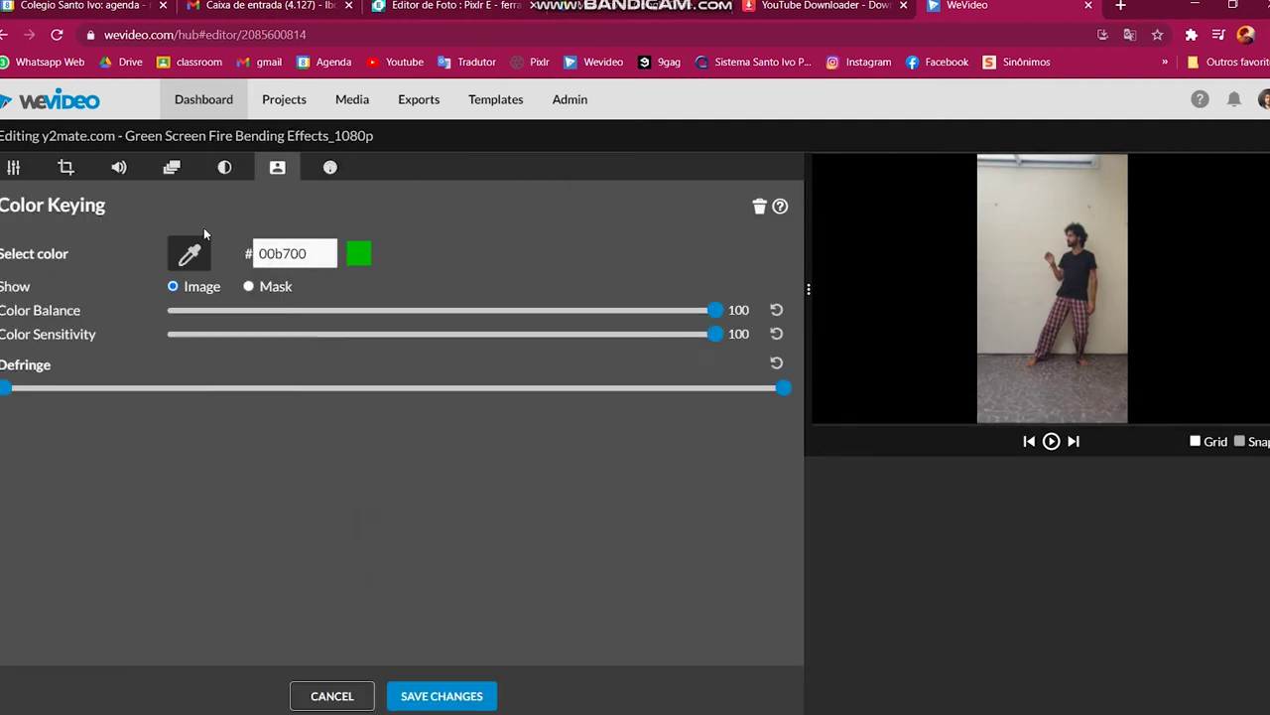
- Scale the short fire piece to 0.6 and move it to x 490, y 71 near the hand
left_click(16, 168)
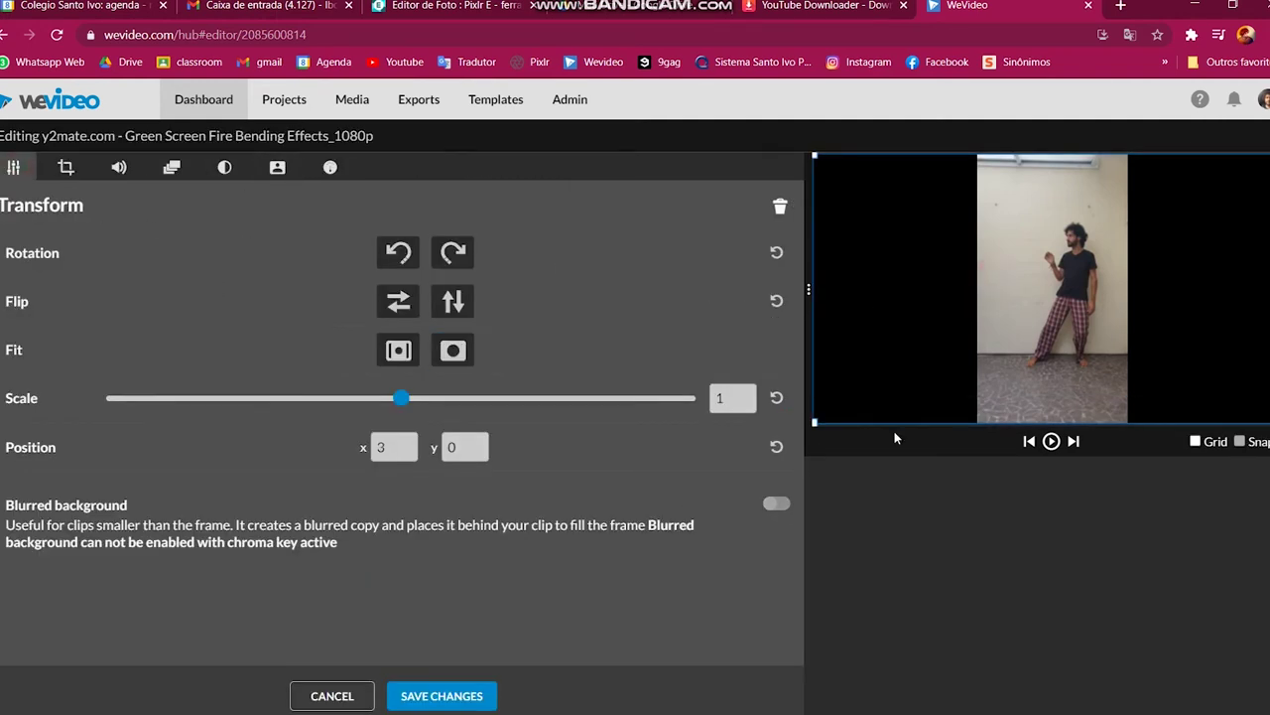
left_click(1052, 442)
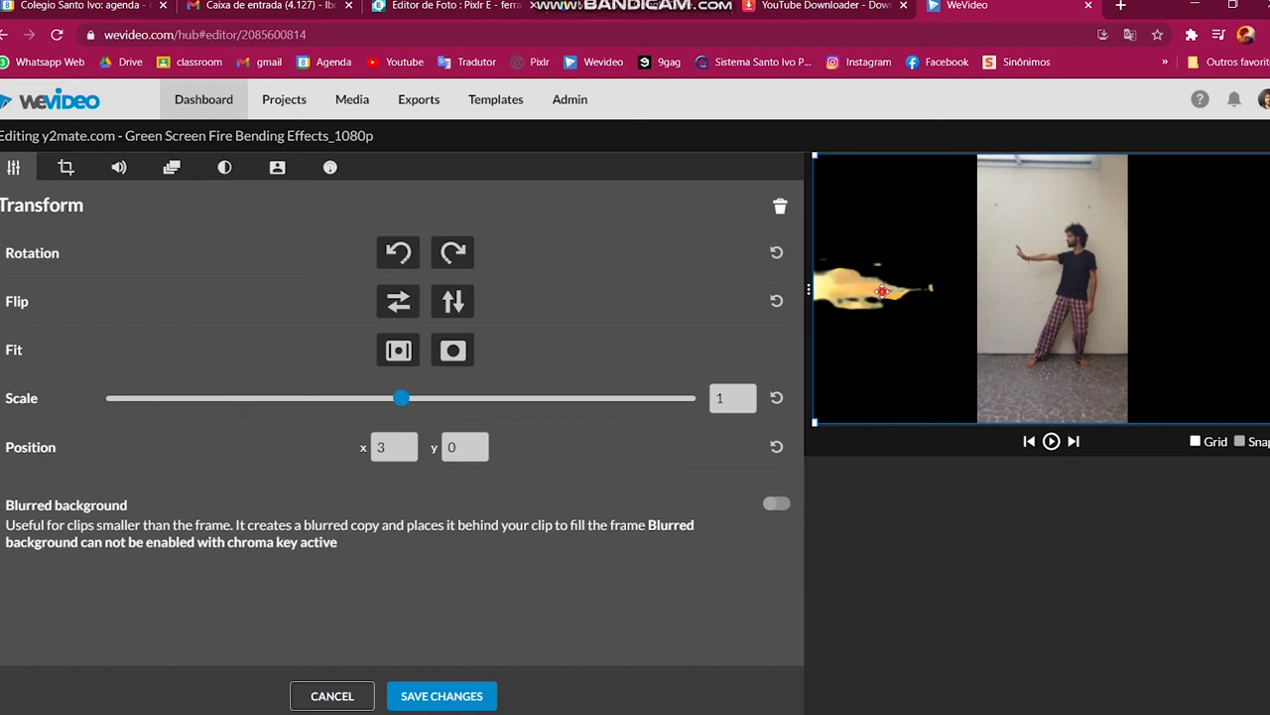
left_click_drag(814, 421, 859, 397)
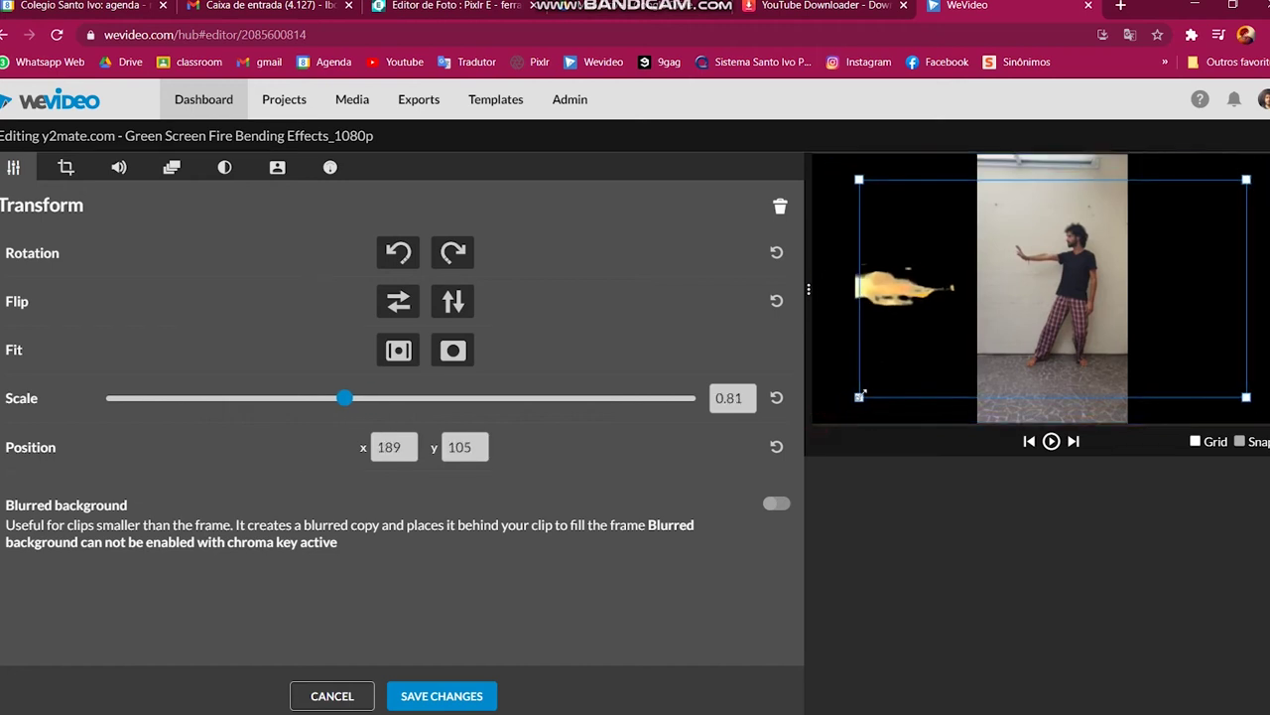
left_click_drag(882, 320, 978, 299)
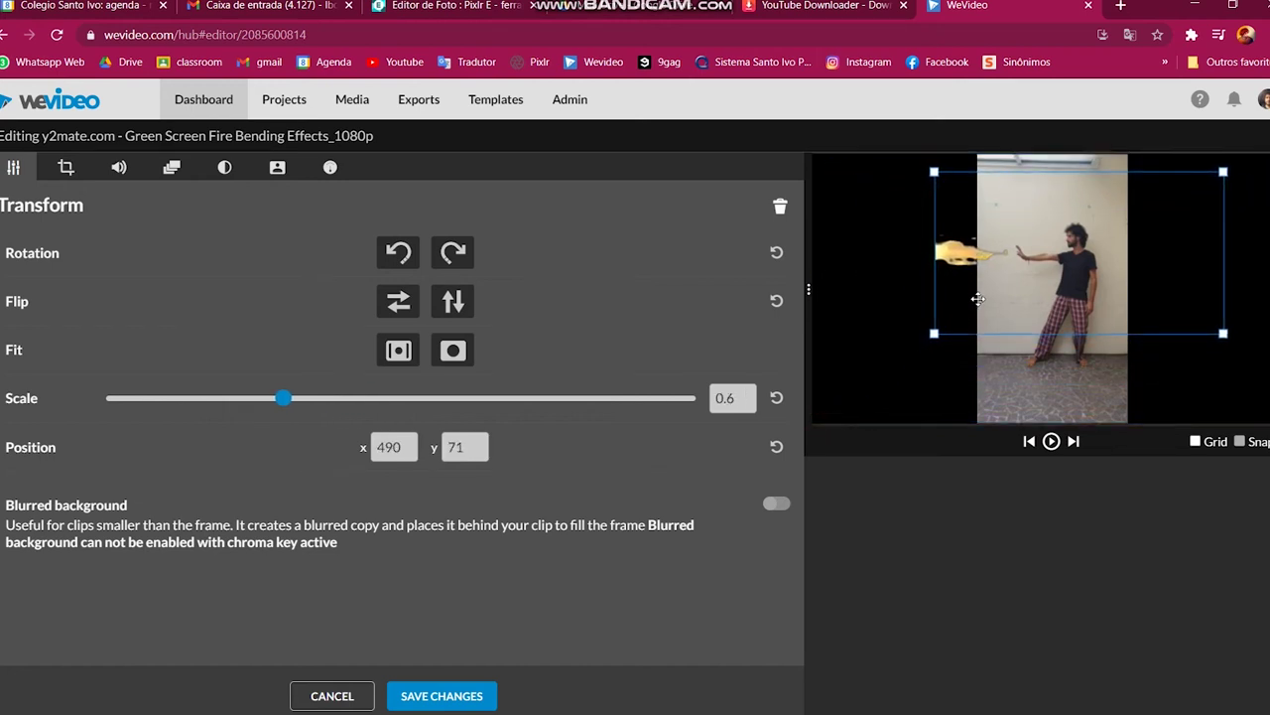
left_click(1052, 442)
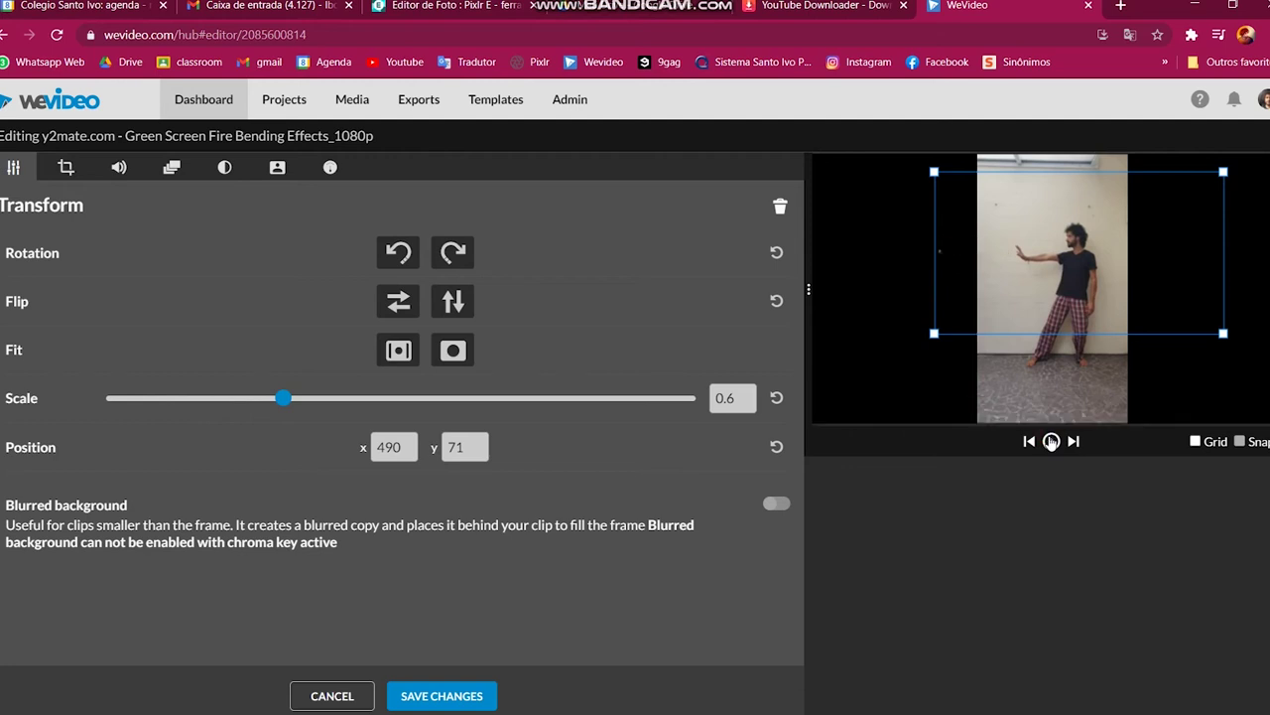
left_click(482, 692)
key("space")
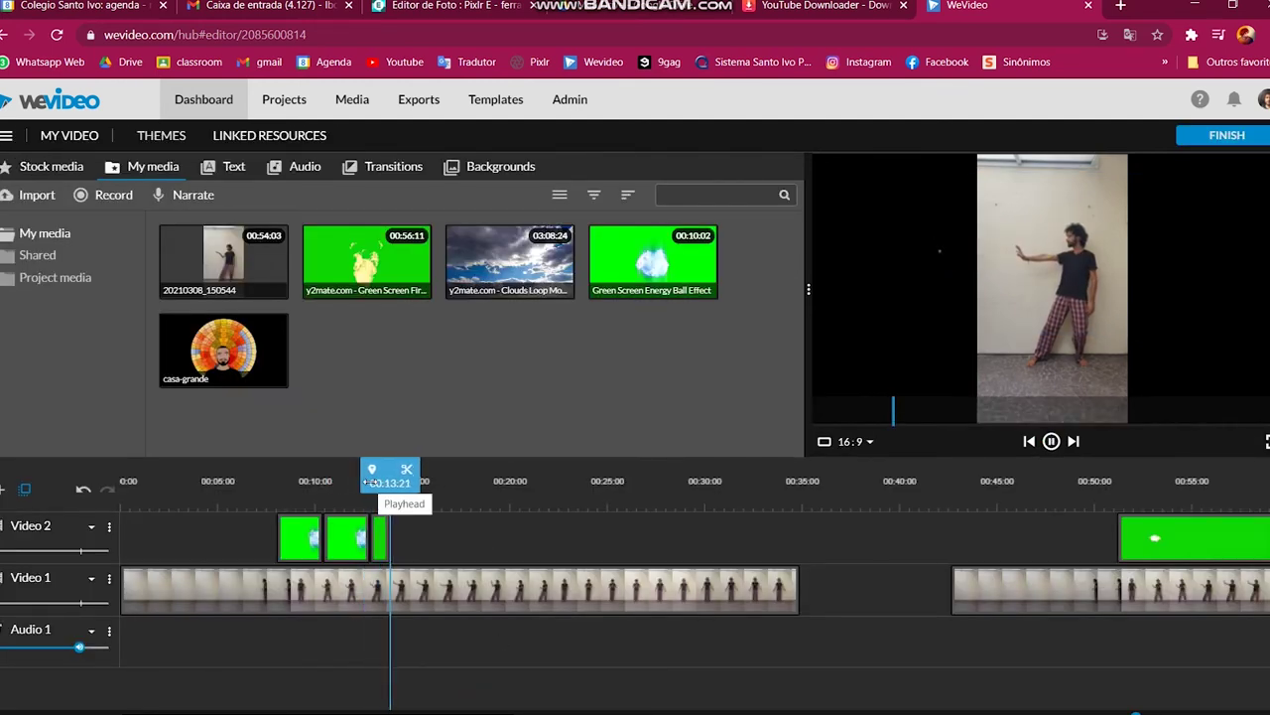
key("space")
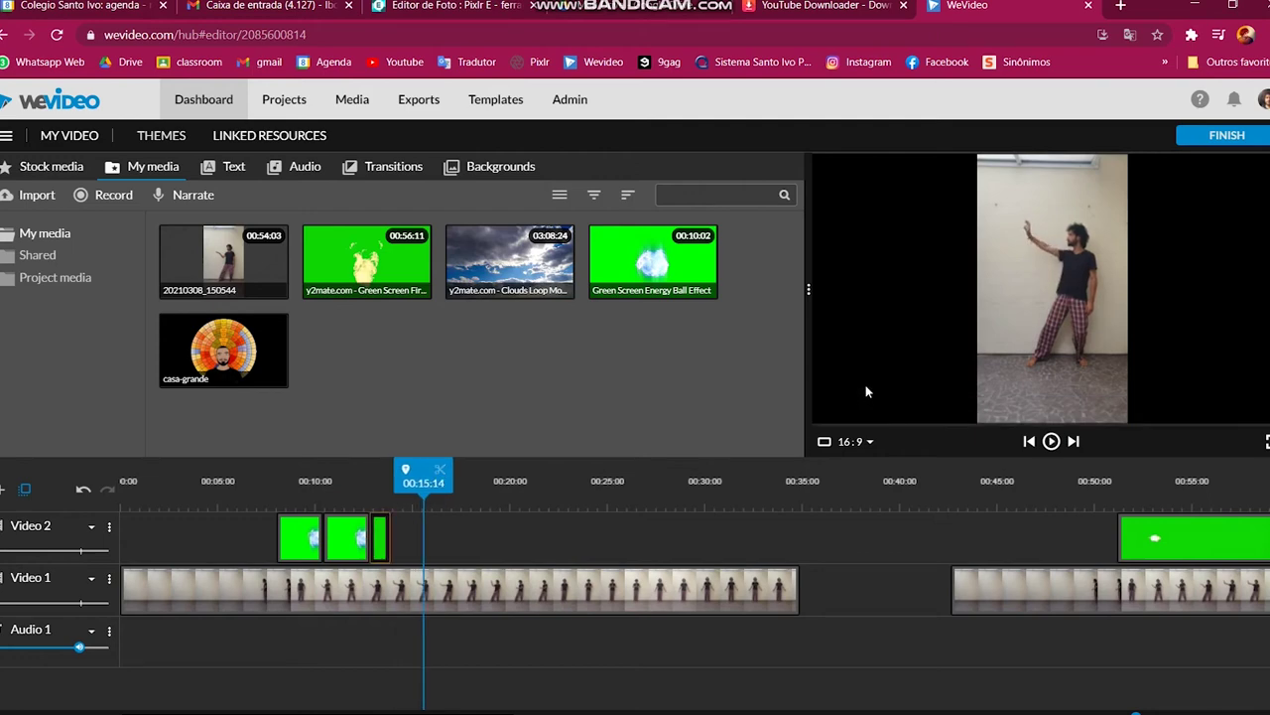
key("super")
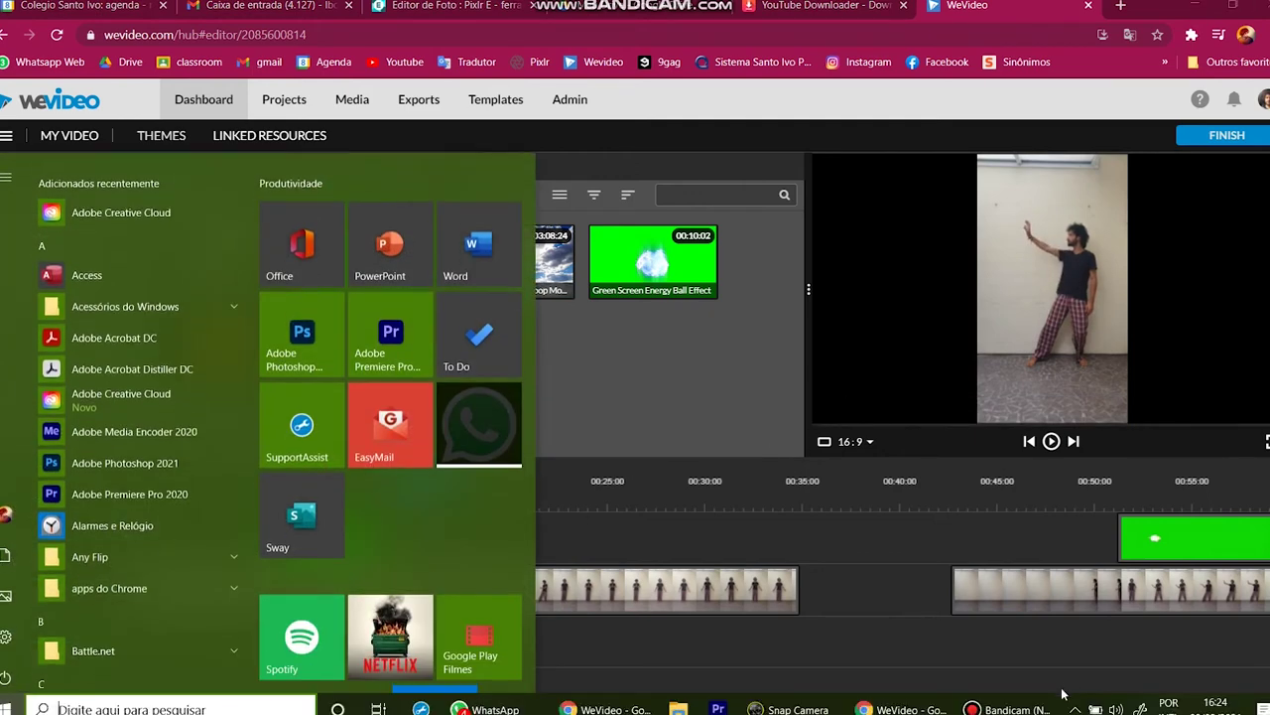
left_click(1102, 705)
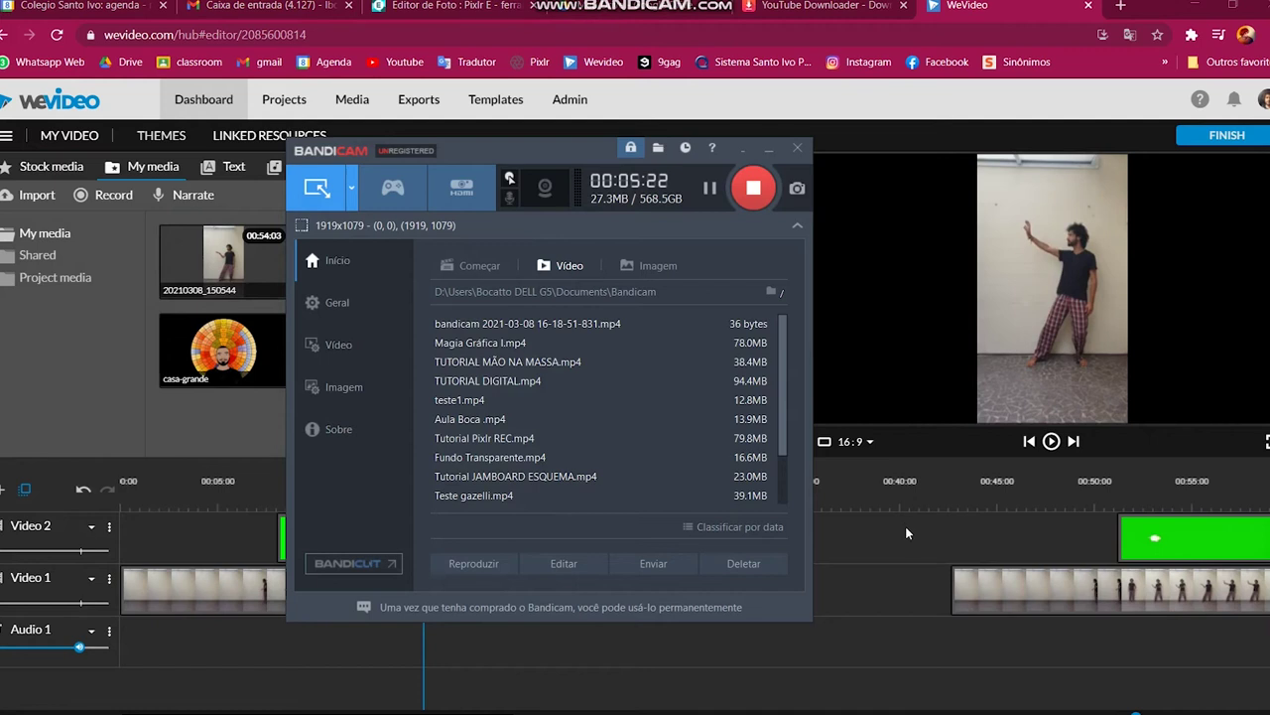
left_click(907, 539)
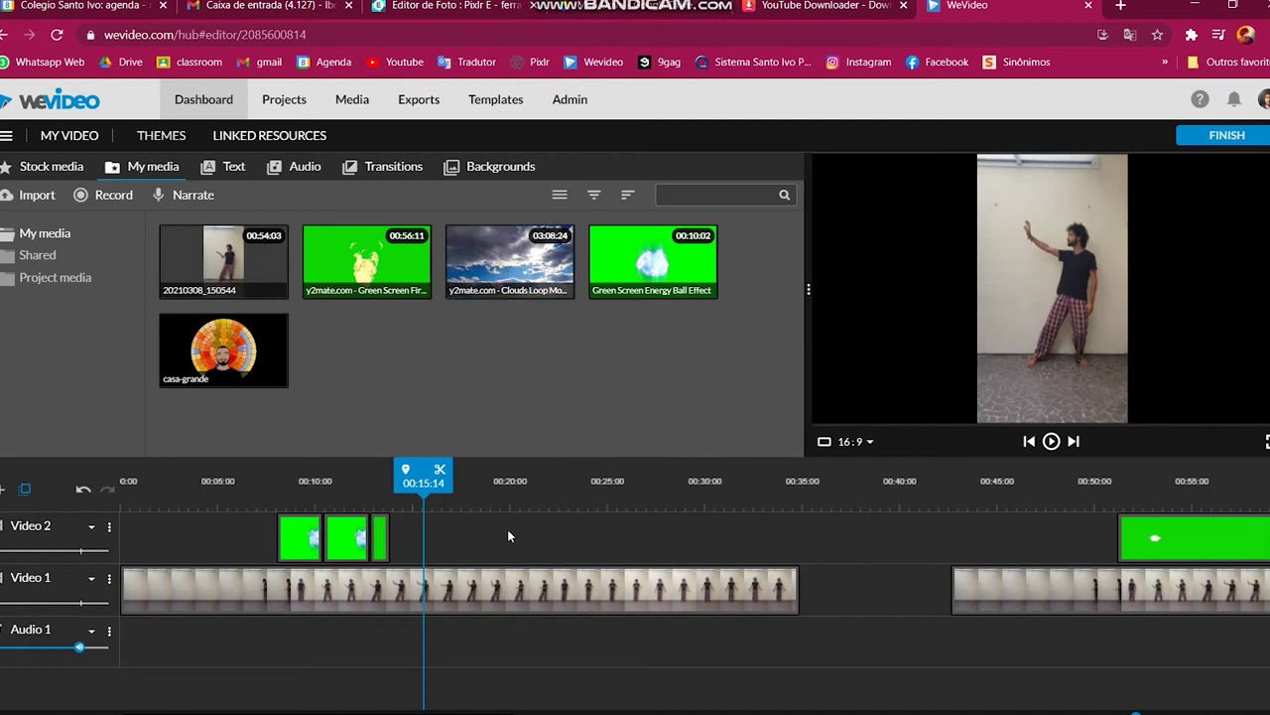
- Split the person clip at about 00:18 and move the later part onto Video 2 near 00:23
left_click(484, 587)
left_click(500, 470)
left_click_drag(524, 587, 631, 526)
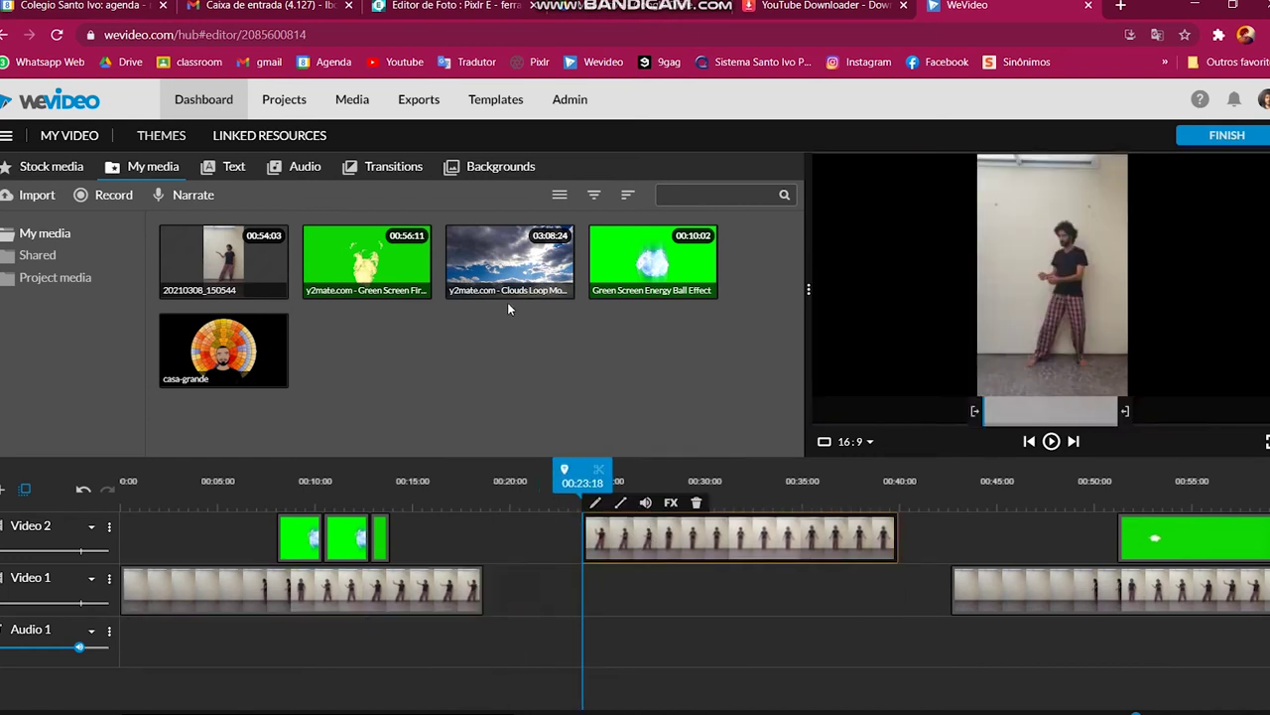
- Place the Clouds Loop clip on Video 1 starting around 00:21
left_click_drag(507, 288, 1011, 584)
left_click_drag(1151, 540, 851, 588)
left_click_drag(963, 595, 648, 598)
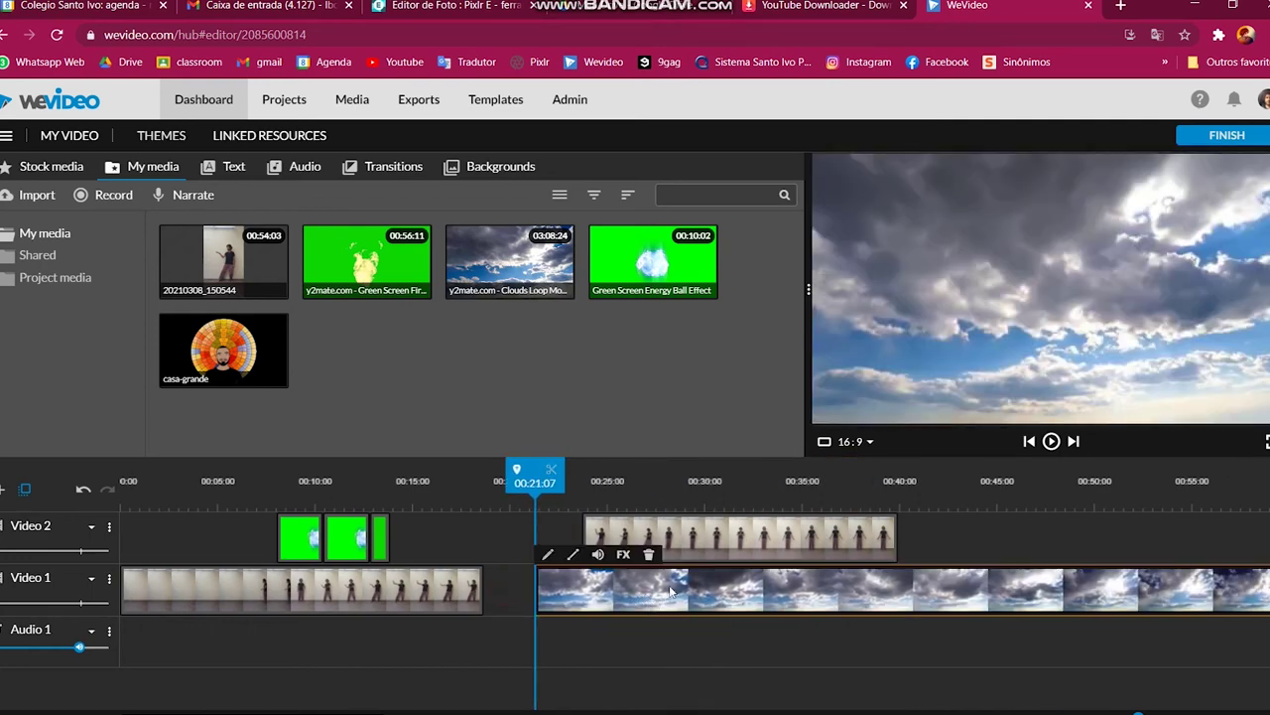
left_click(623, 509)
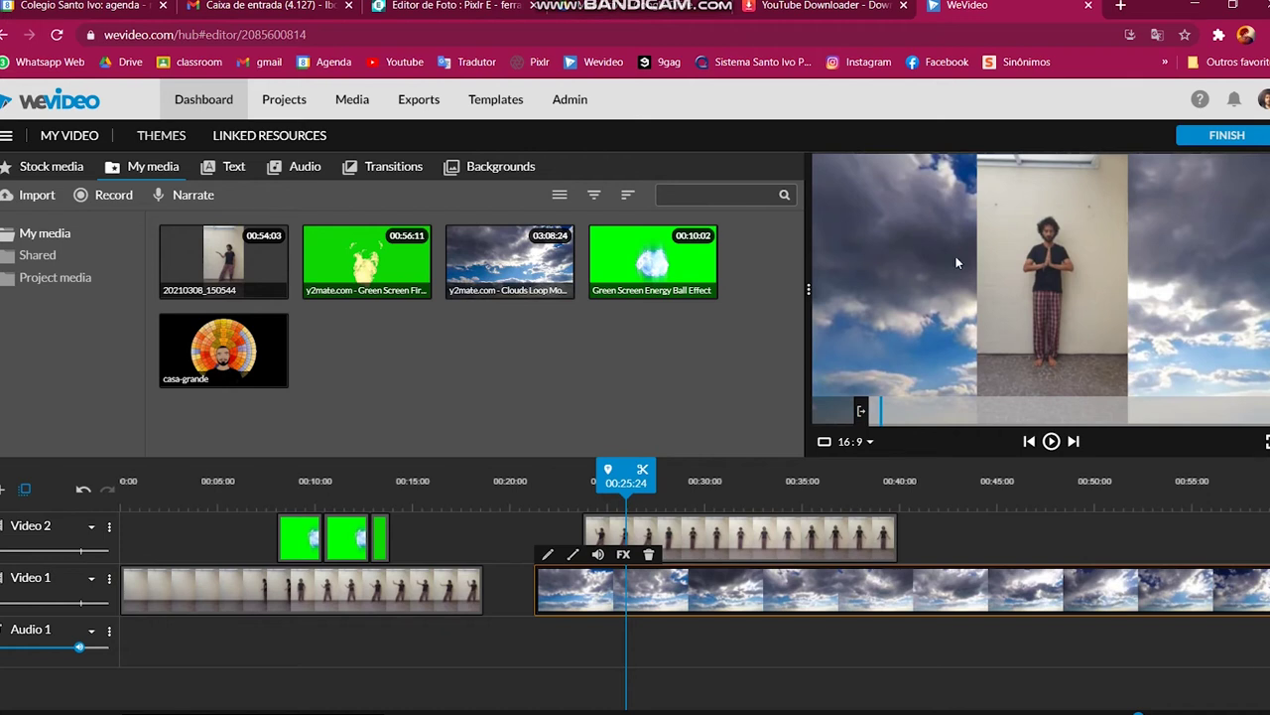
double_click(684, 538)
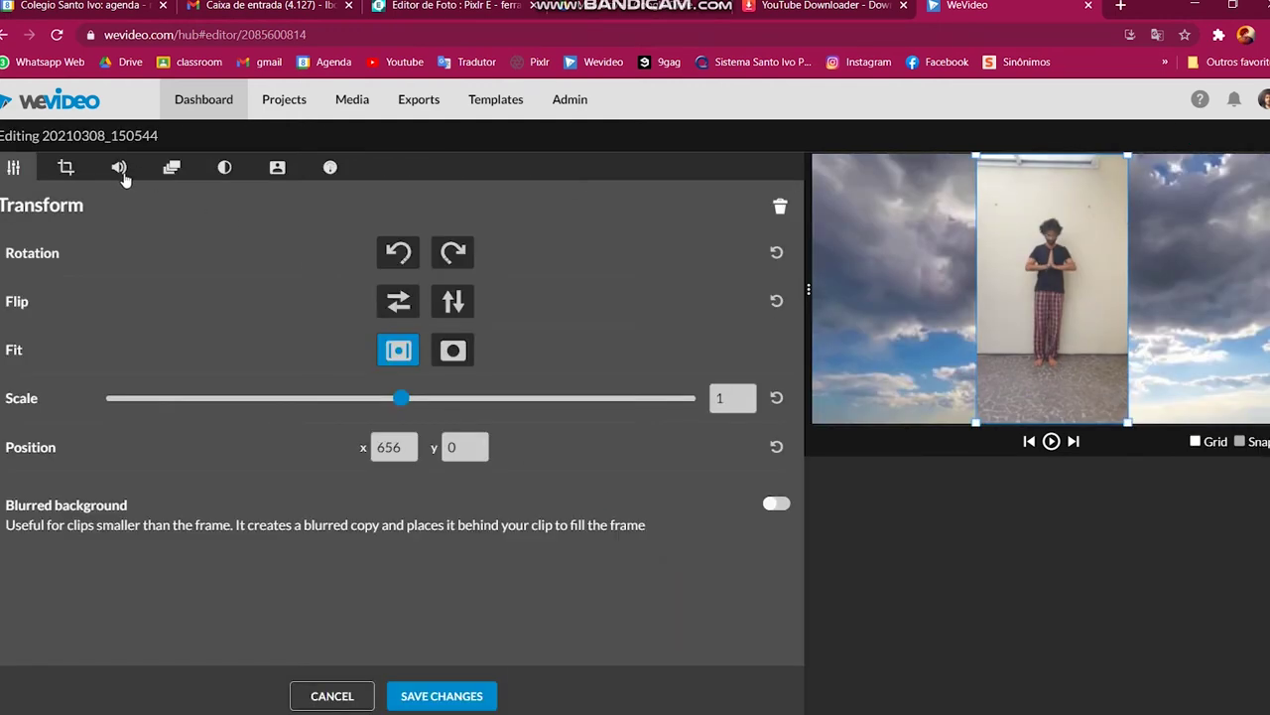
- Set the person clip's colour to brightness 45, contrast 20, saturation 14 and tint 4, and save
left_click(226, 169)
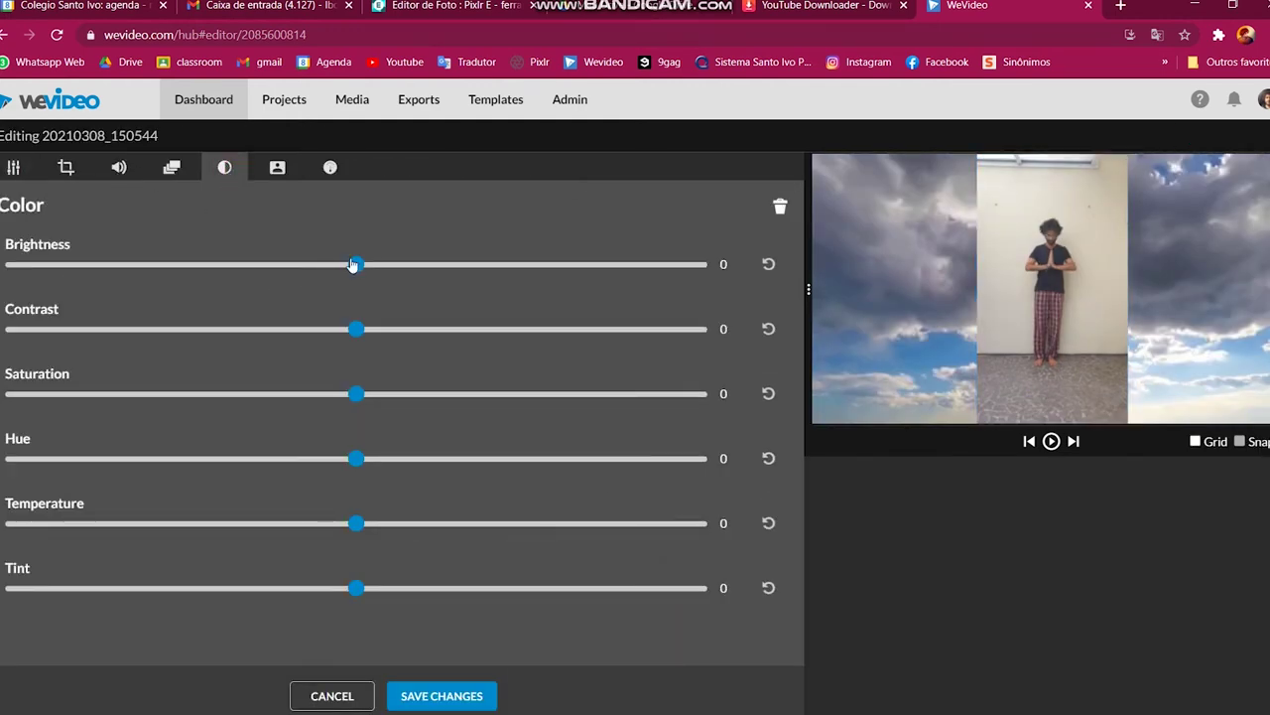
left_click_drag(355, 266, 514, 275)
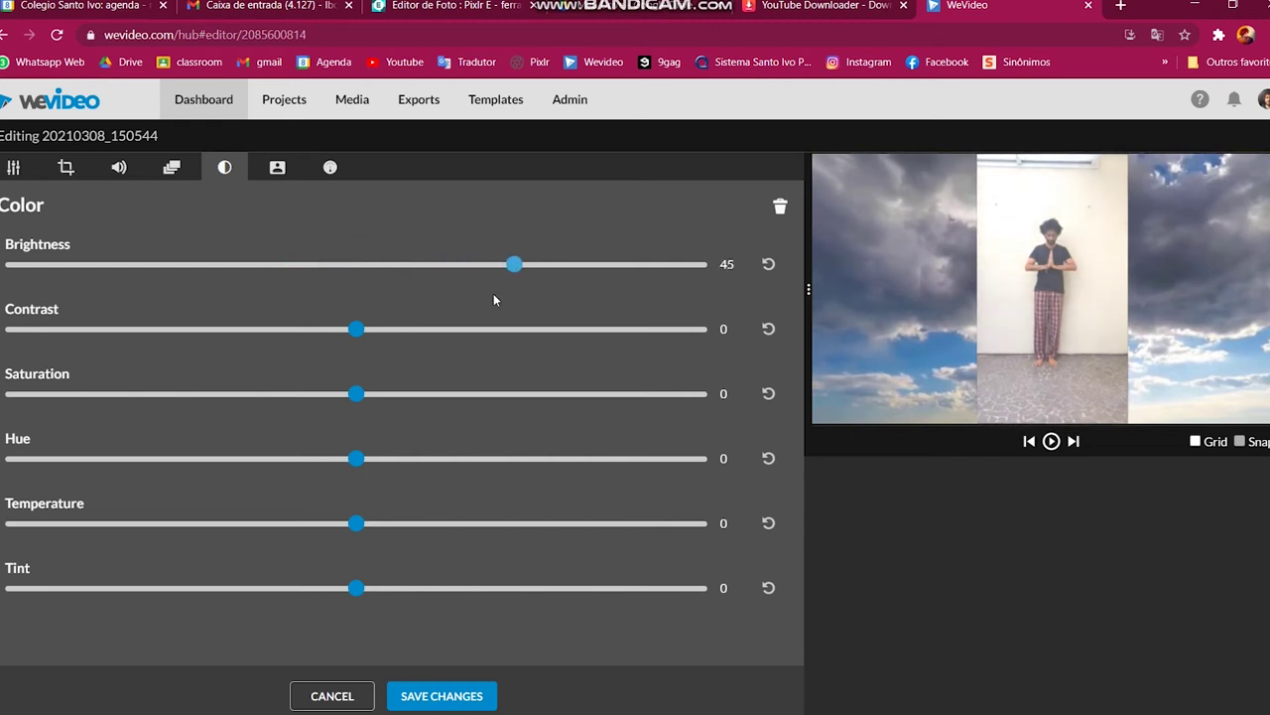
left_click_drag(357, 330, 427, 331)
left_click_drag(360, 395, 404, 398)
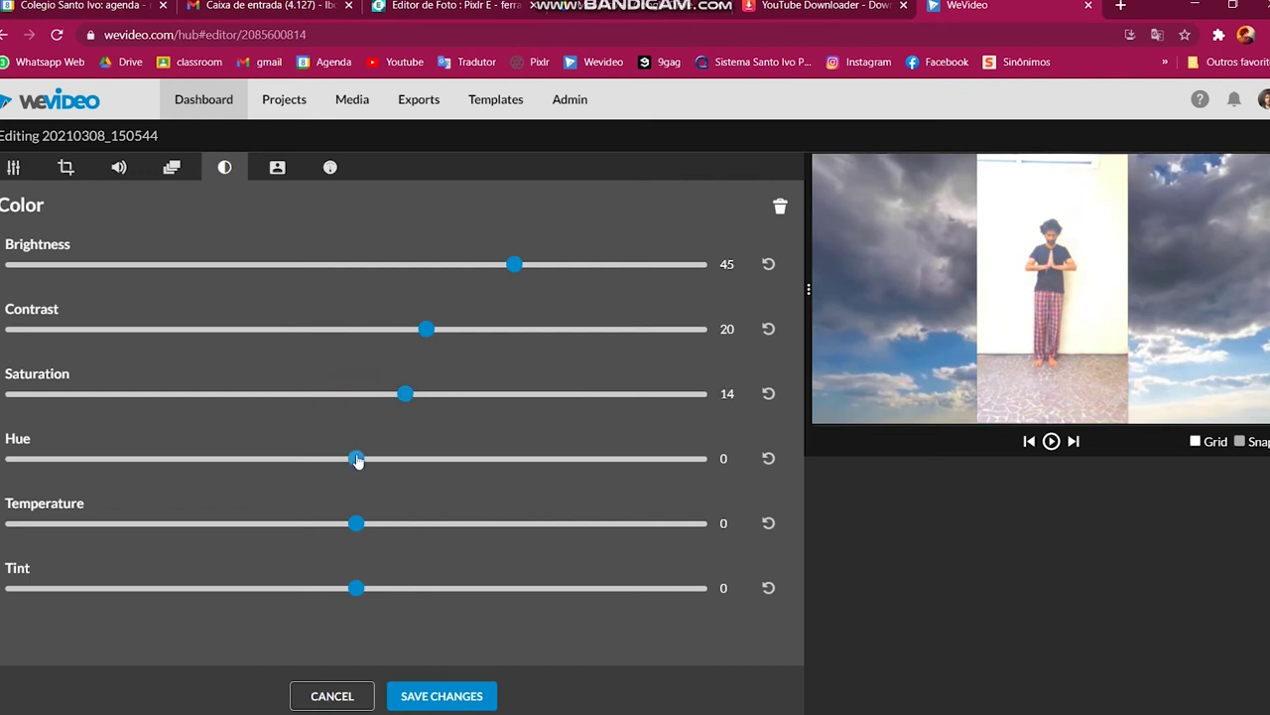
mouse_move(358, 527)
left_mouse_down()
mouse_move(442, 524)
mouse_move(357, 524)
left_mouse_up()
mouse_move(359, 587)
left_mouse_down()
mouse_move(576, 587)
mouse_move(363, 591)
left_mouse_up()
left_click(465, 692)
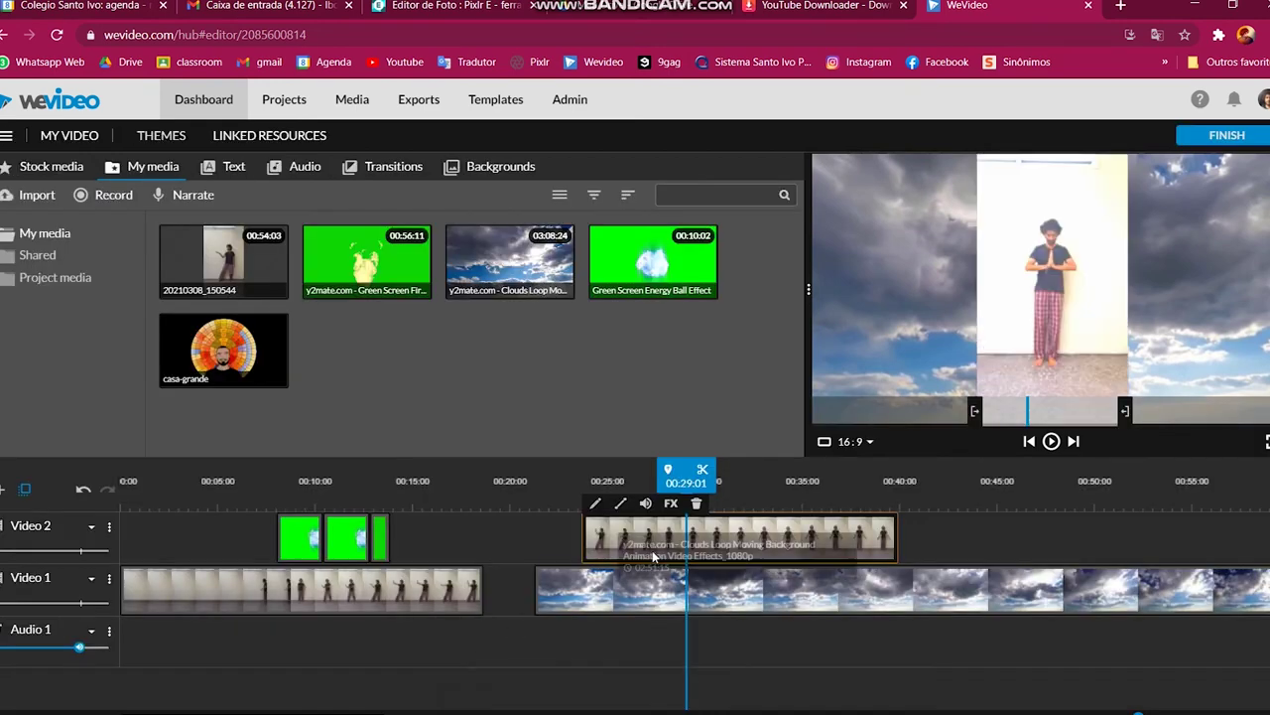
- Try keying out the wall with the Color Keying eyedropper, cancel it, and reopen the person clip
double_click(656, 548)
left_click(276, 167)
left_click(194, 254)
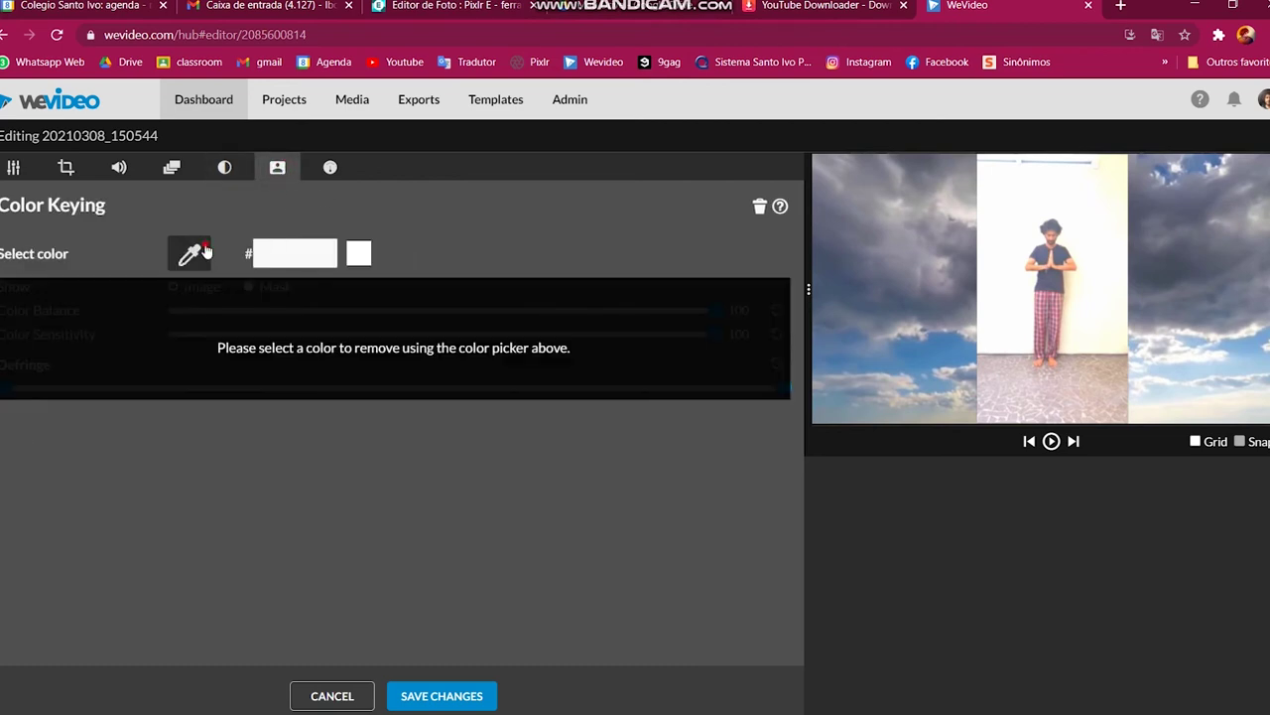
left_click(991, 234)
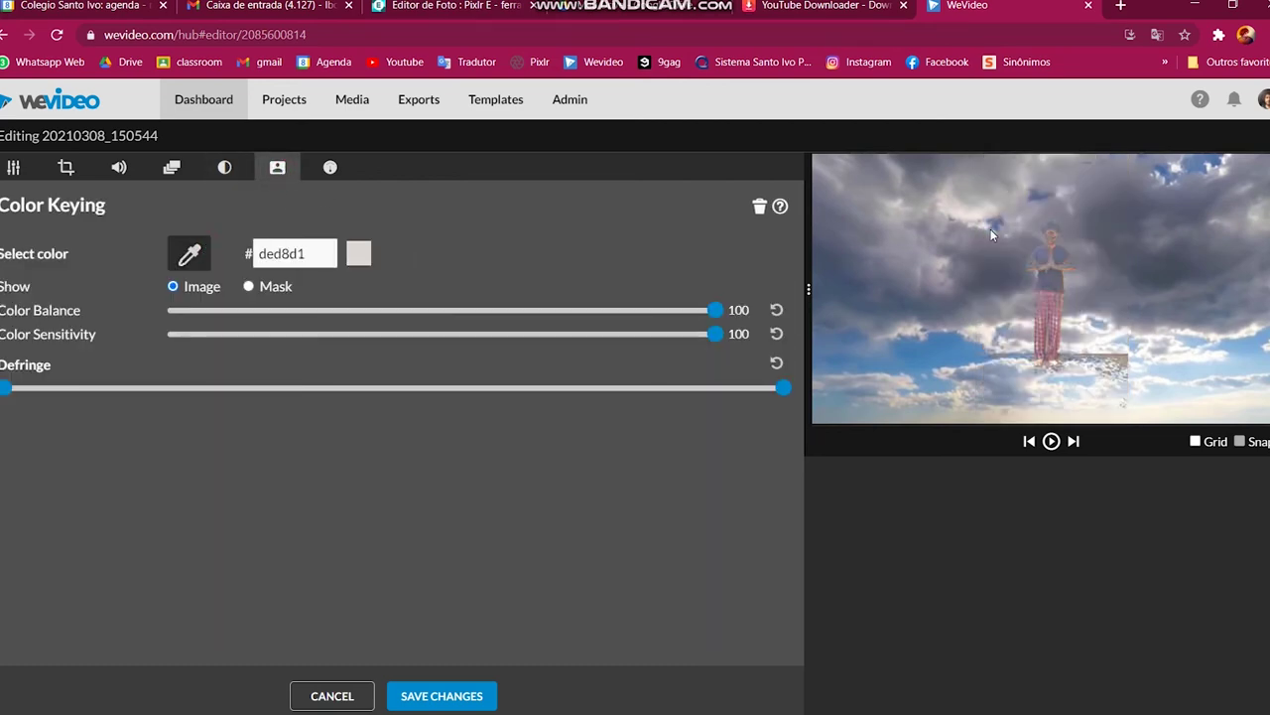
left_click(342, 695)
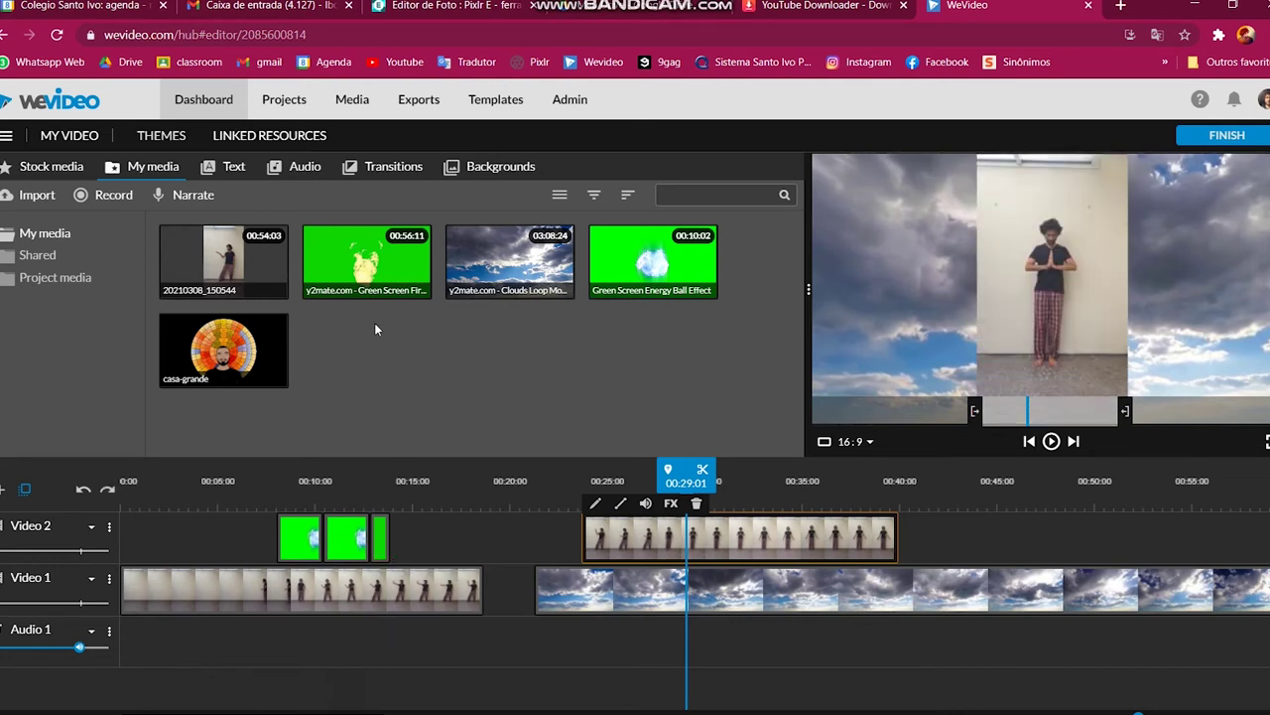
double_click(641, 537)
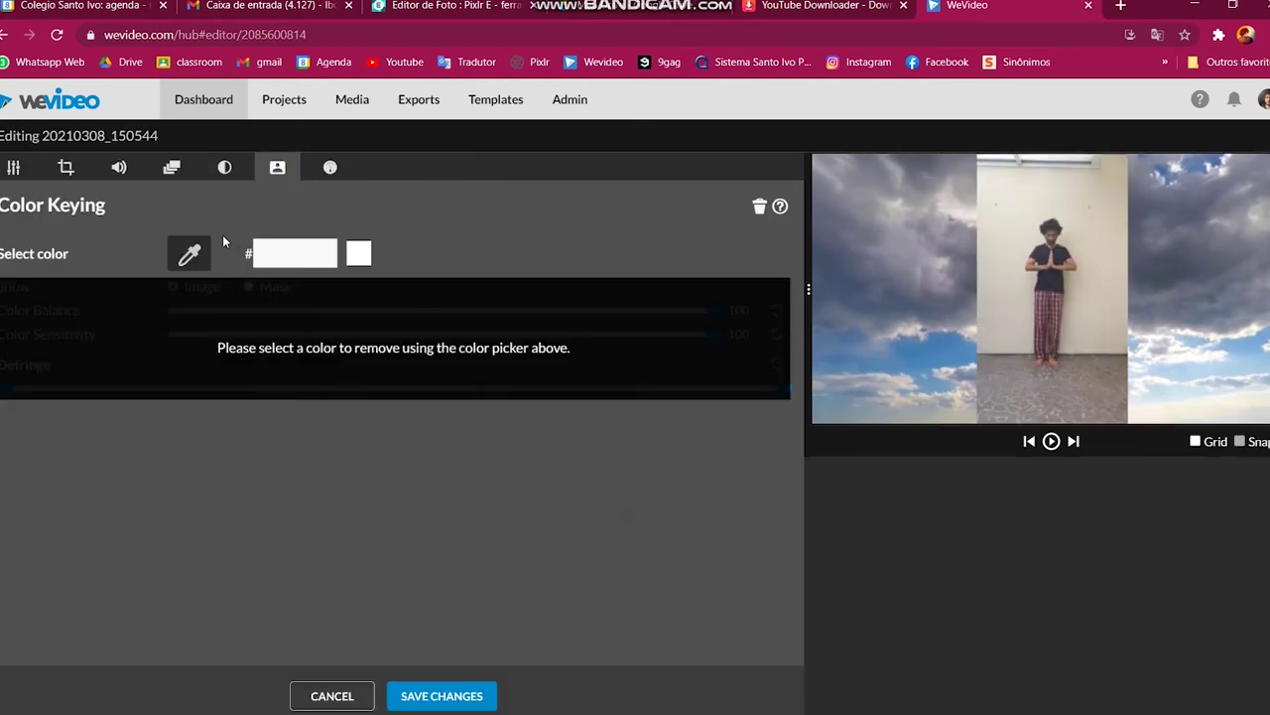
- Crop the person clip in from the bottom, right, left and top, then close the editor
left_click(64, 169)
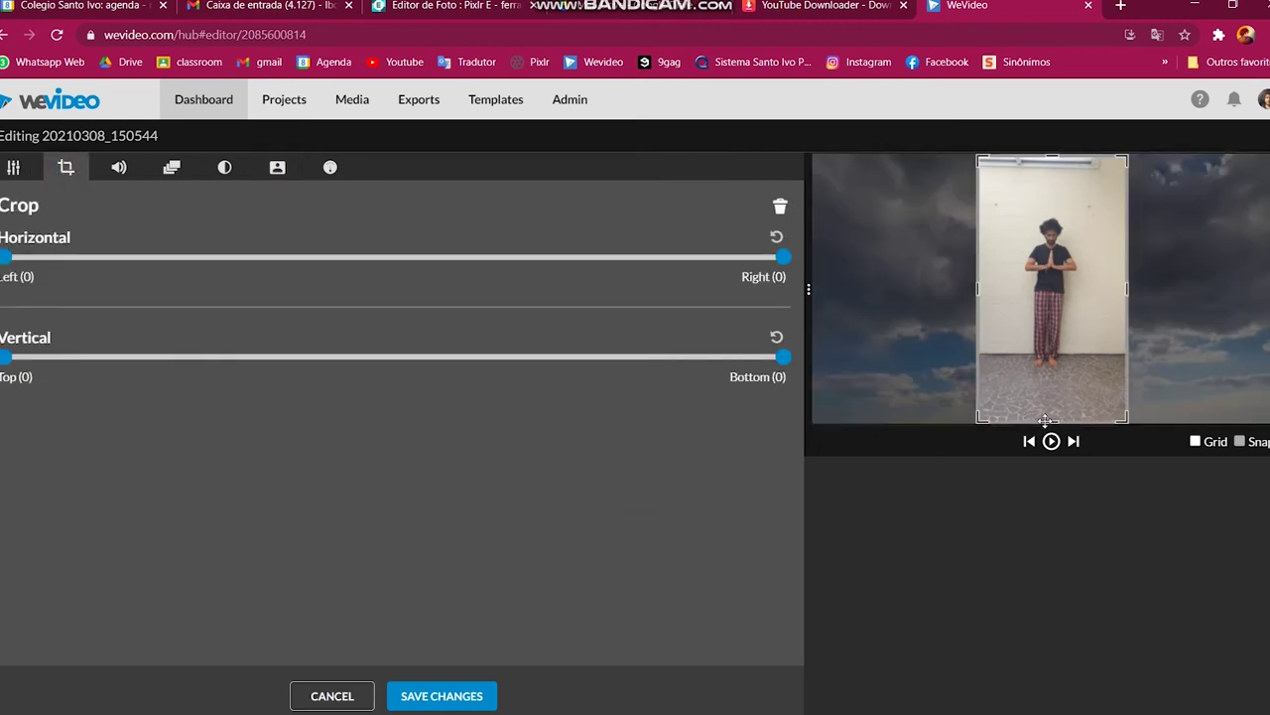
left_click_drag(1050, 420, 1068, 354)
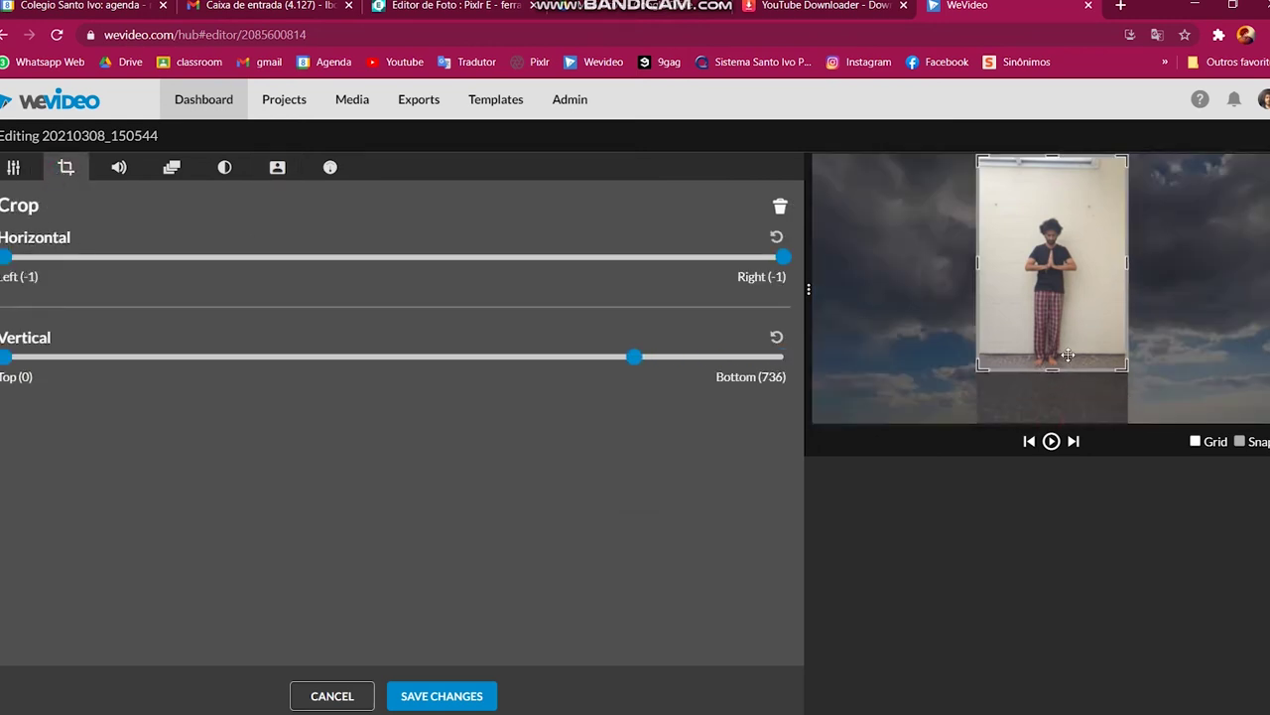
left_click_drag(1129, 262, 1089, 268)
left_click_drag(975, 263, 996, 264)
left_click_drag(1037, 153, 1040, 212)
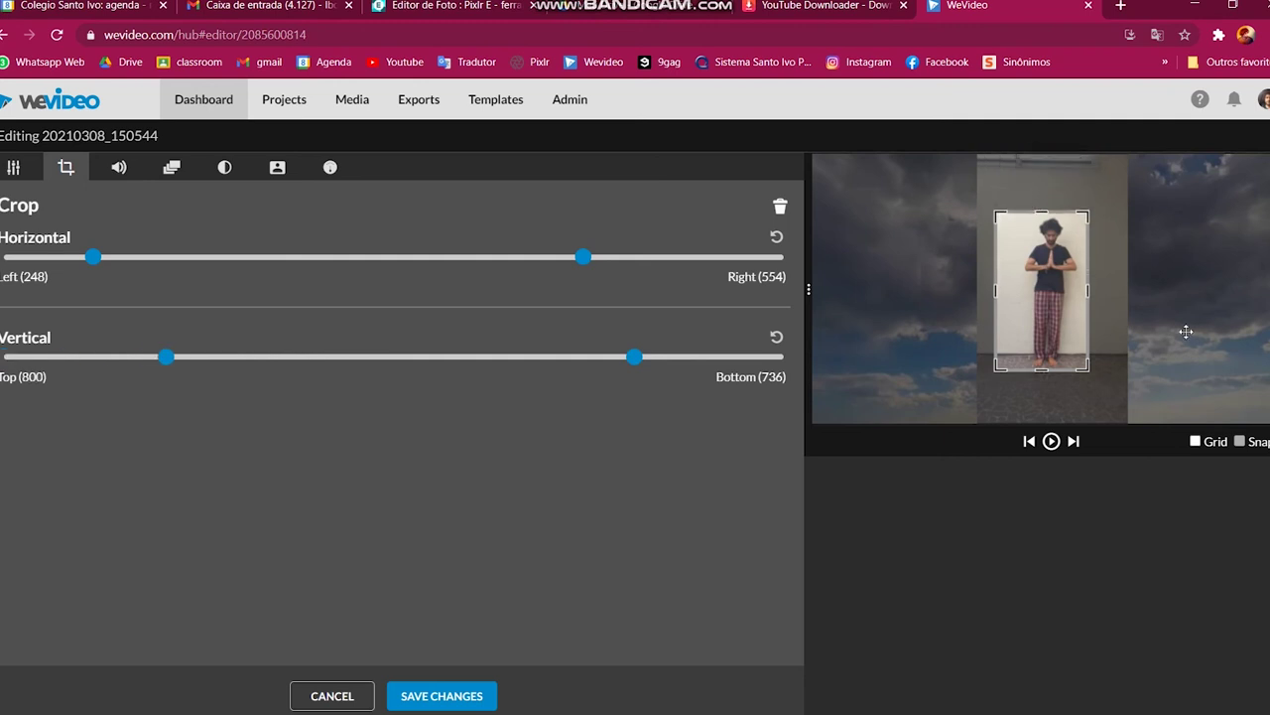
key("Escape")
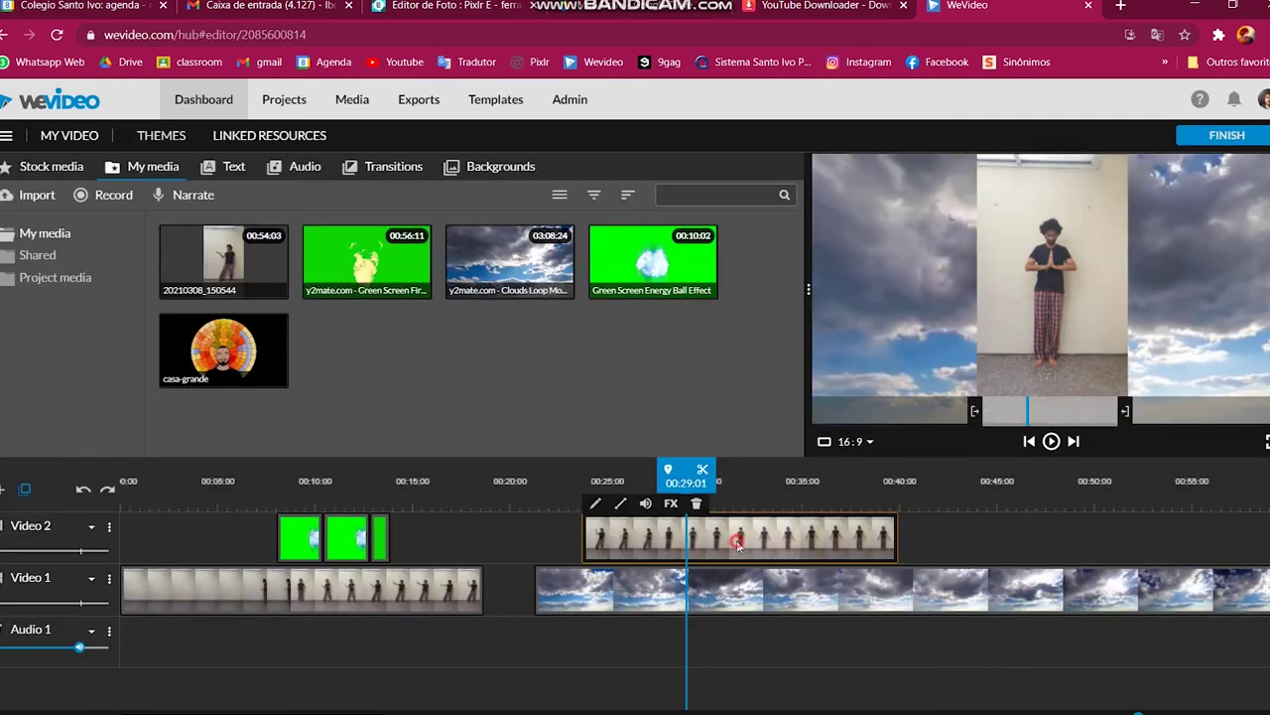
- Tighten the crop around the person (Left 344, Right 458, Top 800), save, and reopen Color Keying
double_click(738, 543)
left_click_drag(1046, 292, 1053, 292)
left_click(484, 698)
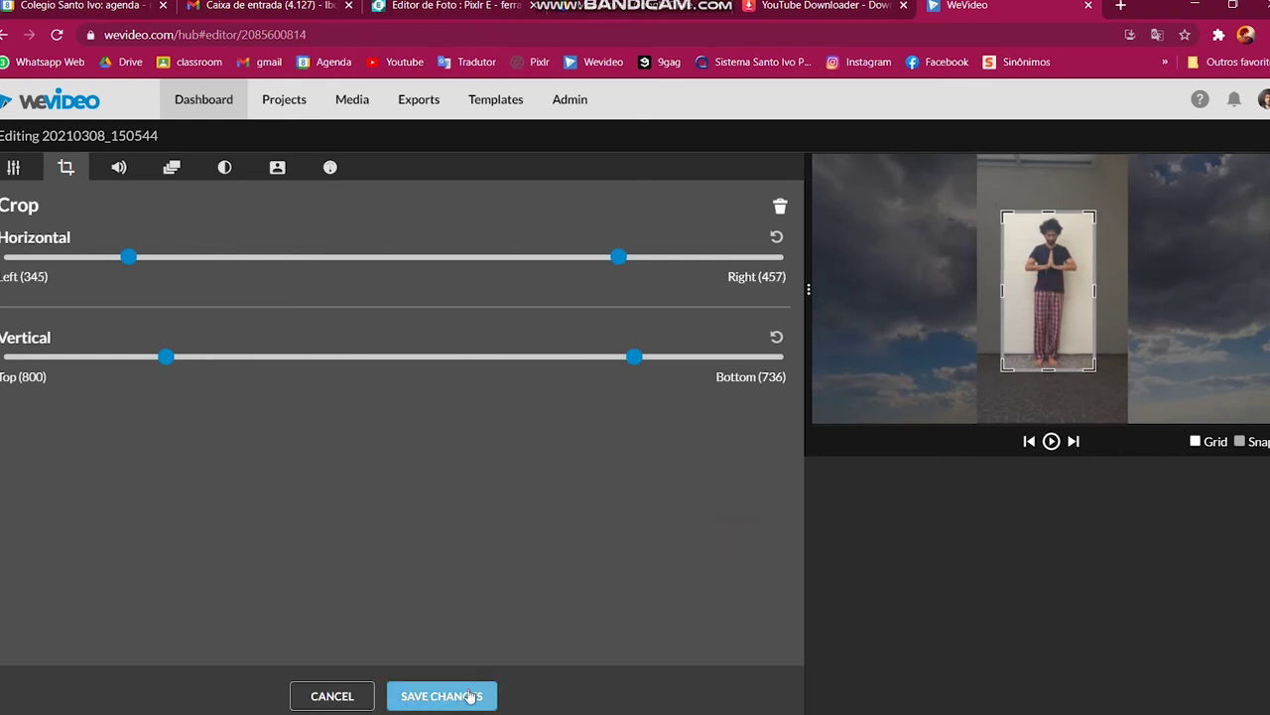
double_click(704, 544)
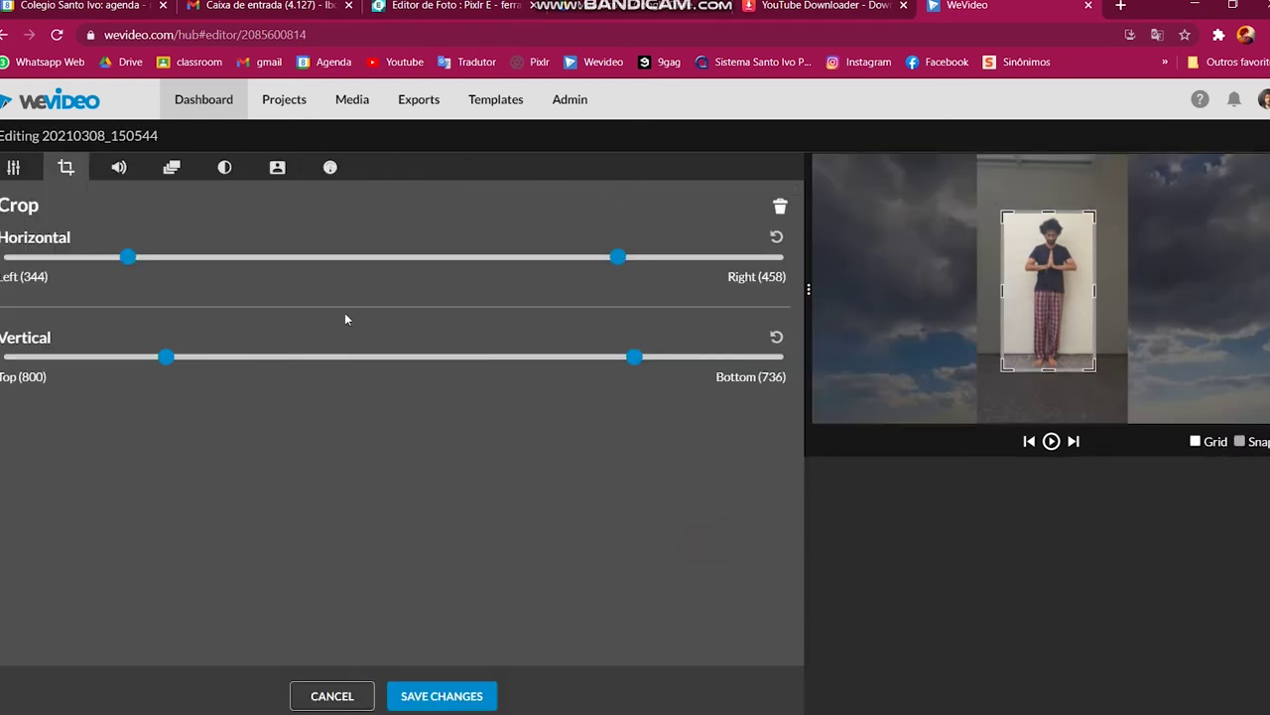
left_click(276, 169)
- Key out the wall colour ded8cc with the eyedropper, tune the defringe, and save
left_click(189, 253)
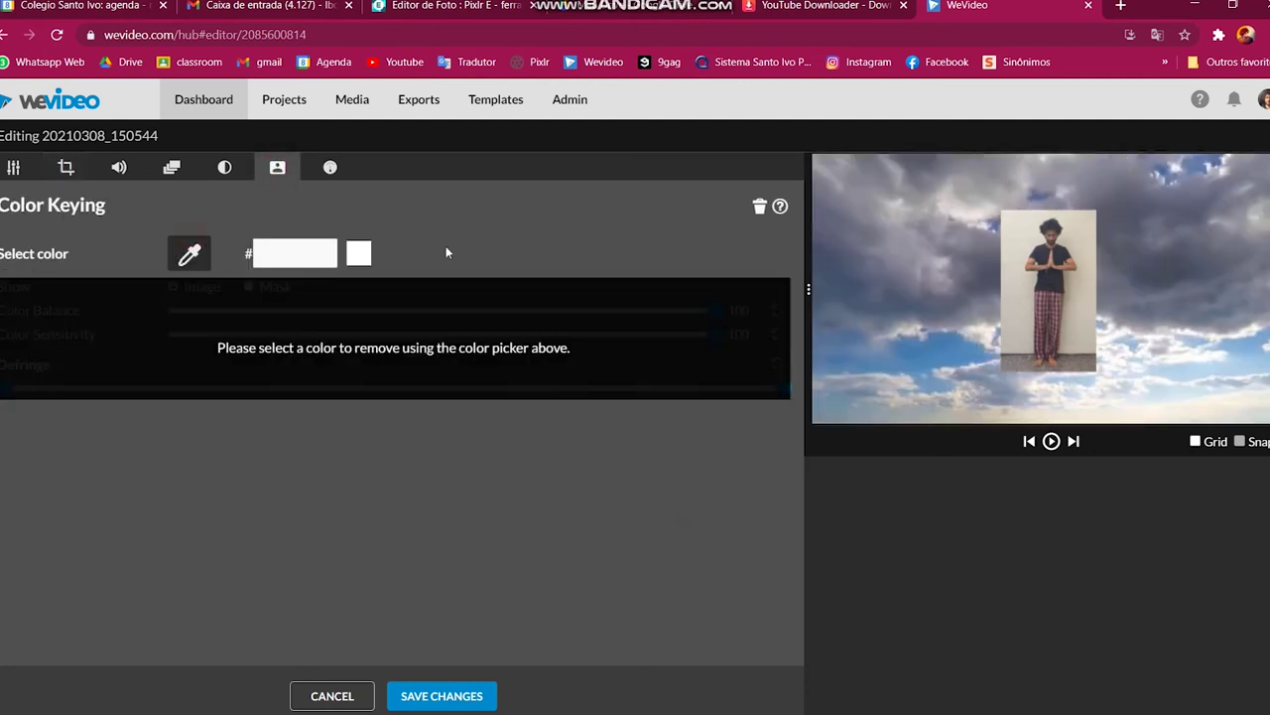
left_click(1007, 243)
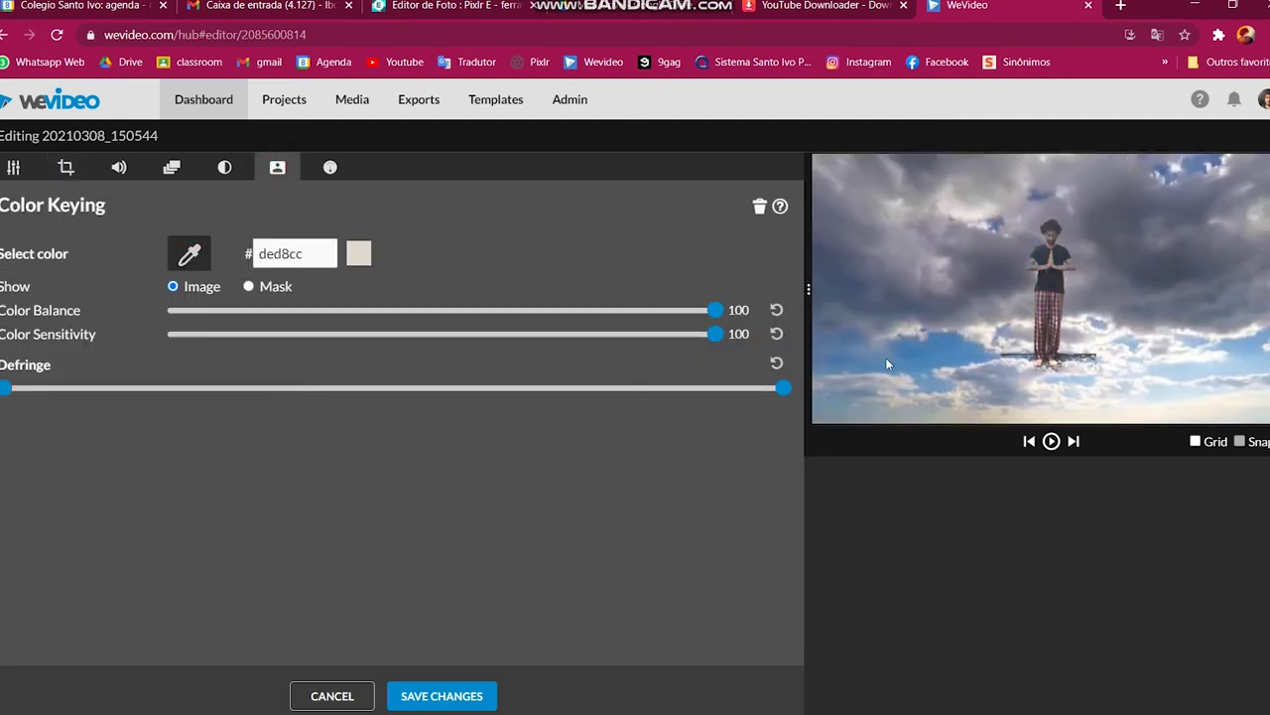
left_click_drag(785, 390, 467, 396)
left_click_drag(7, 390, 137, 382)
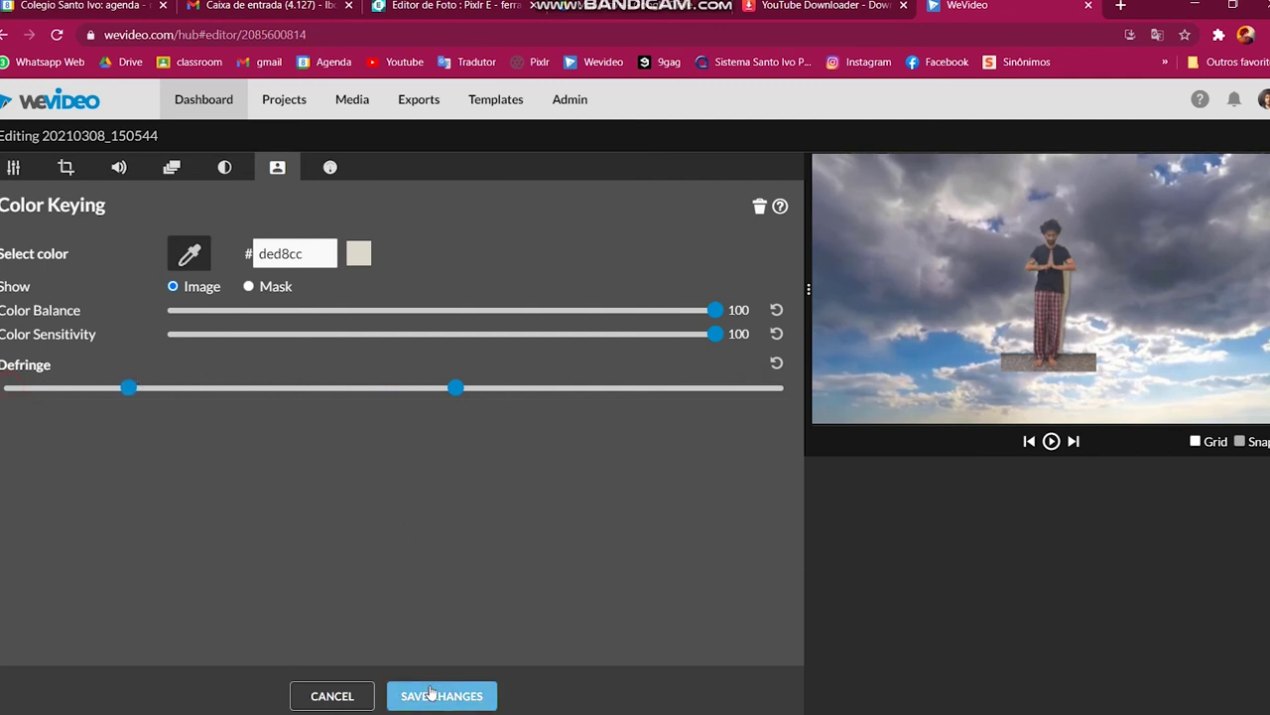
left_click(431, 692)
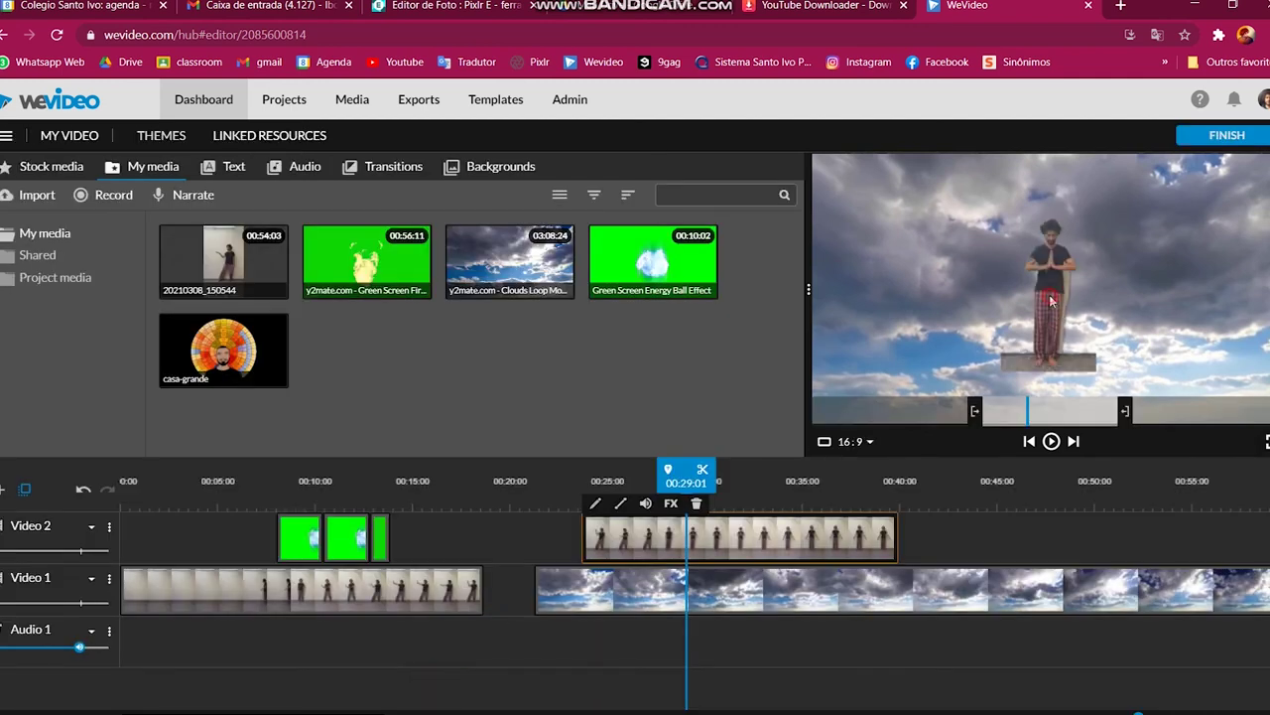
double_click(734, 545)
- Nudge the person right in the frame, then trim the clip to start around 00:29 and end earlier
left_click(172, 169)
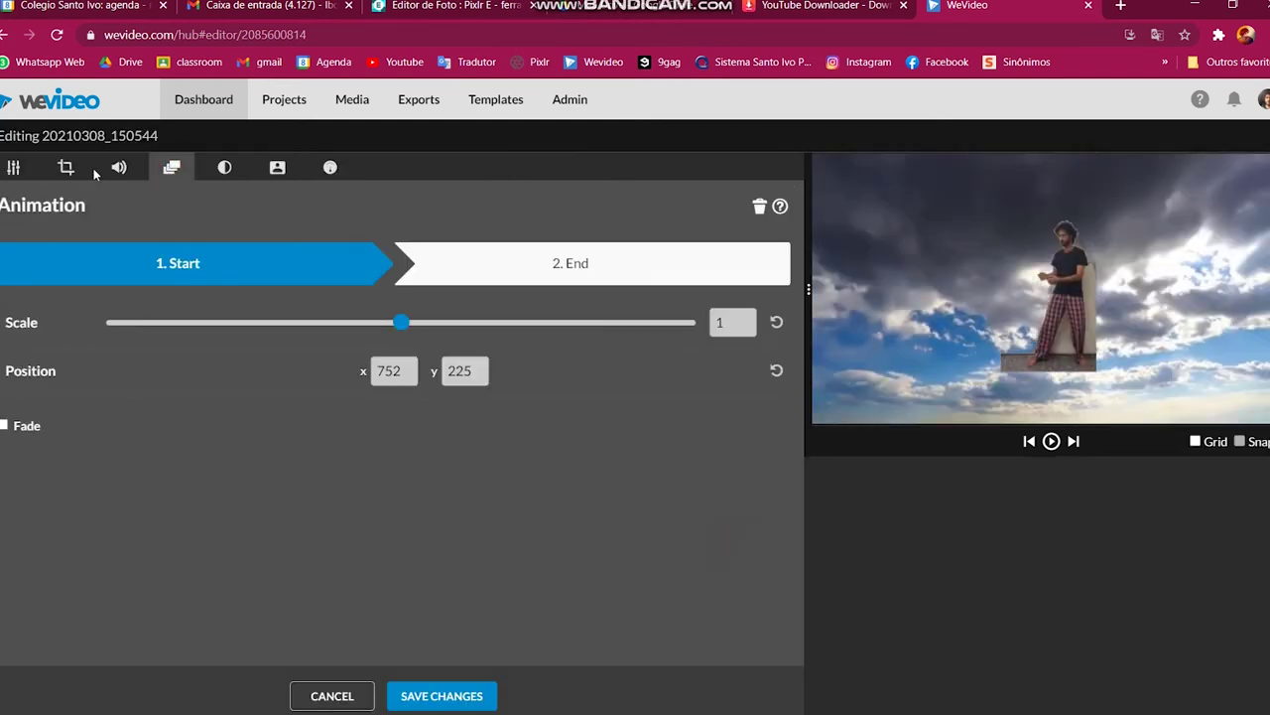
left_click(15, 168)
mouse_move(1051, 276)
left_mouse_down()
mouse_move(1012, 248)
mouse_move(1089, 271)
mouse_move(1035, 266)
mouse_move(1071, 269)
left_mouse_up()
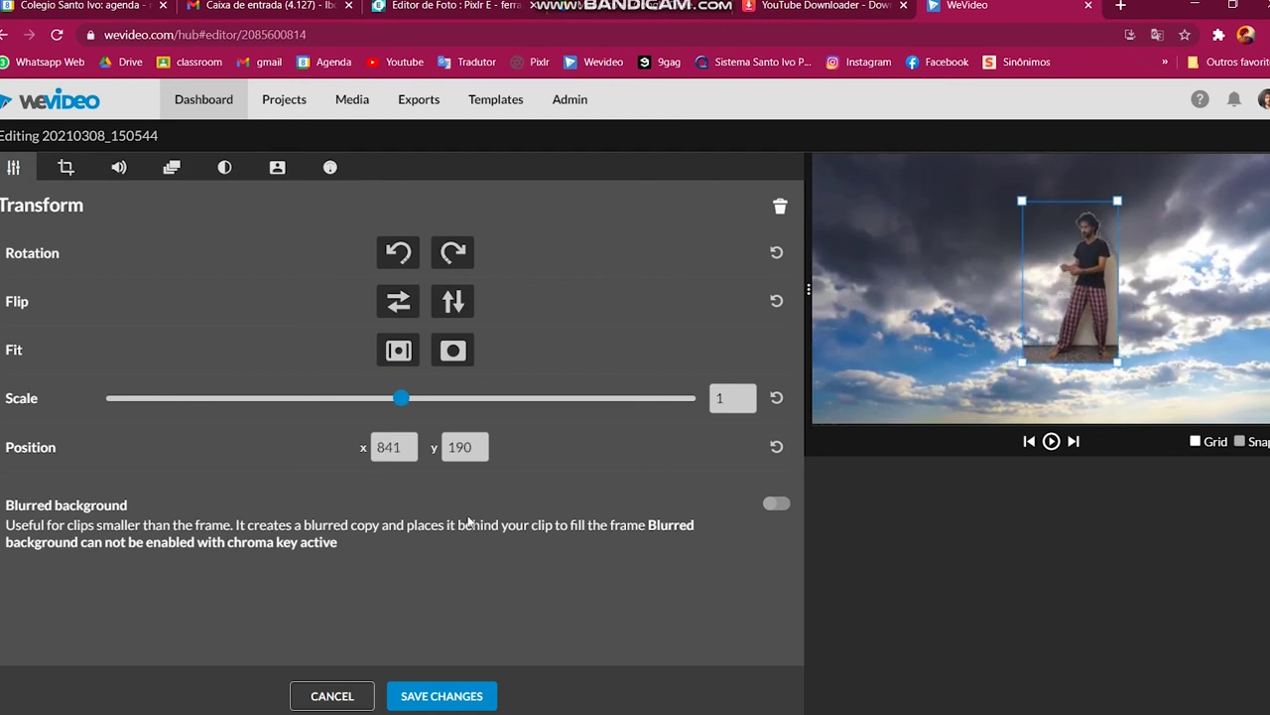
left_click(172, 168)
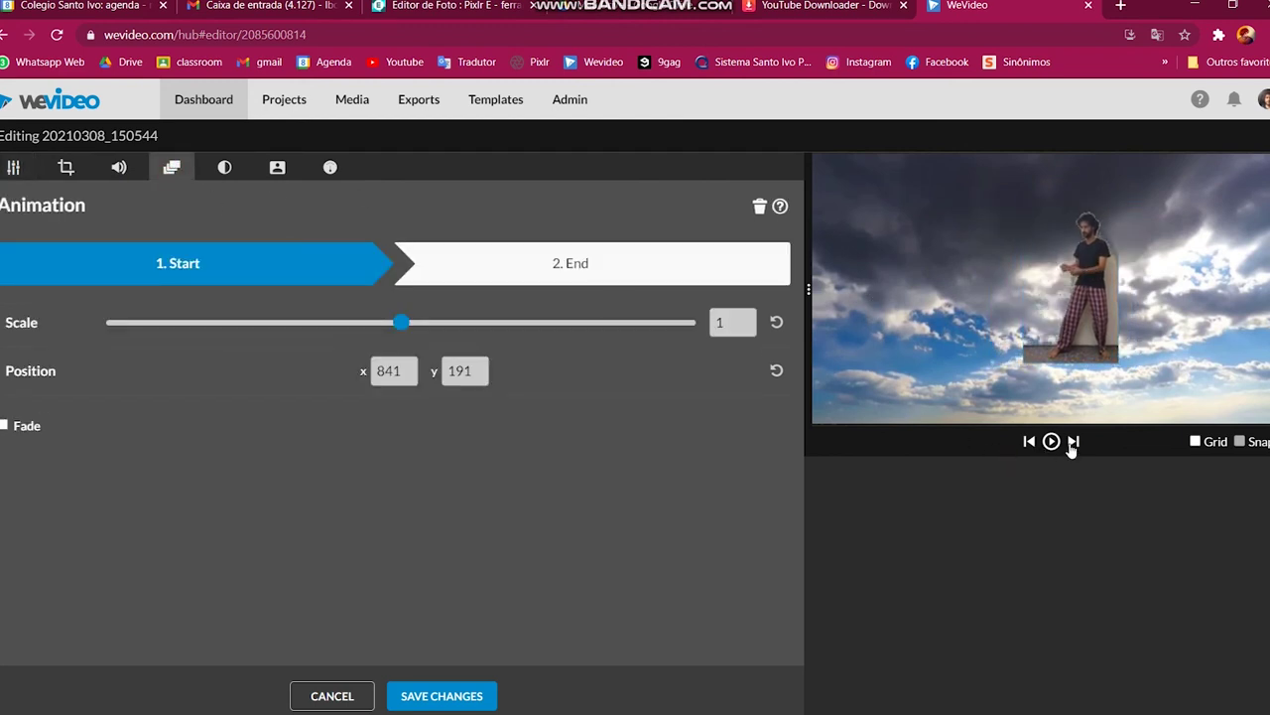
key("space")
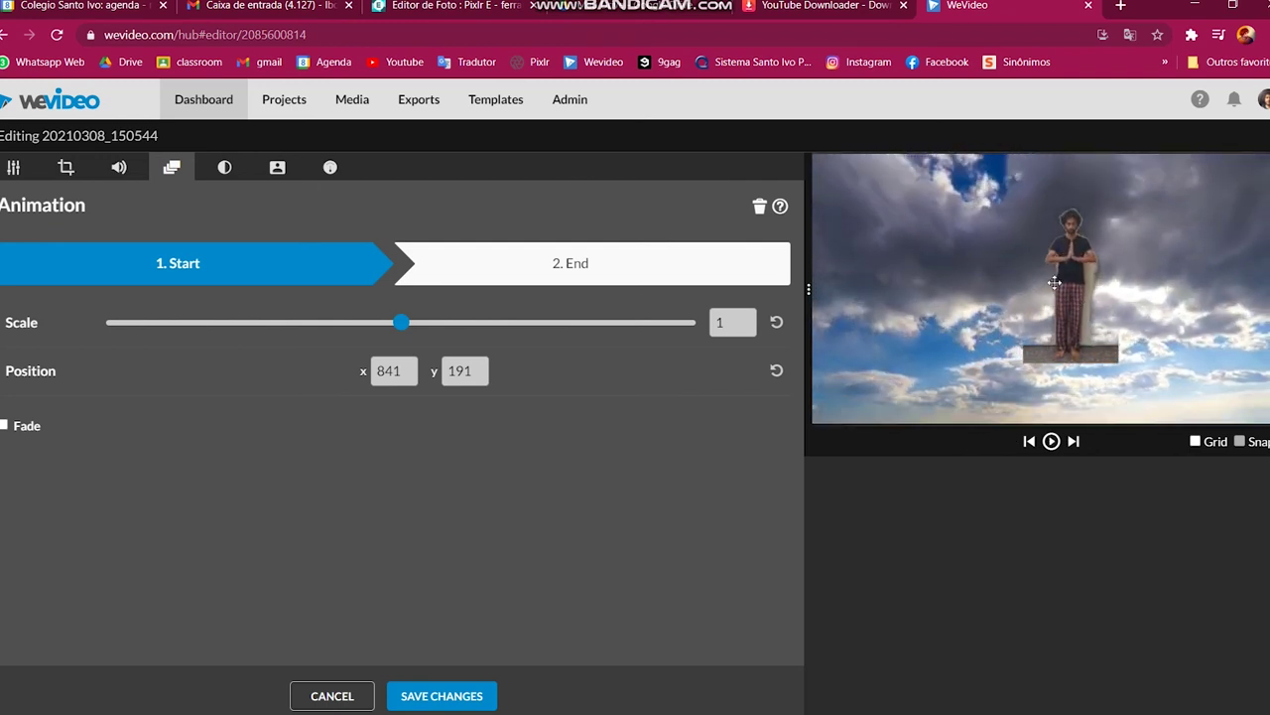
left_click(441, 696)
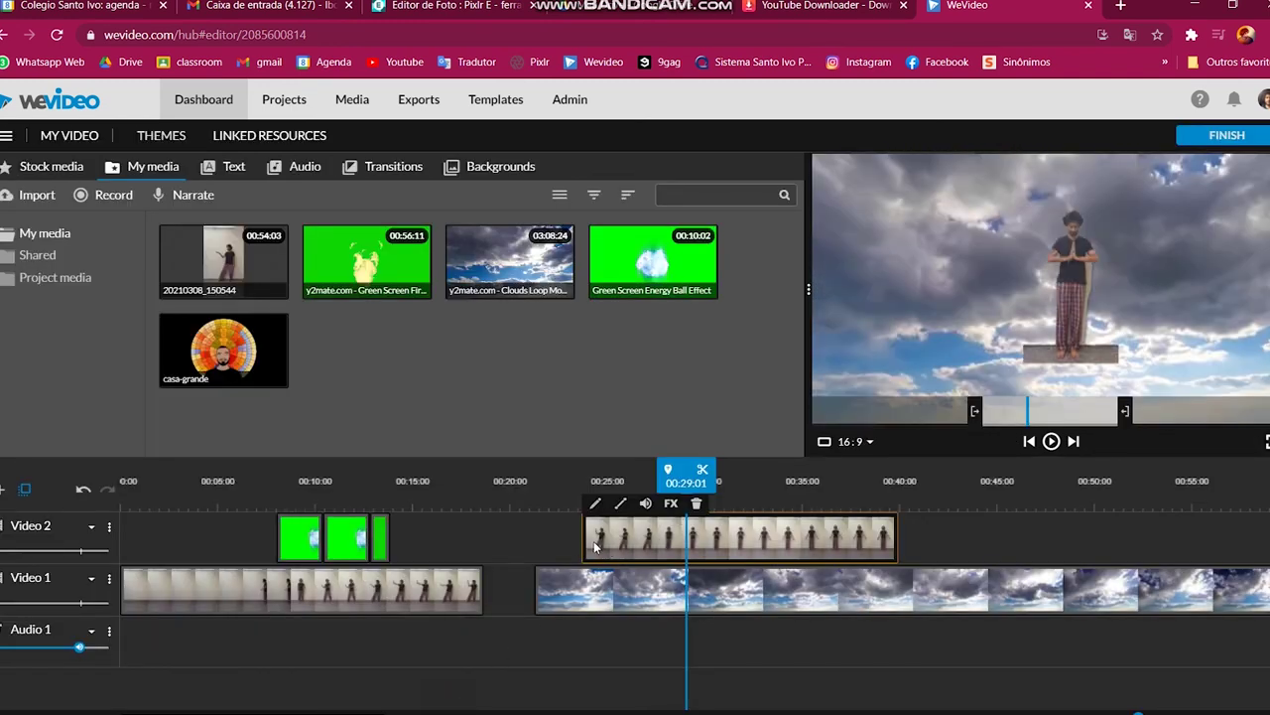
left_click_drag(581, 539, 685, 538)
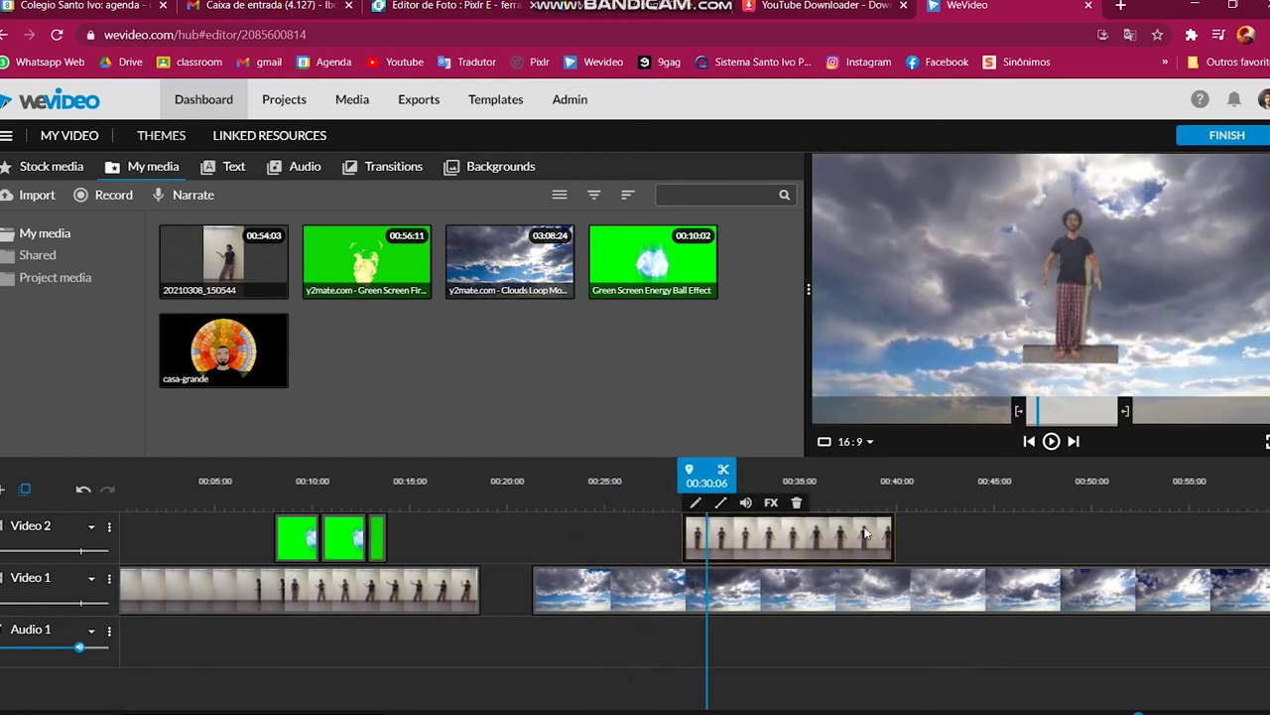
left_click_drag(889, 536, 698, 544)
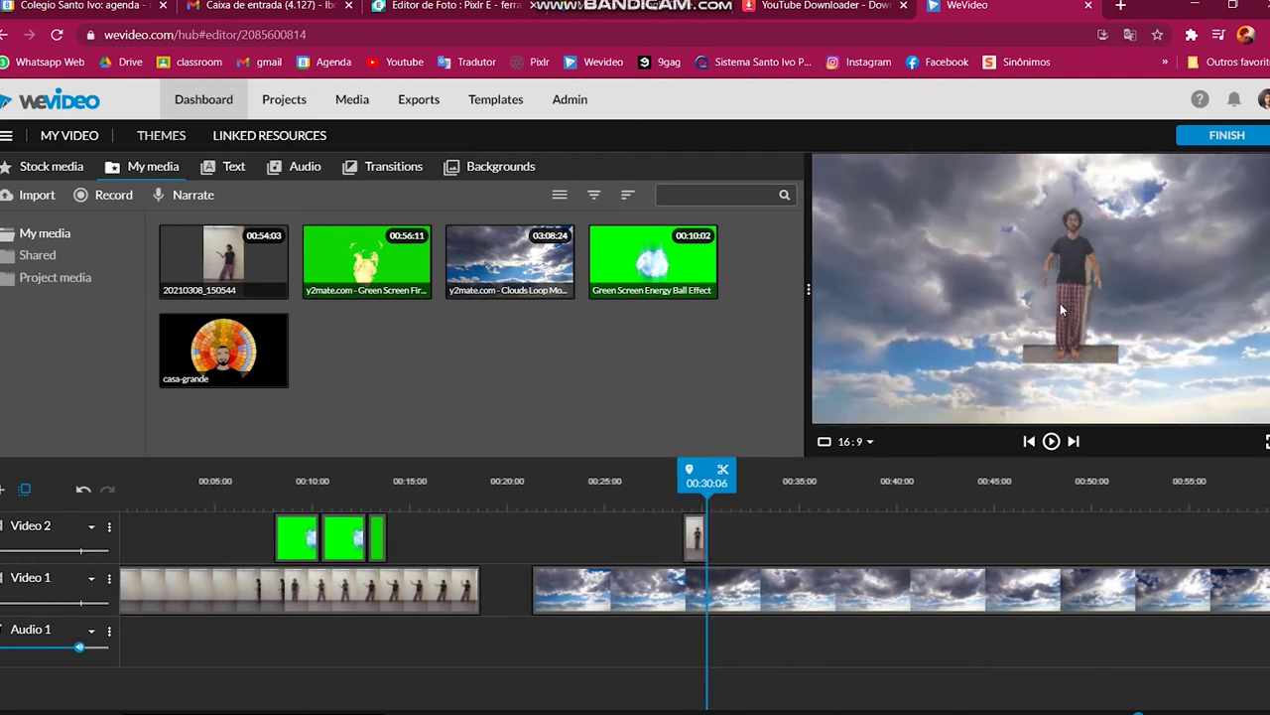
- Animate the person rising out of frame to an end position of x 500, y -518
double_click(694, 532)
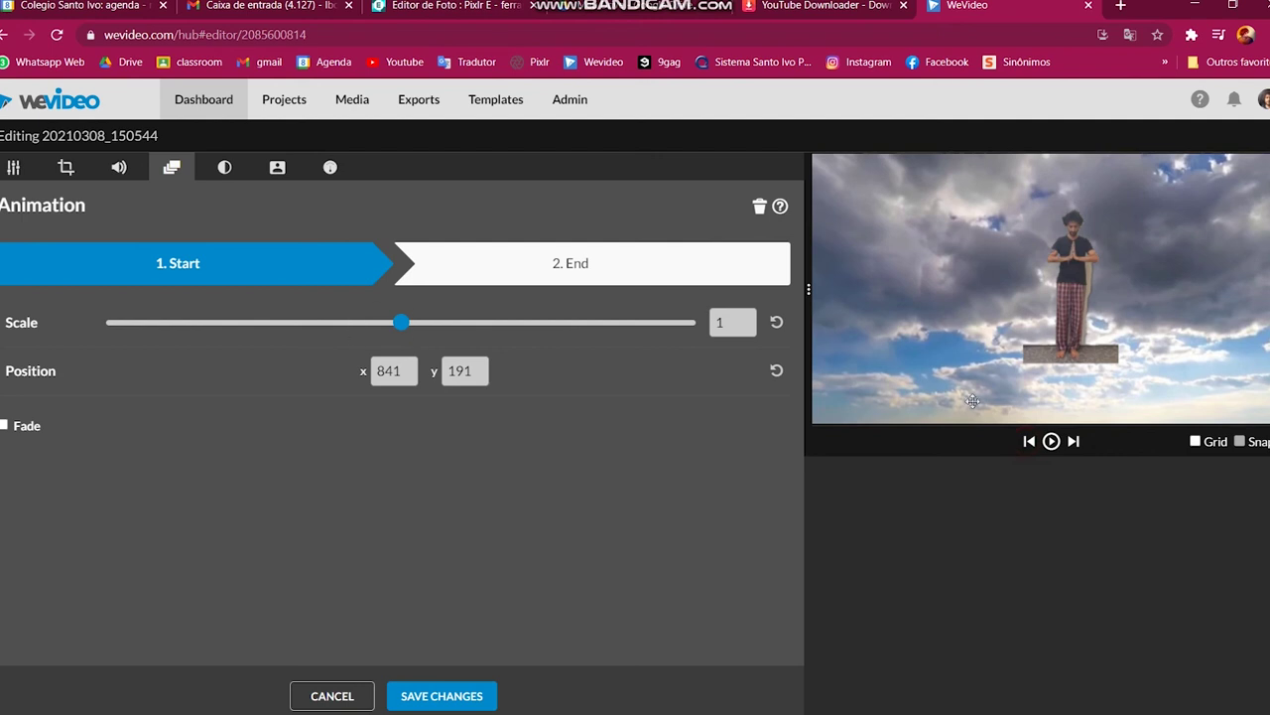
left_click(697, 272)
left_click_drag(1053, 298, 1051, 256)
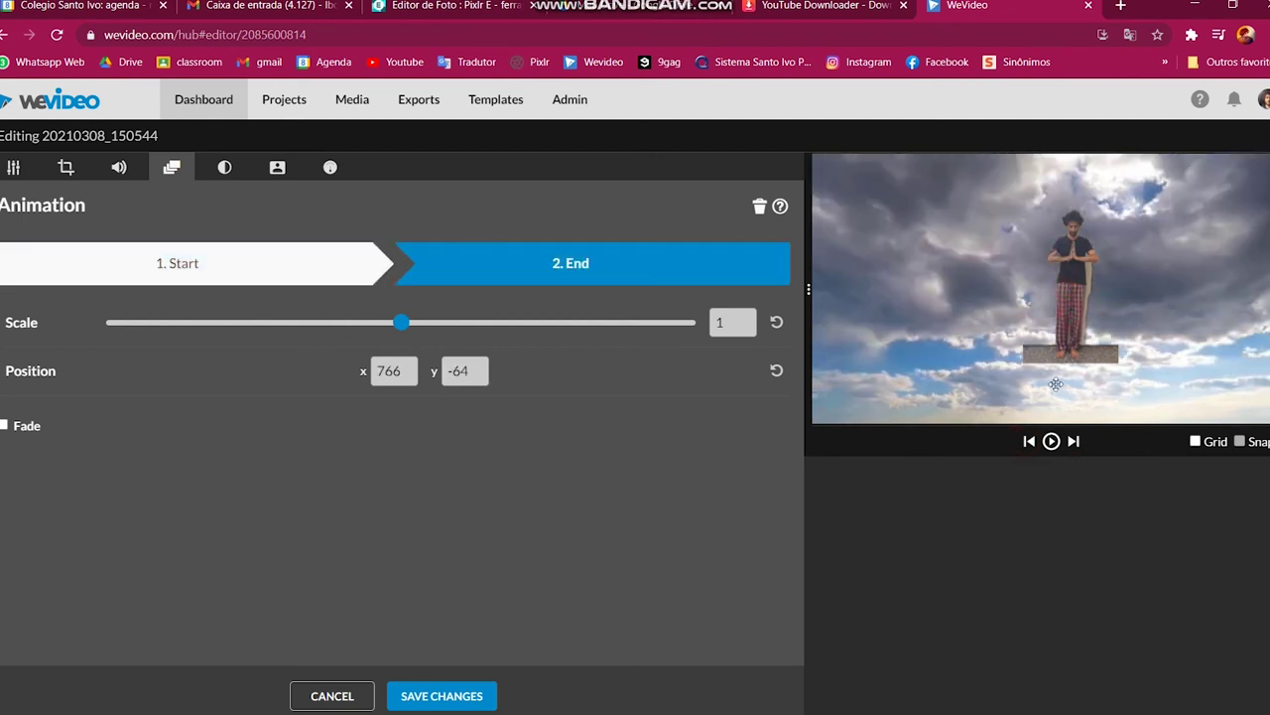
left_click_drag(1079, 299, 795, 327)
left_click(442, 695)
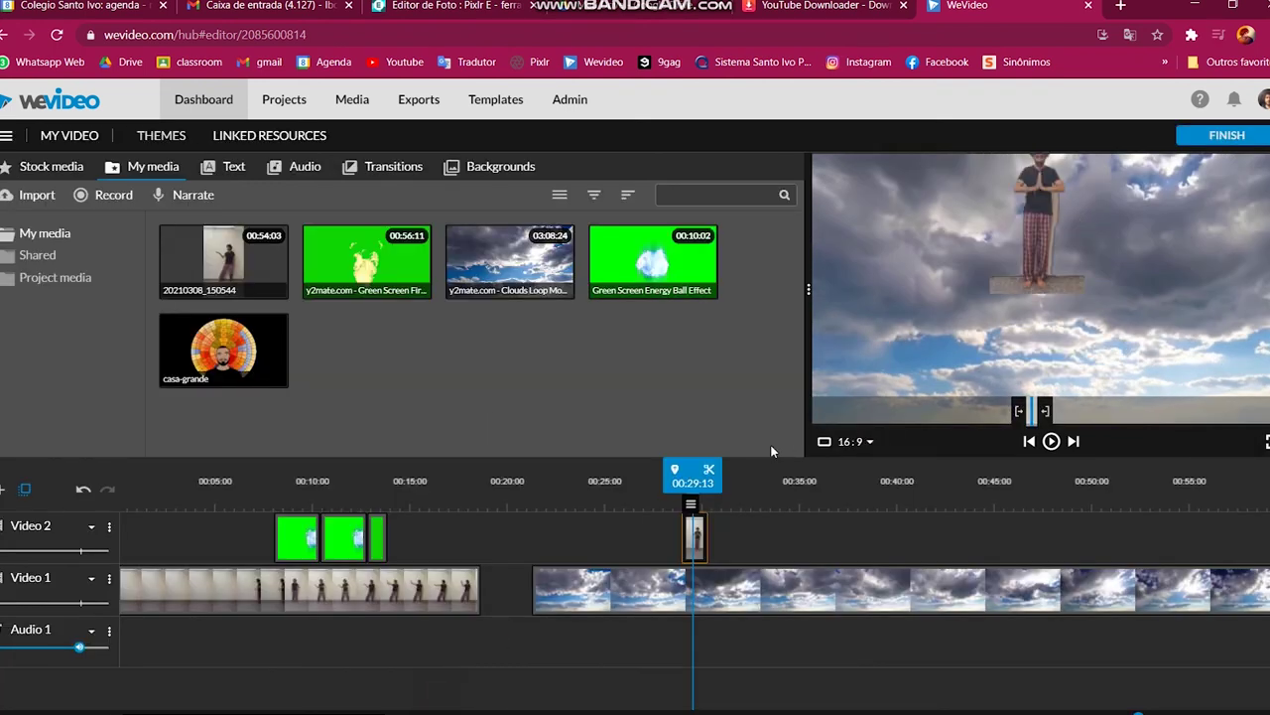
- Replay from just before the person clip, then open that clip's speed settings
left_click_drag(706, 476, 689, 483)
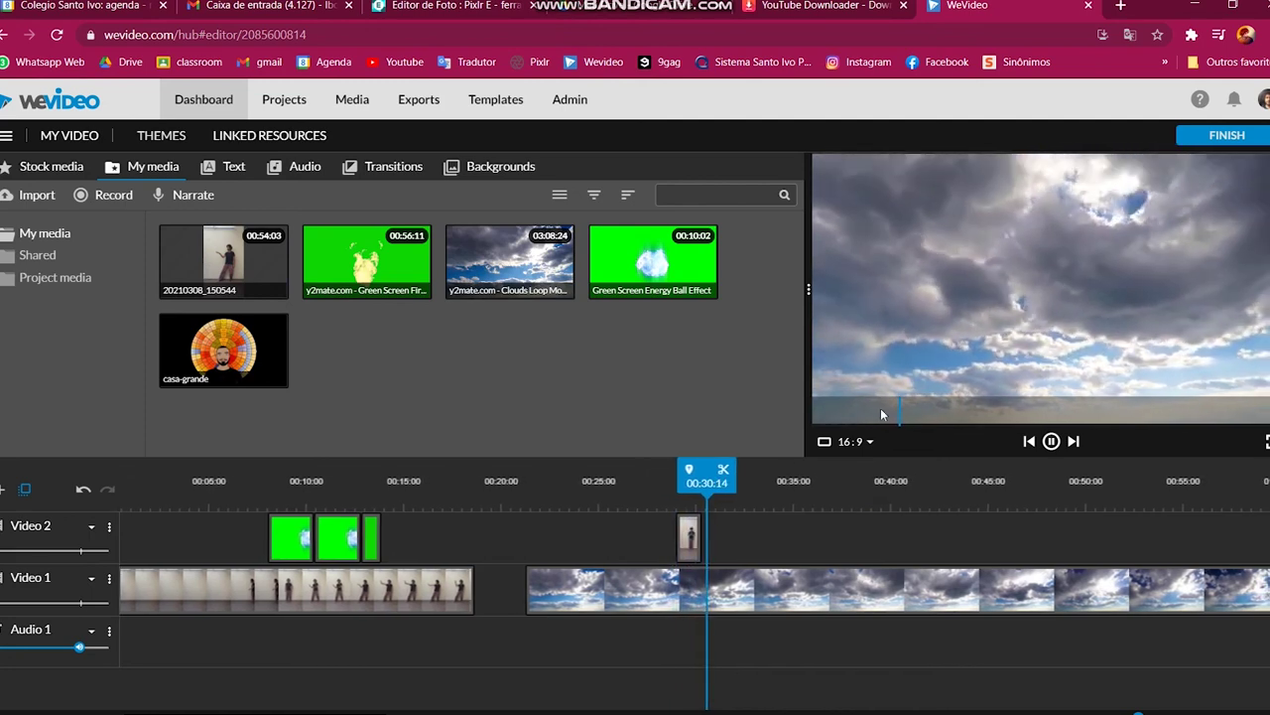
key("space")
left_click(679, 536)
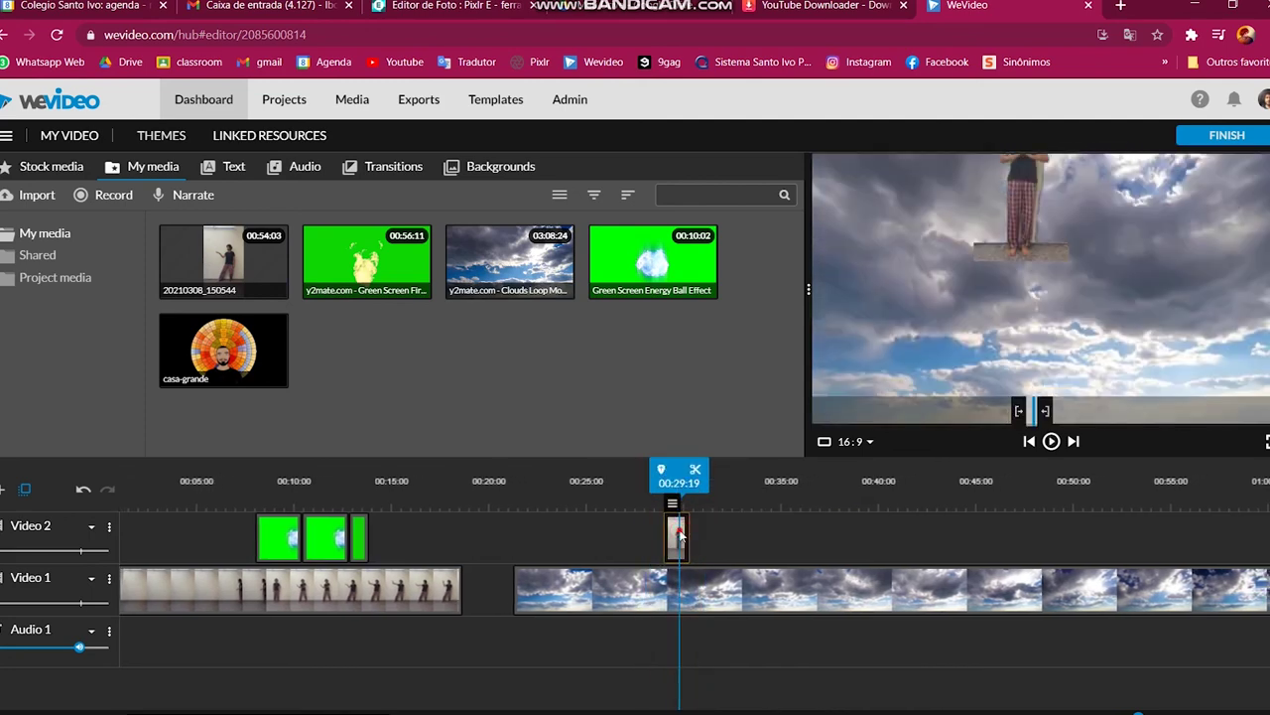
double_click(680, 535)
left_click(331, 168)
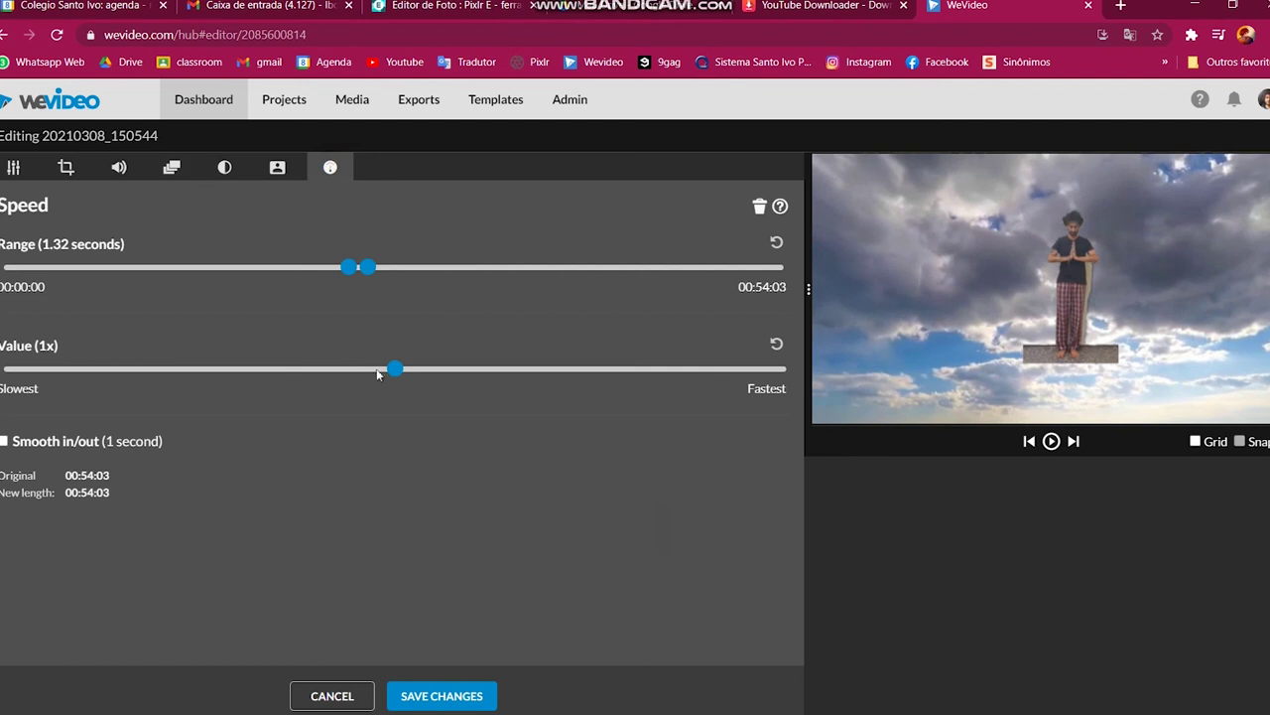
- Slow the person clip to -7x, preview it from 00:27:15, and begin the export
left_click_drag(423, 372, 135, 378)
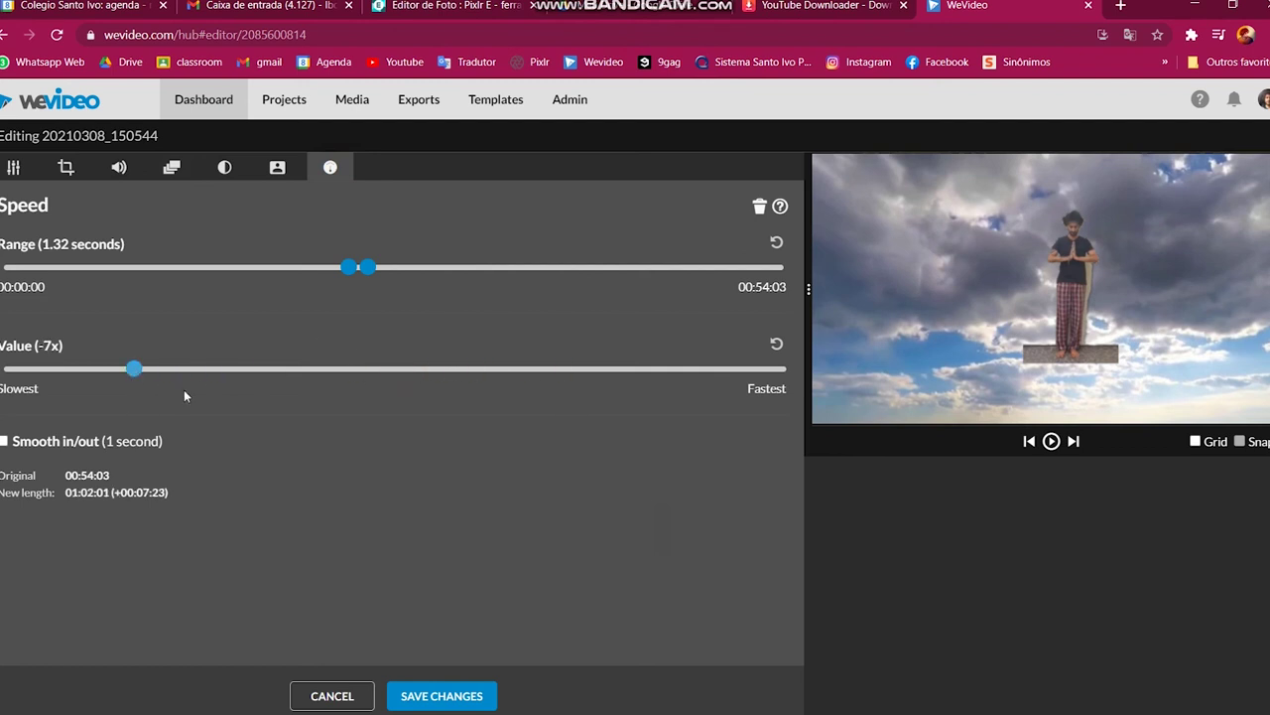
left_click(420, 695)
left_click_drag(669, 475, 623, 481)
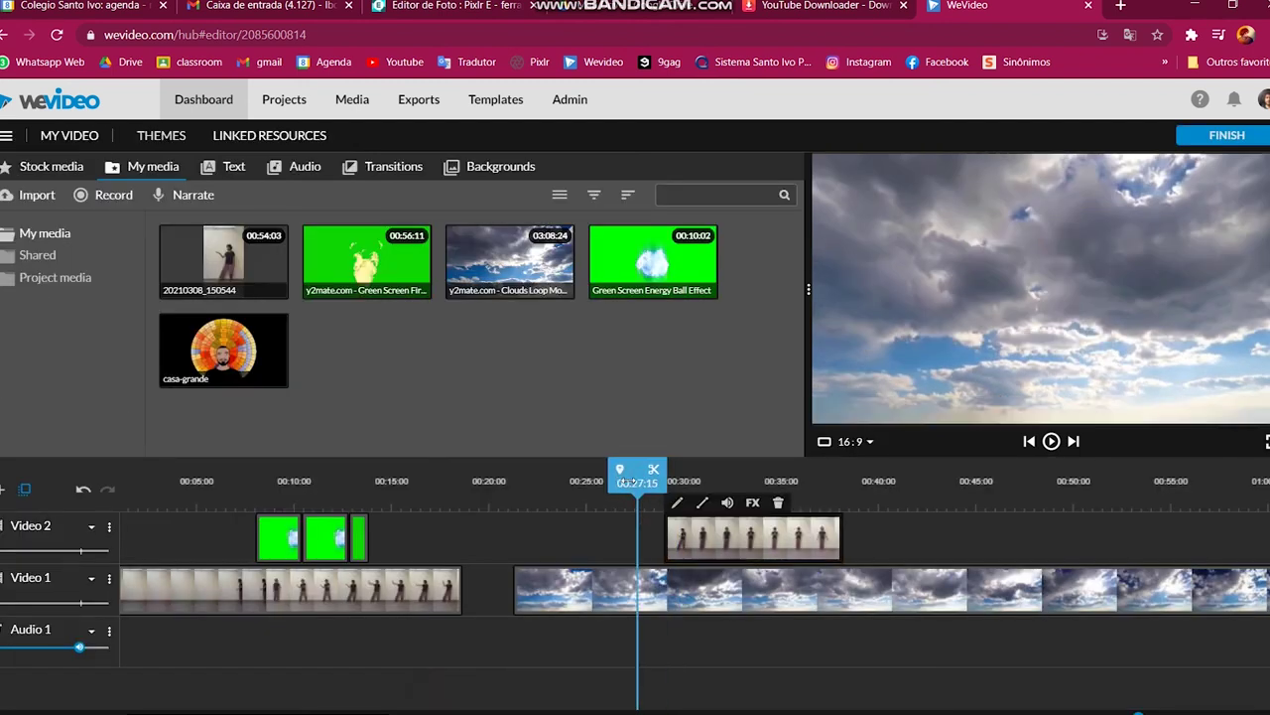
key("space")
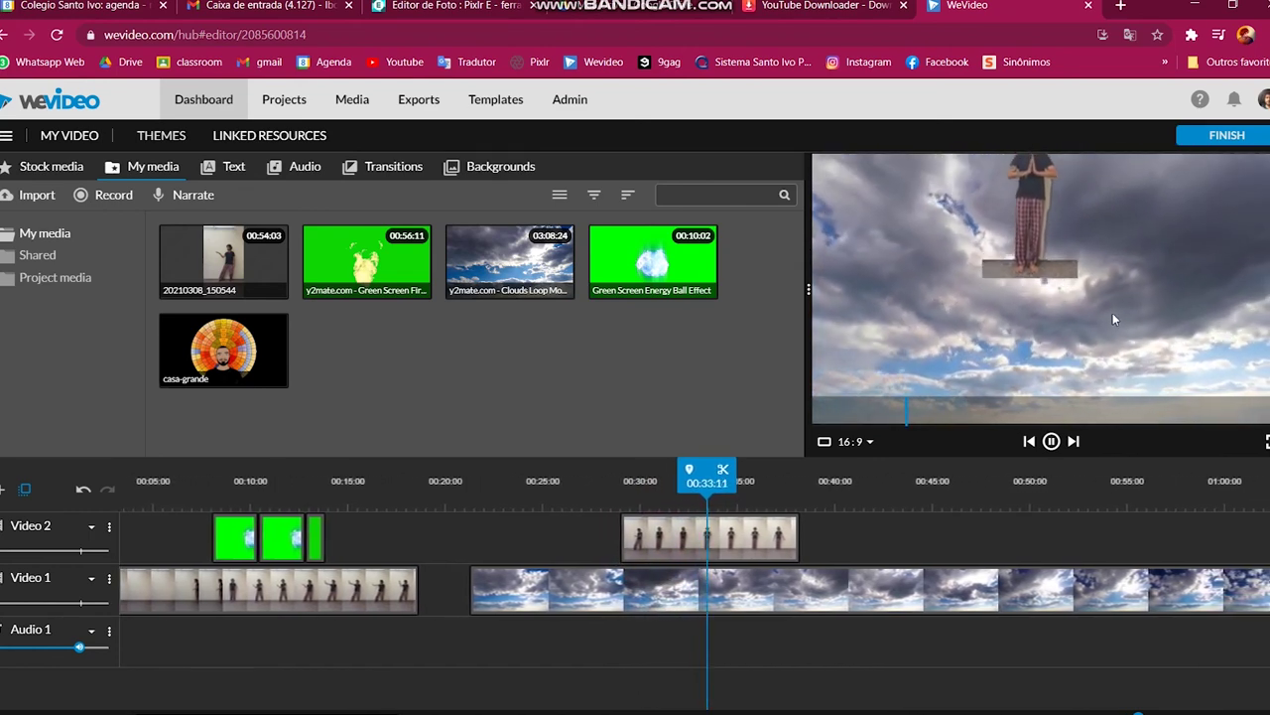
left_click(971, 299)
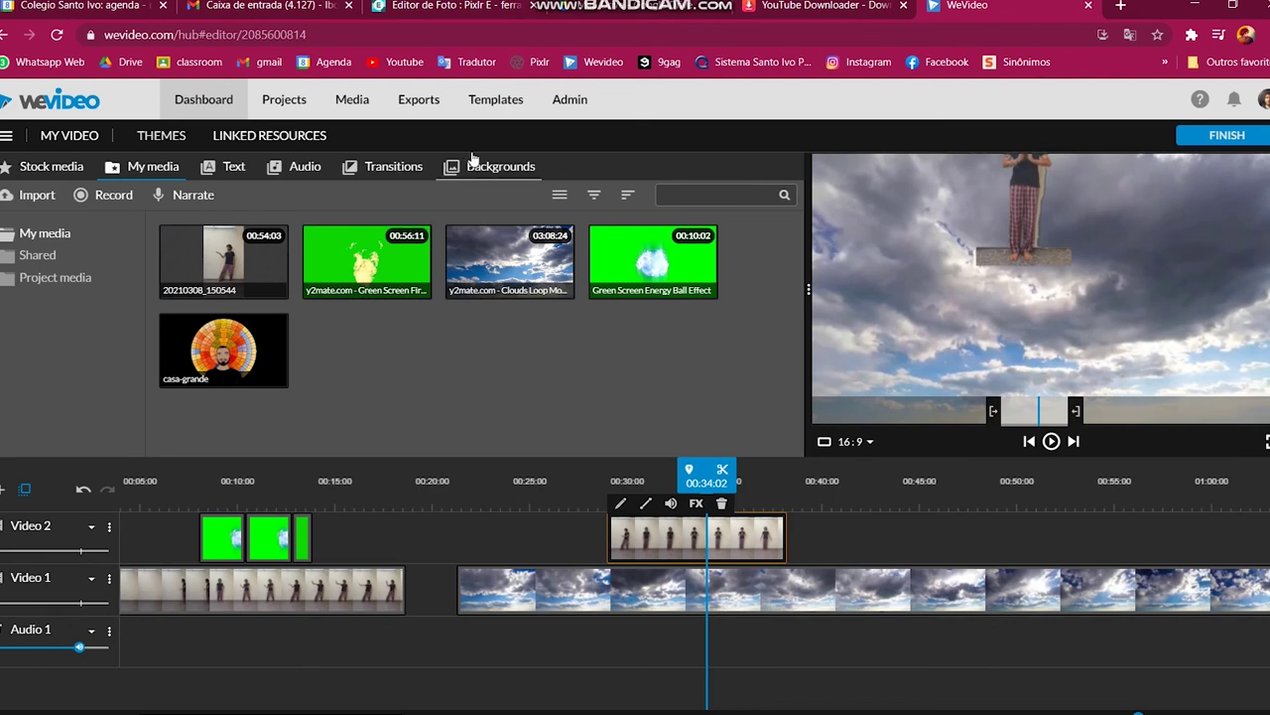
left_click(1223, 135)
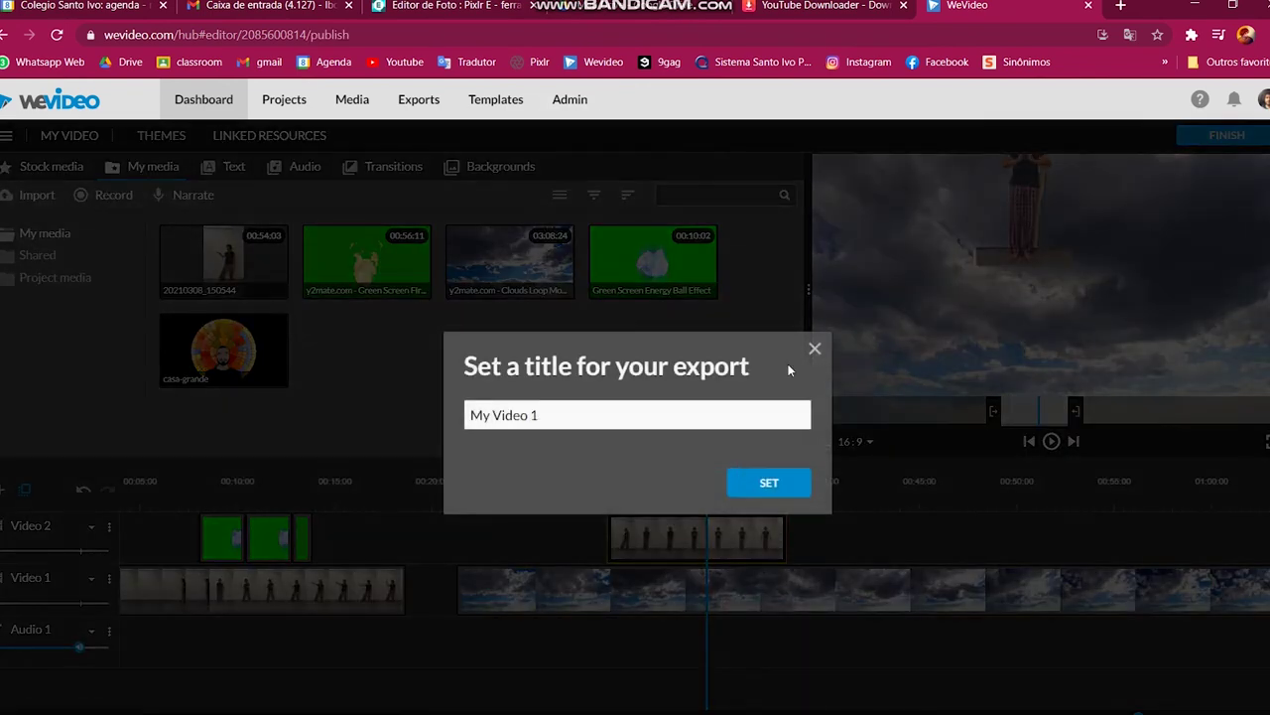
- Title the export 'nome', choose HD 1280x720, and start rendering
left_click_drag(618, 417, 414, 424)
type("nome")
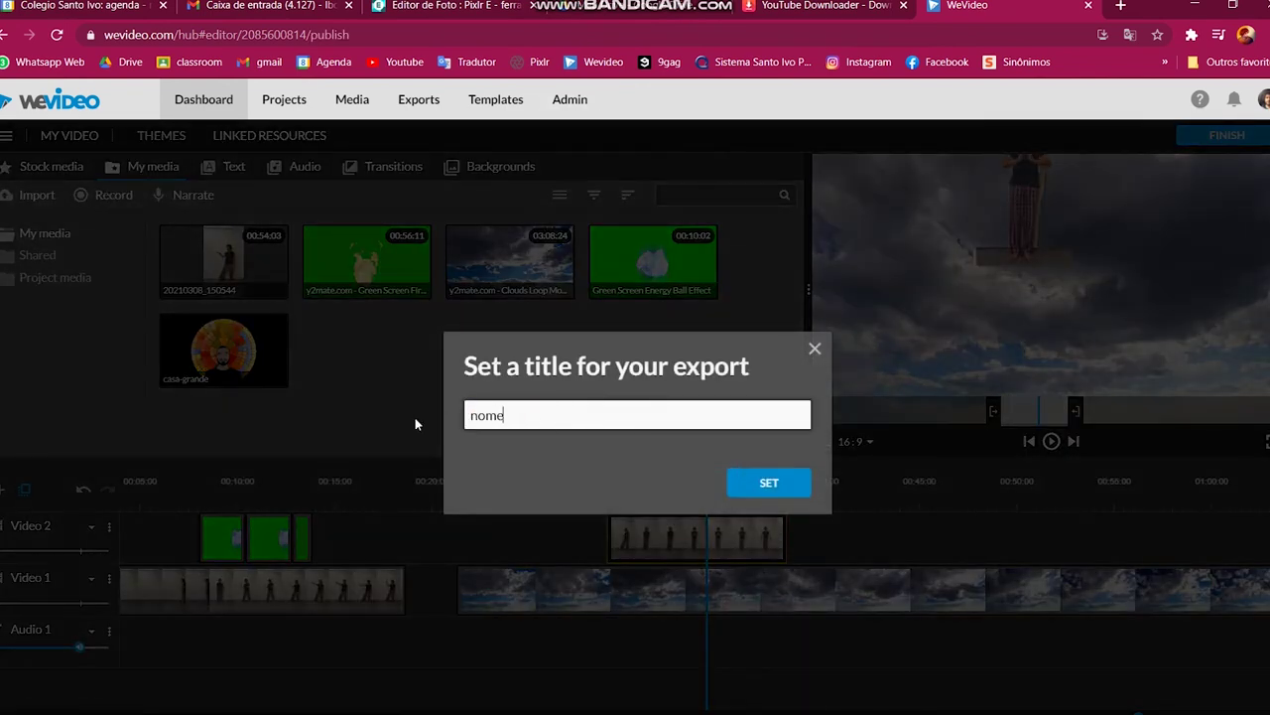
key("Return")
left_click(898, 375)
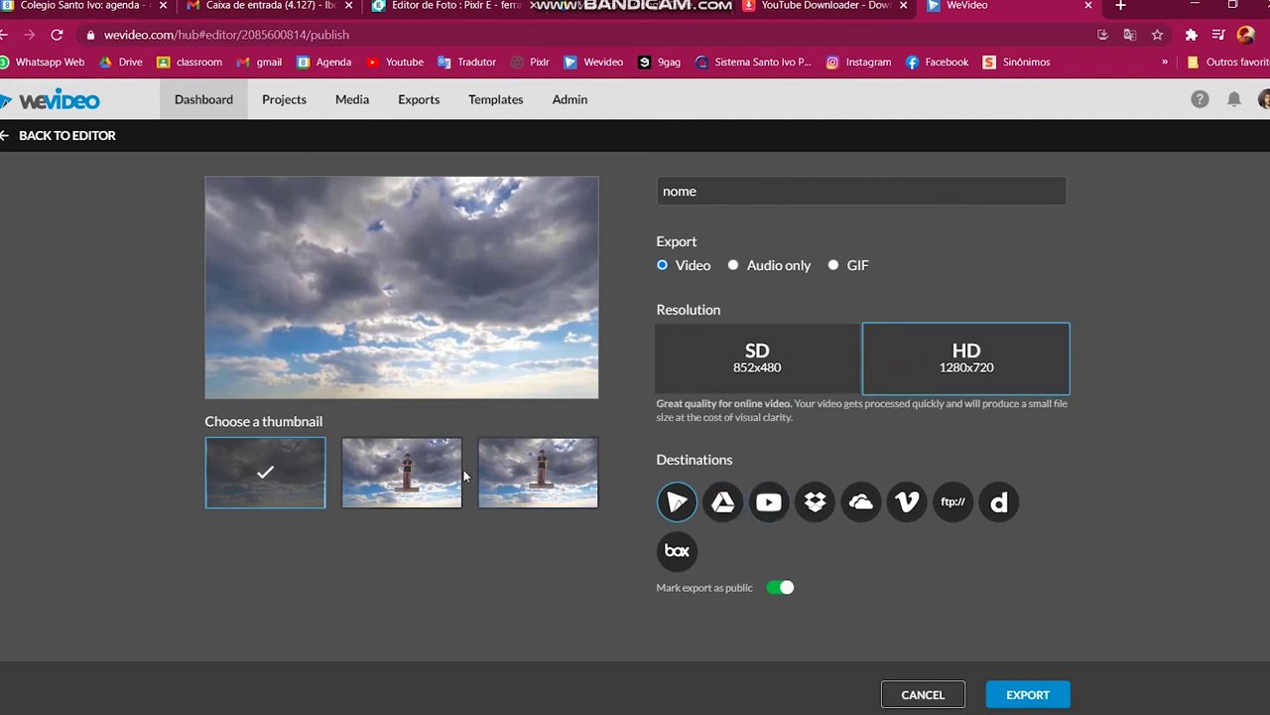
left_click(1031, 697)
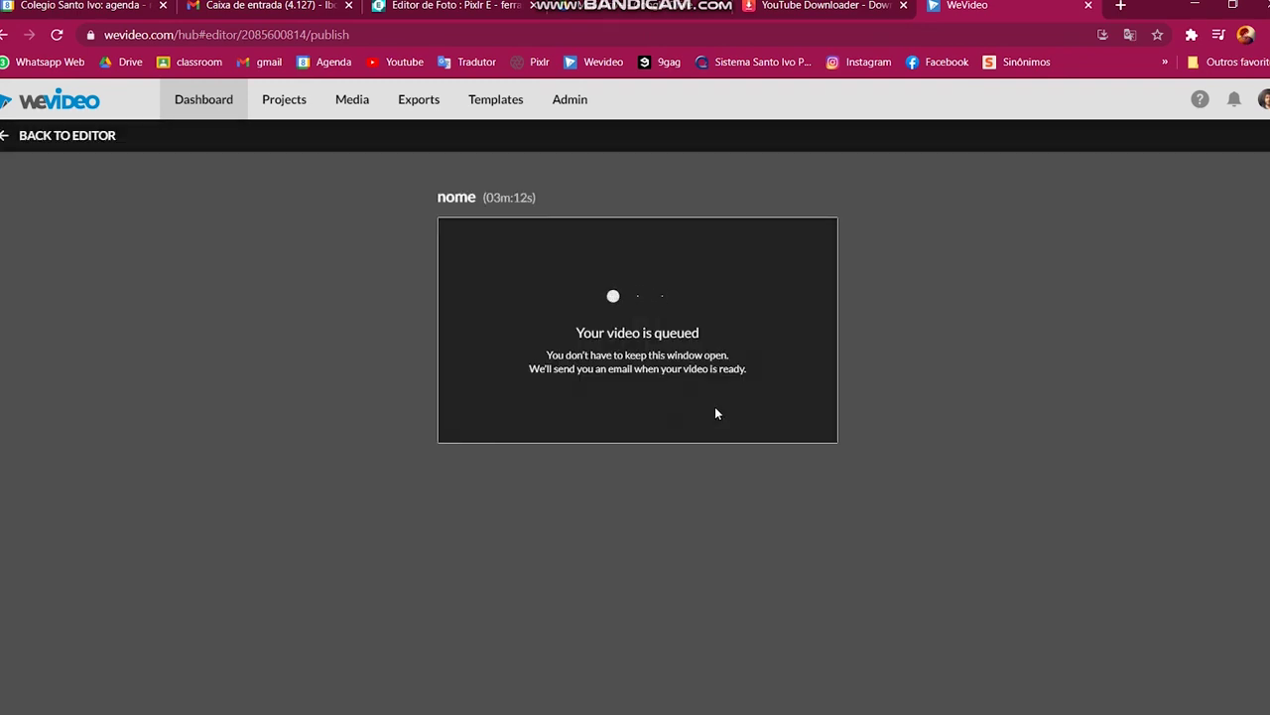
- Bring up the screen recorder window and hide it again while the export renders
key("super")
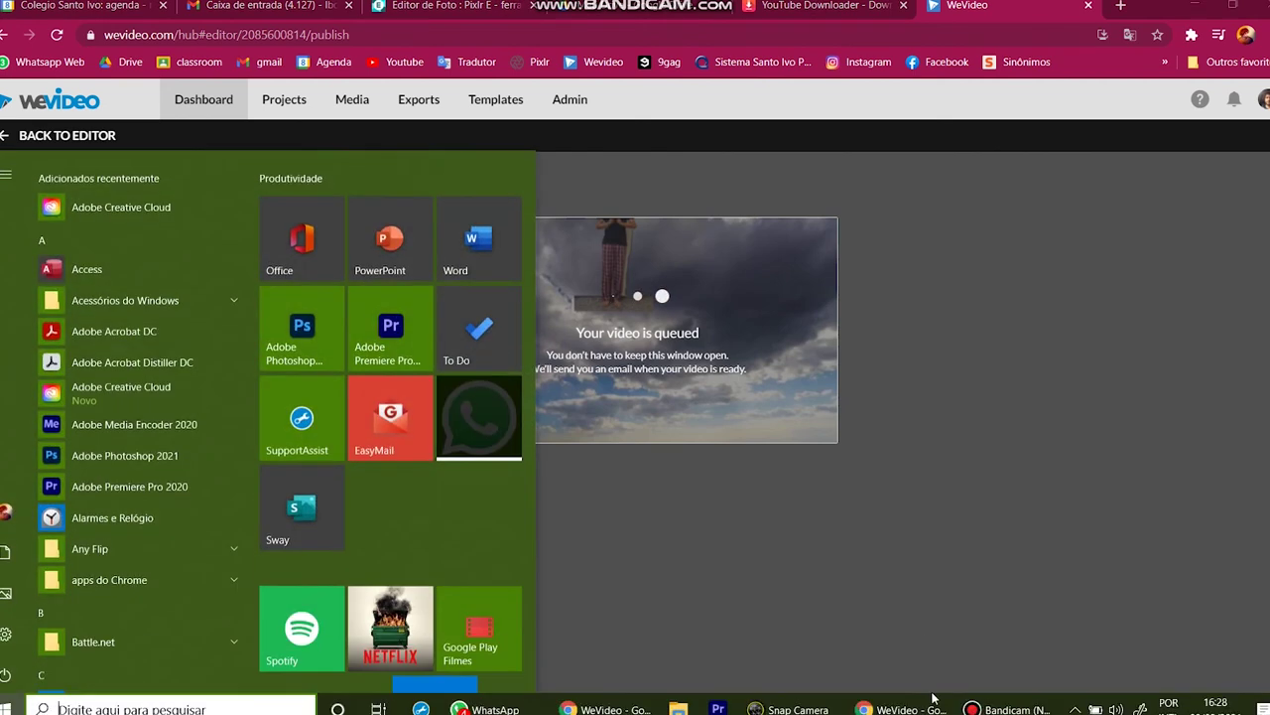
left_click(1052, 698)
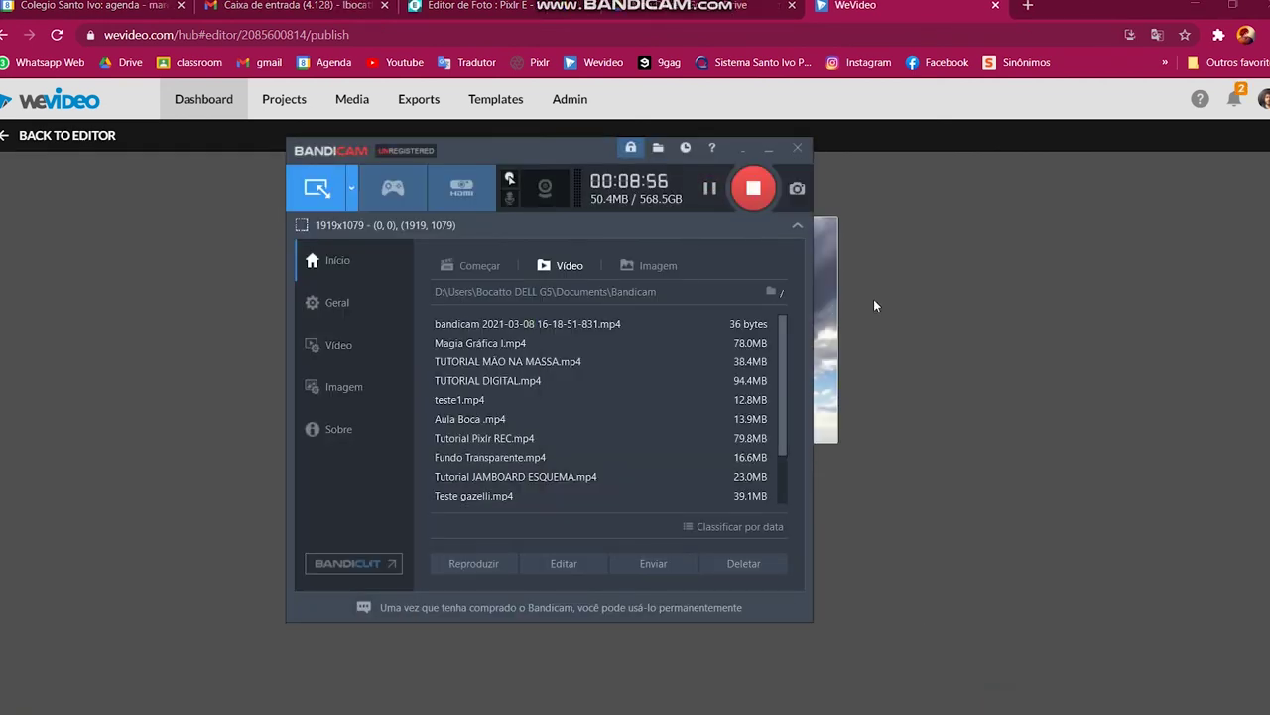
left_click(897, 310)
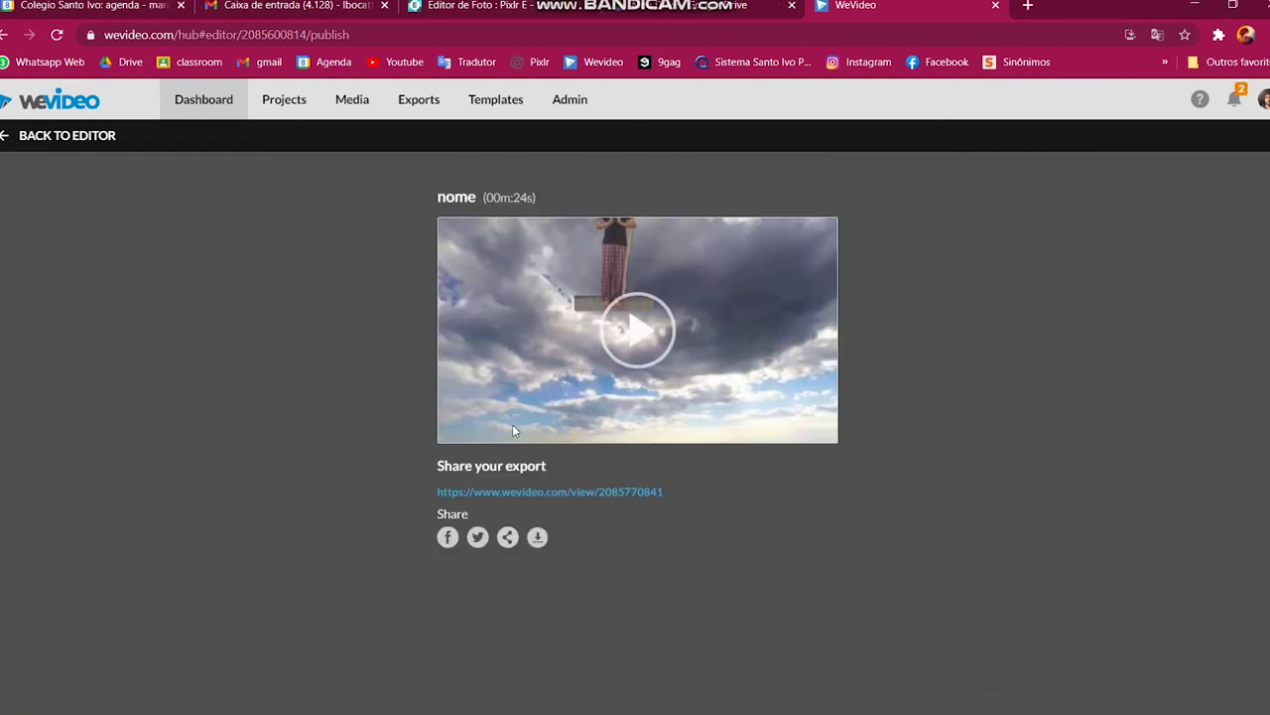
- Download nome.mp4 from its share page, watch it, then switch over to Google Drive
left_click(537, 491)
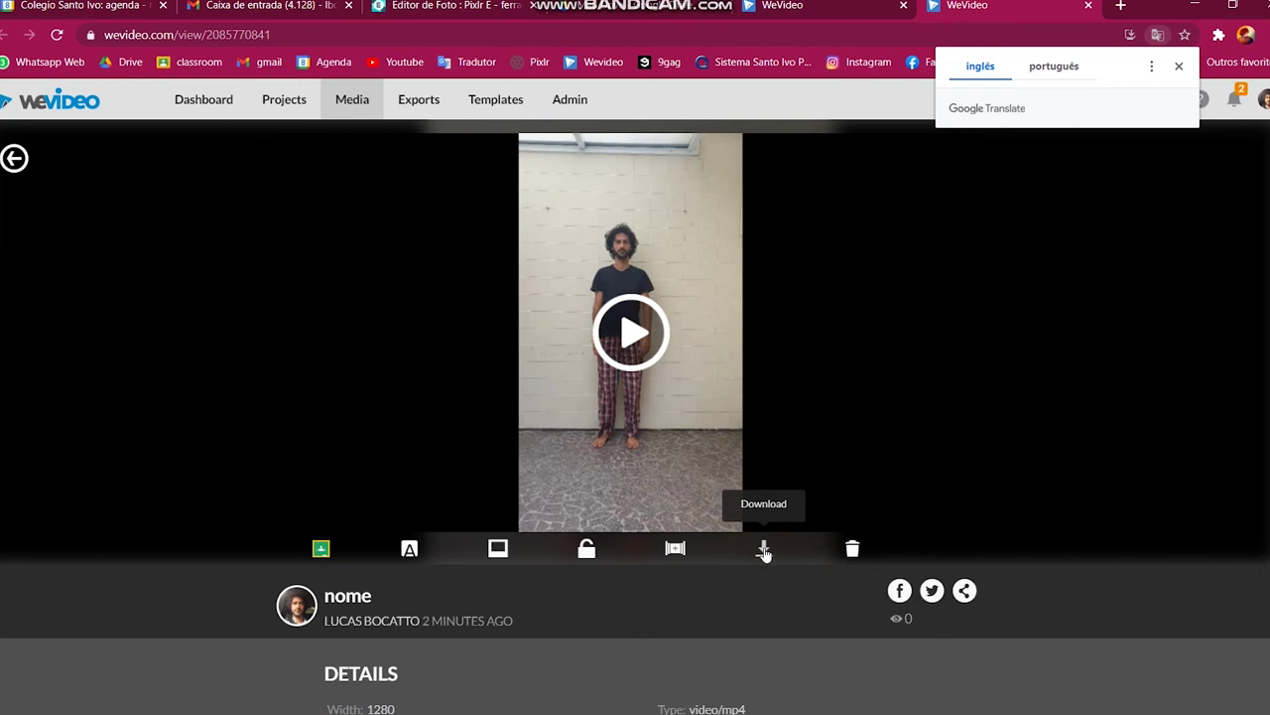
left_click(764, 550)
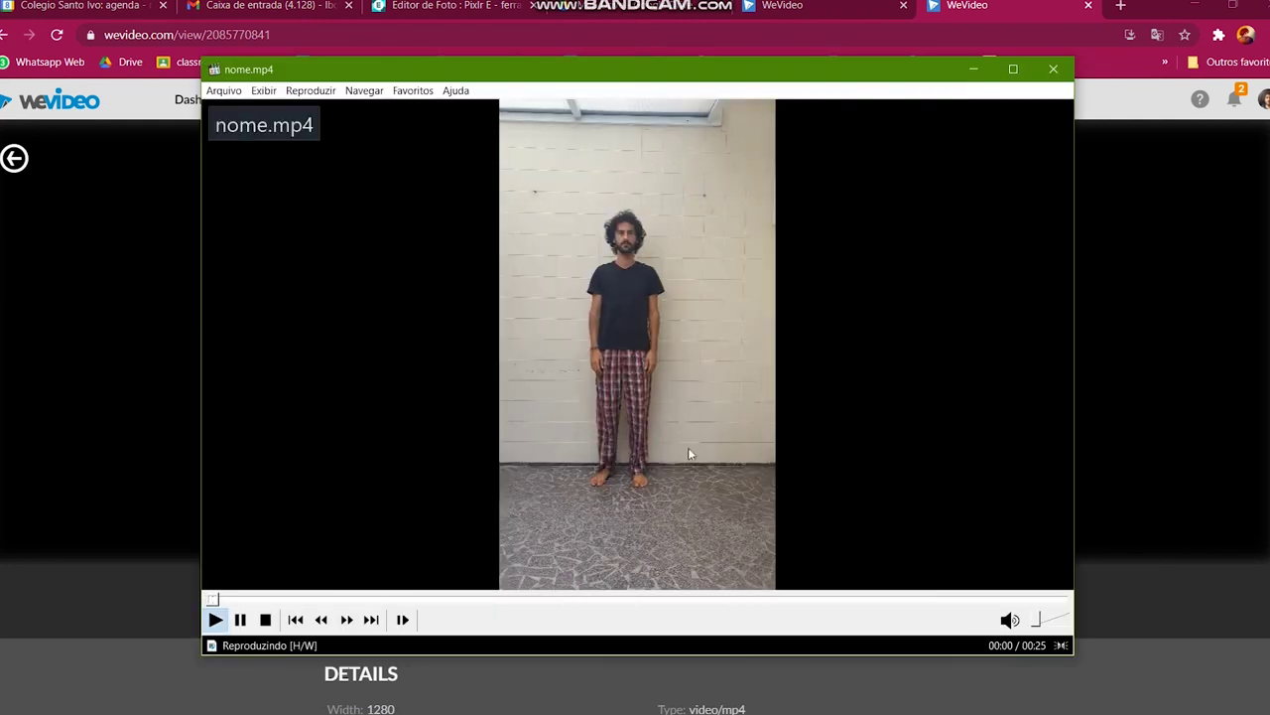
left_click(1053, 69)
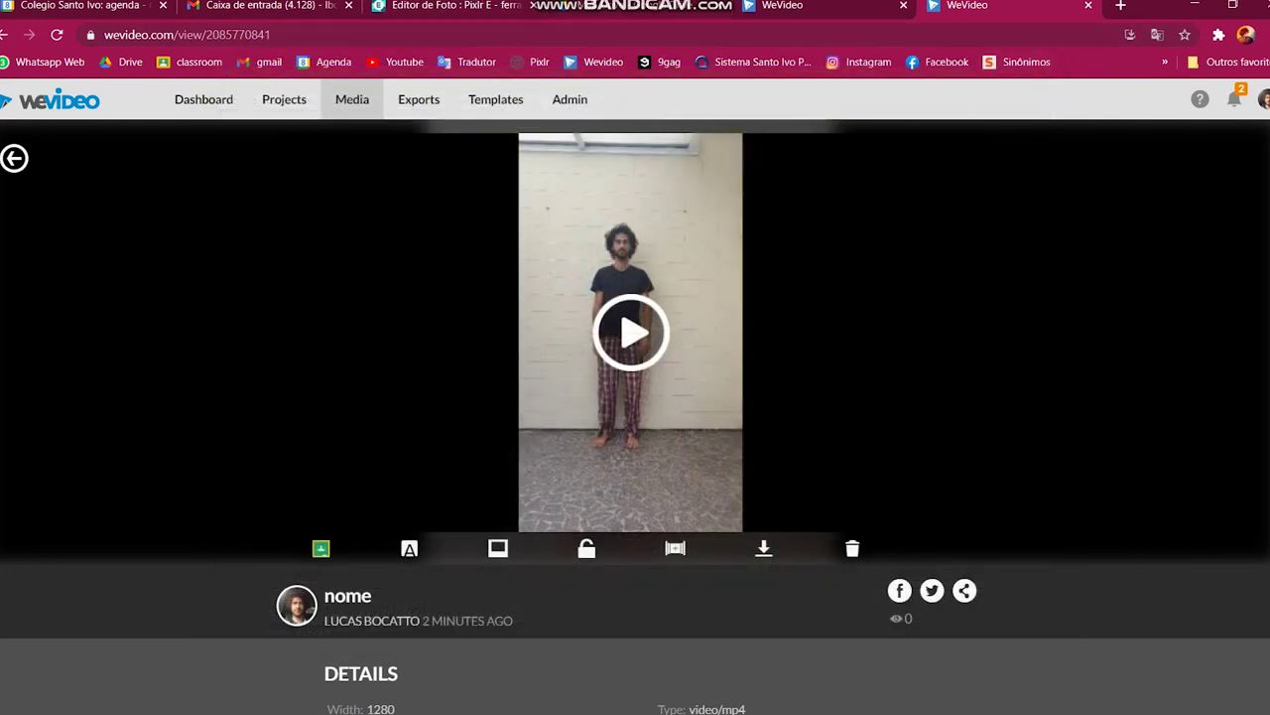
key("alt+Left")
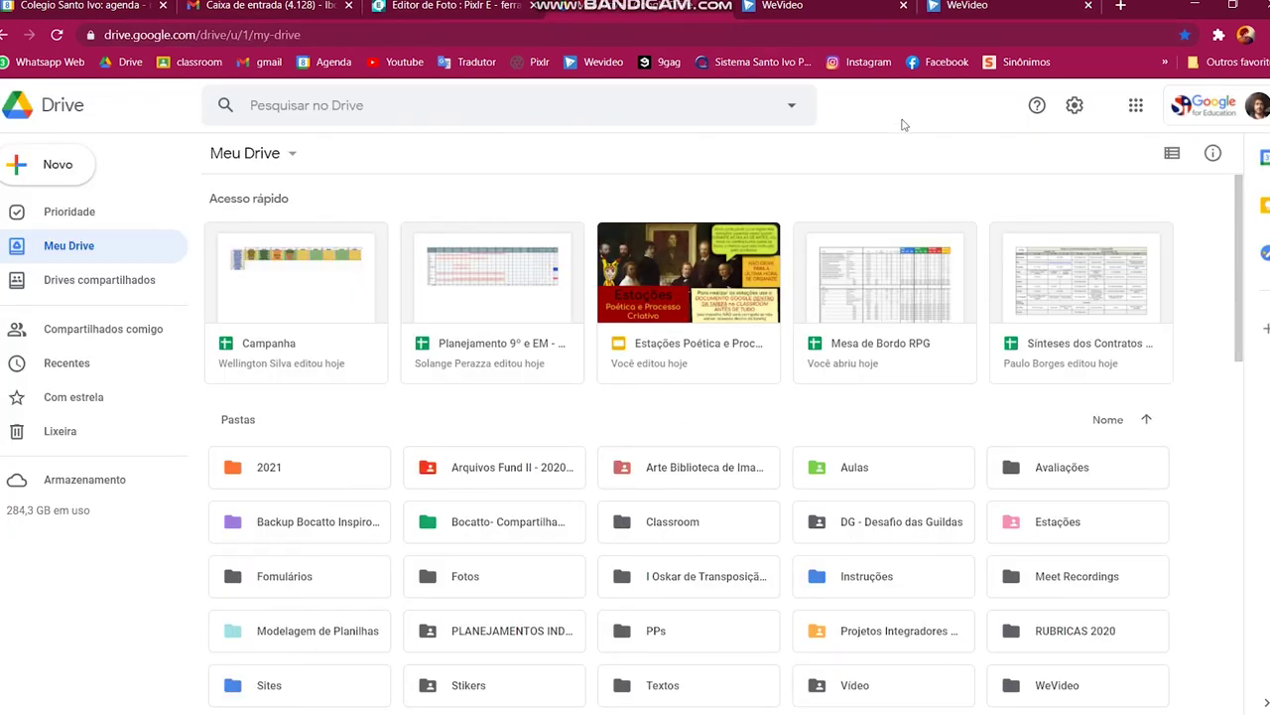
key("super")
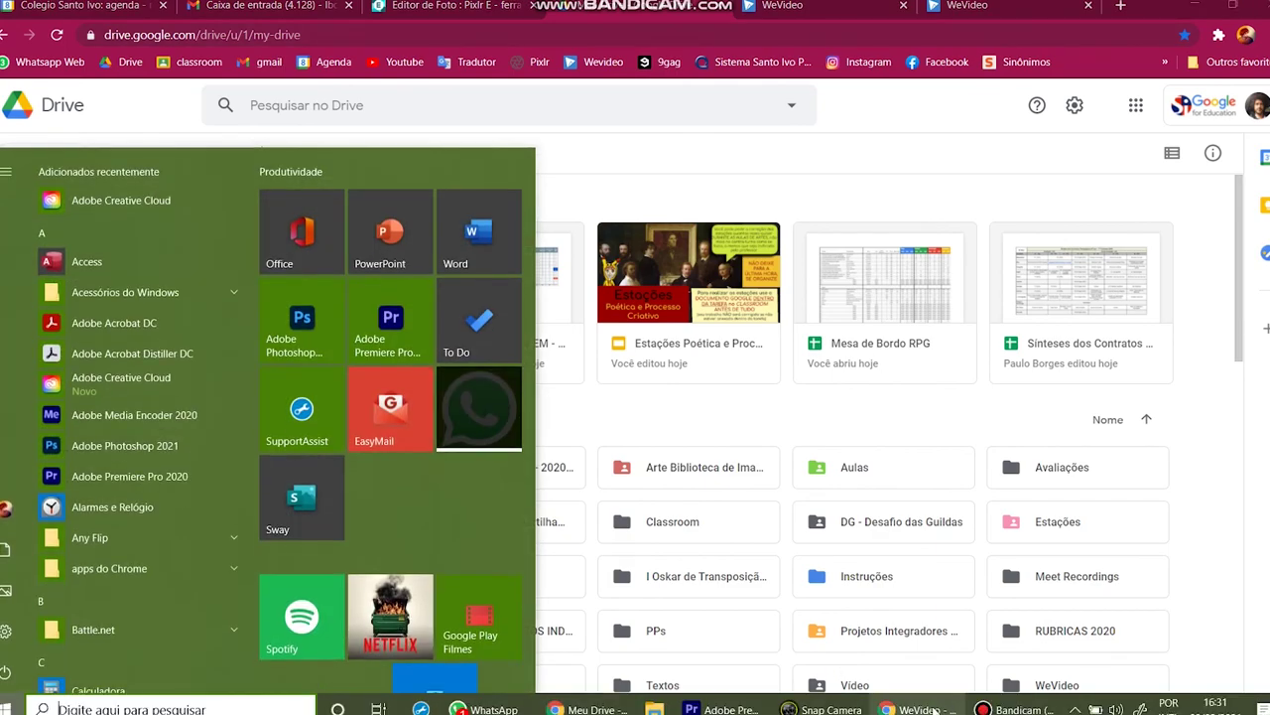